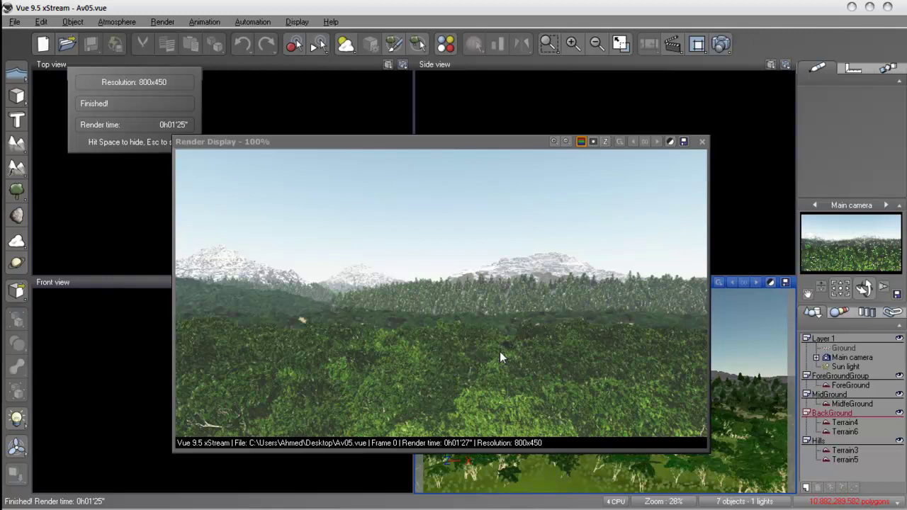
- Close the finished render display and open the atmosphere library to choose a new atmosphere for the scene
left_click(702, 142)
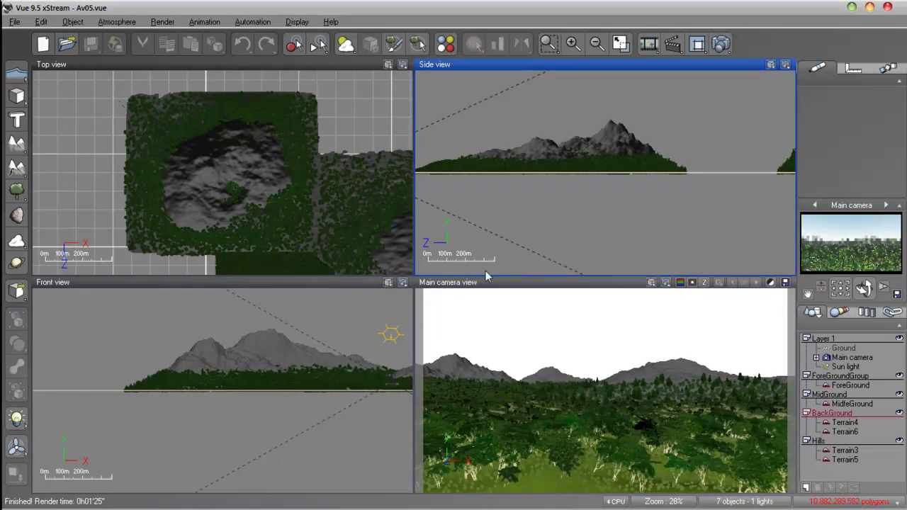
left_click(518, 289)
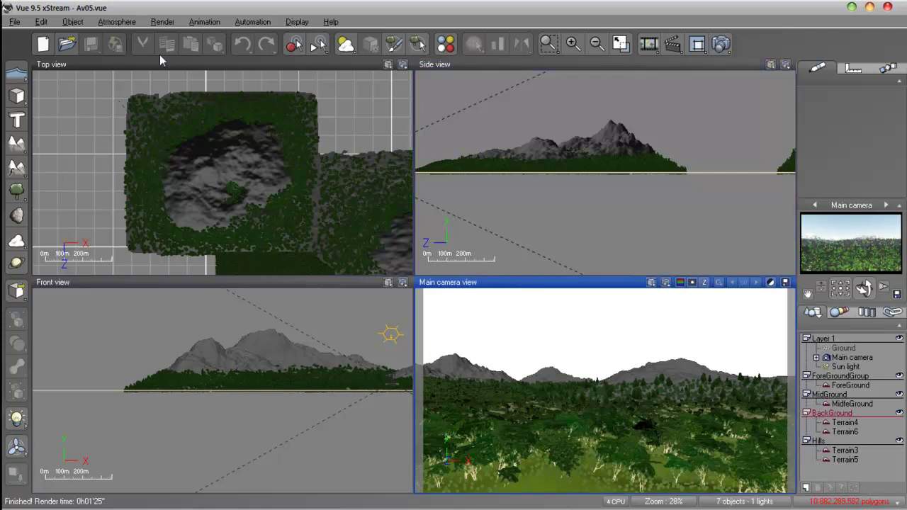
left_click(119, 22)
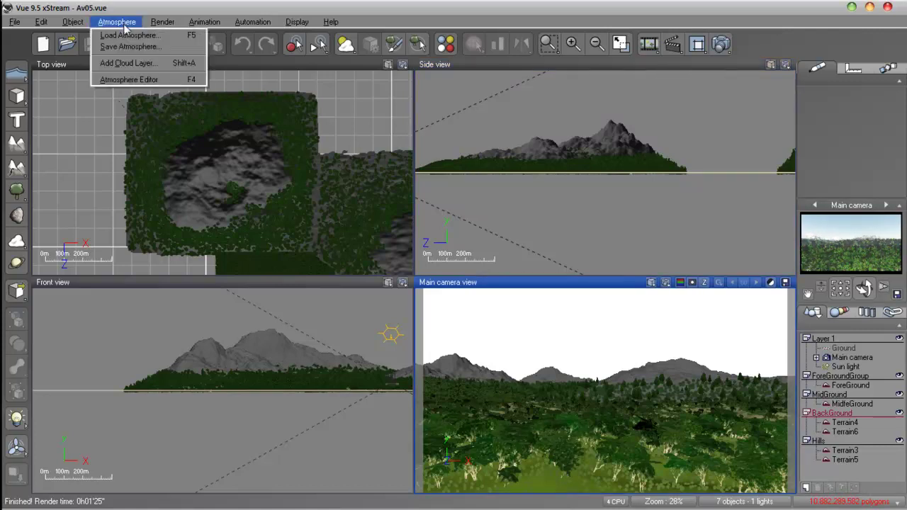
left_click(126, 35)
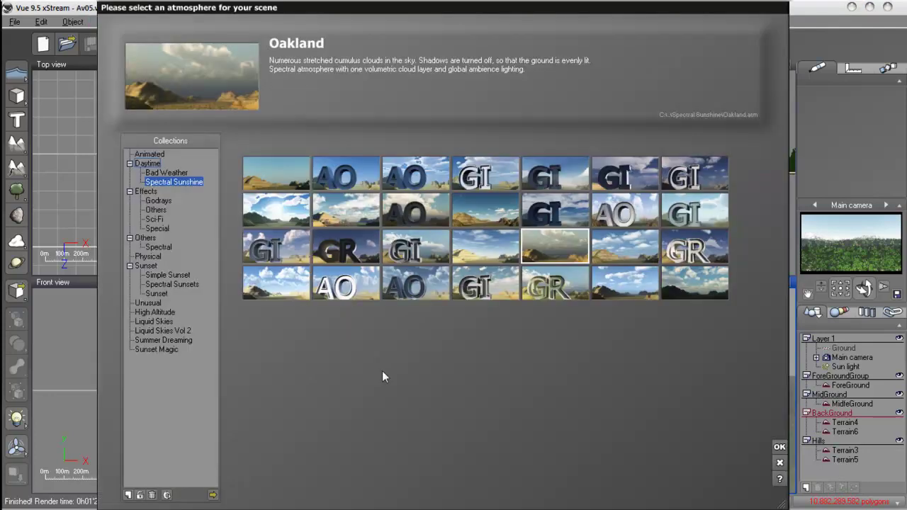
- Look through the Sunset Magic, Summer Dreaming and Liquid Skies Vol 2 collections and preview the Cloud Hopping atmosphere
left_click(169, 349)
left_click(168, 340)
left_click(167, 331)
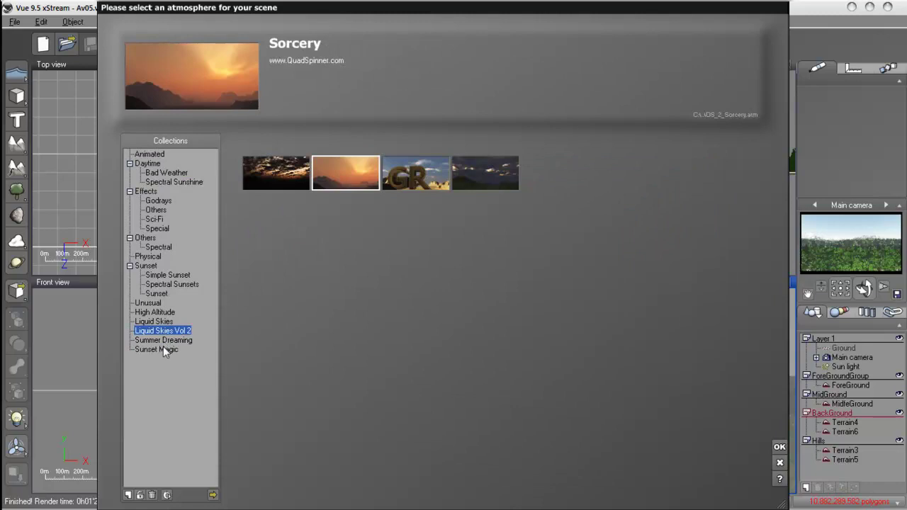
left_click(164, 349)
left_click(164, 340)
left_click(347, 181)
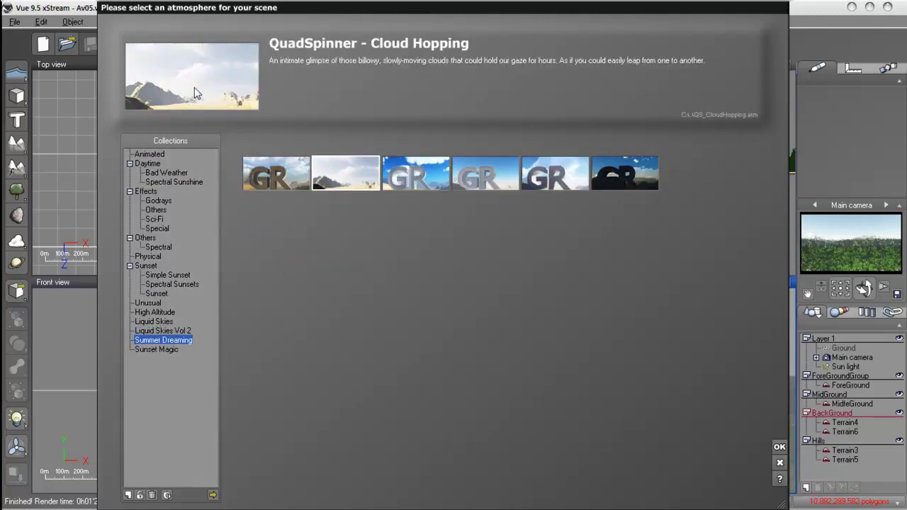
- Preview Thick Clouds, Above the Clouds and Peaceful Evening in the Physical collection, and check the Special effects collection
left_click(171, 183)
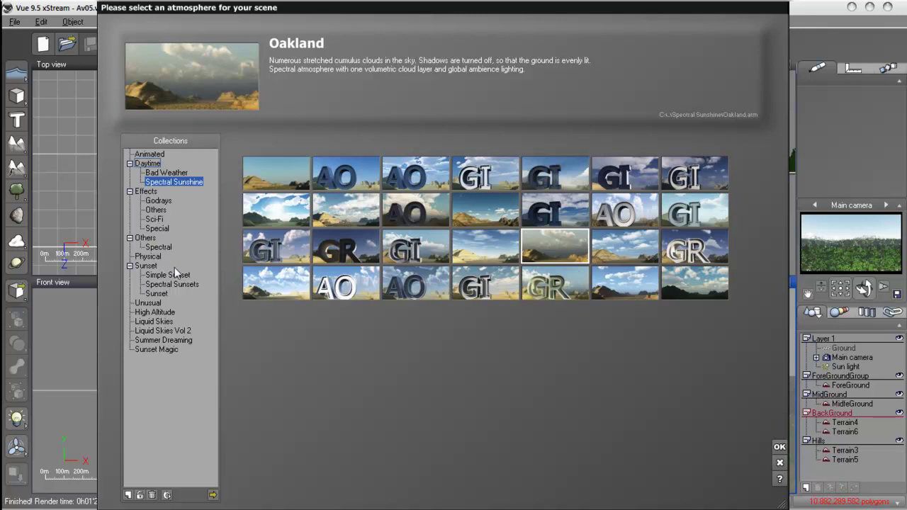
left_click(160, 255)
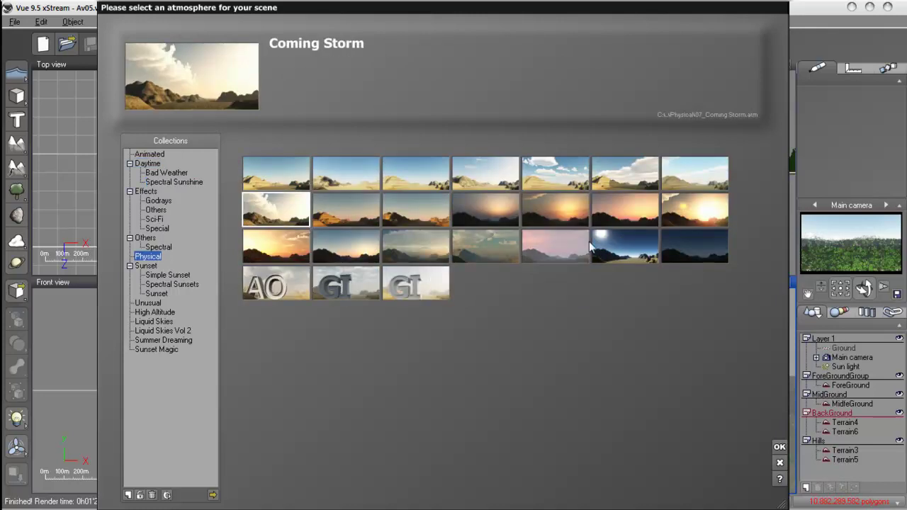
left_click(634, 176)
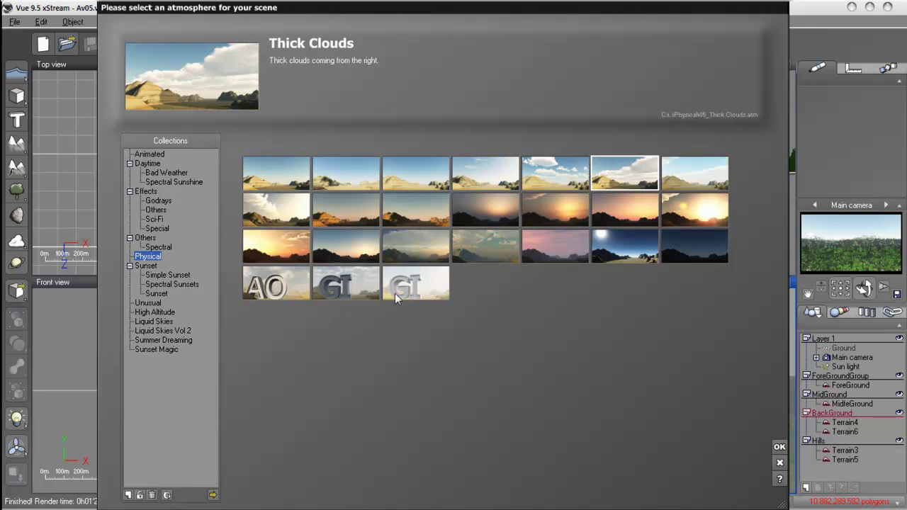
left_click(418, 240)
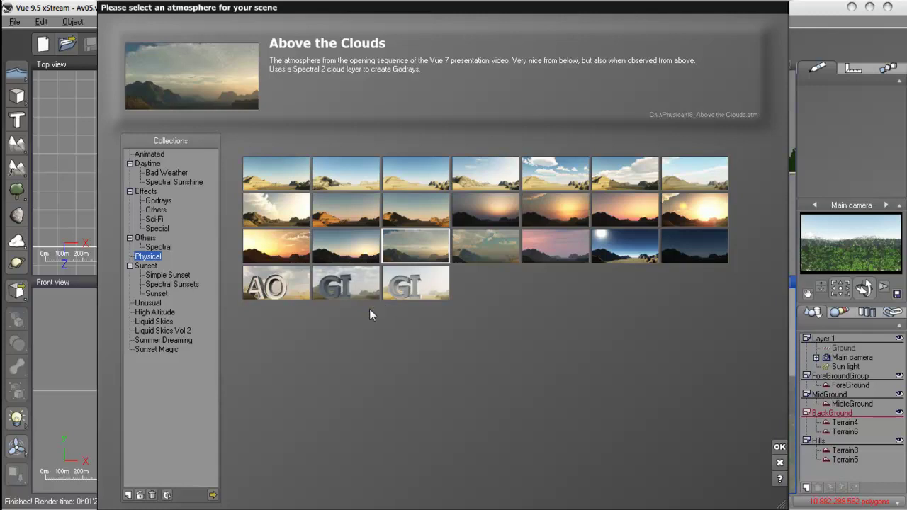
key("Right")
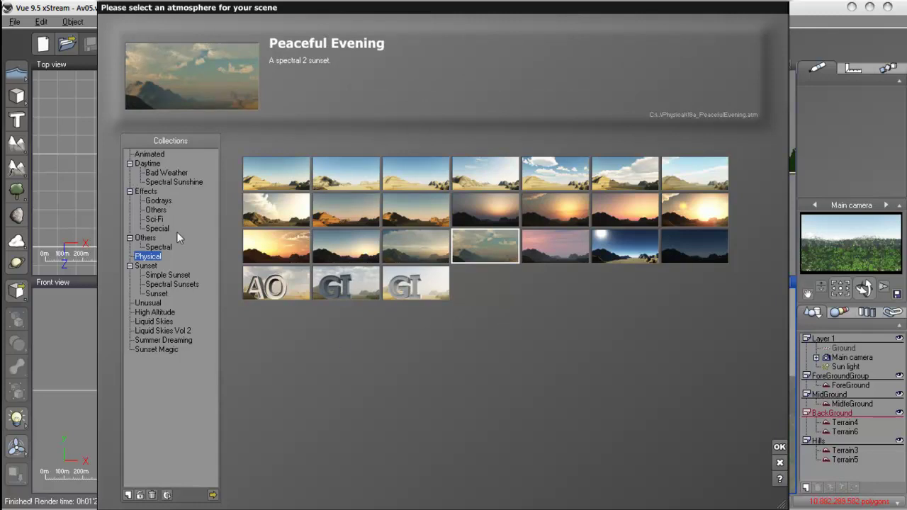
left_click(156, 228)
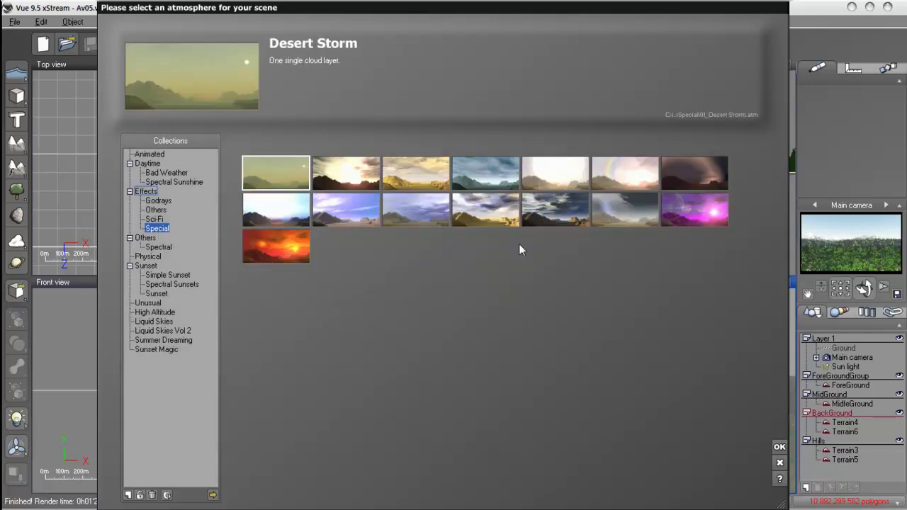
- Compare Cumulus & Shadows and Venice in the Spectral Sunshine collection, and load the Oakland atmosphere into the scene
left_click(175, 184)
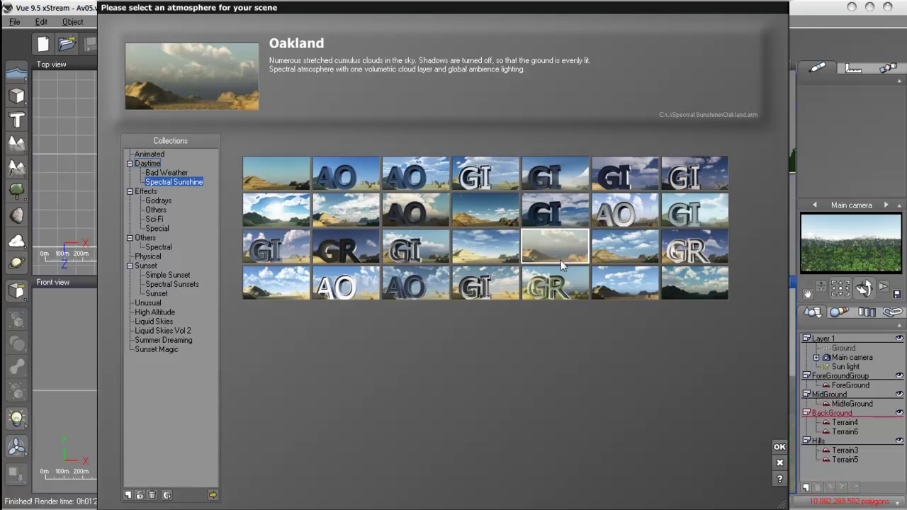
left_click(406, 225)
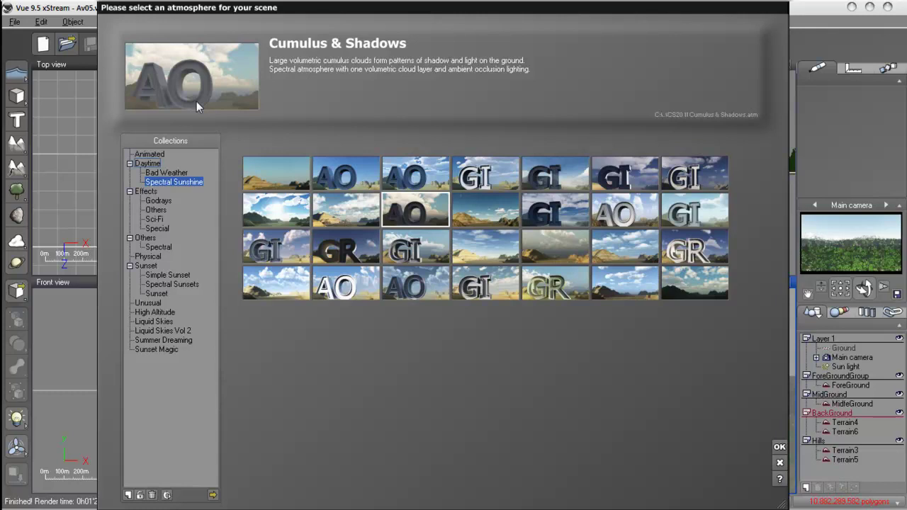
left_click(693, 283)
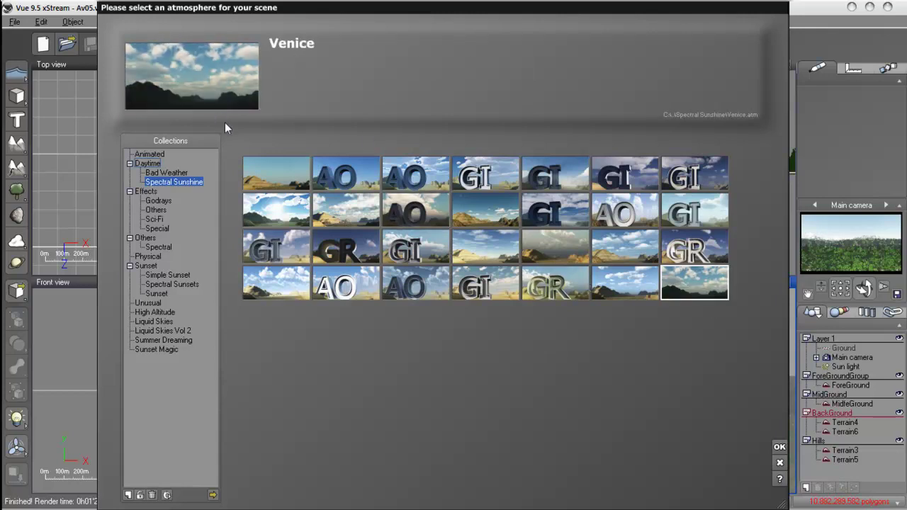
left_click(550, 255)
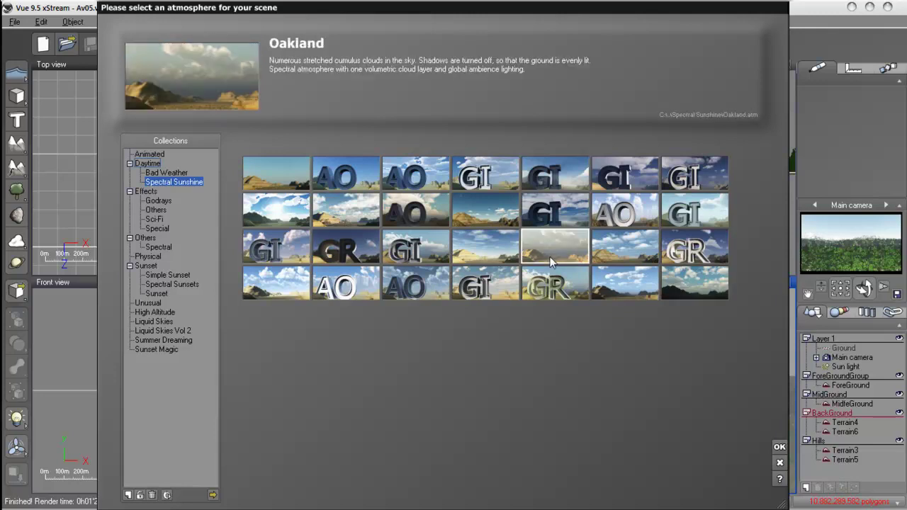
left_click(779, 448)
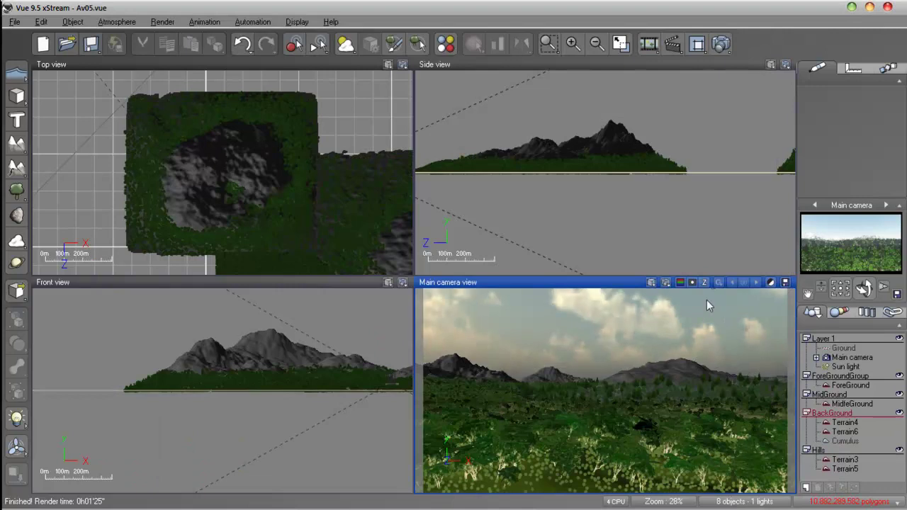
- Test-render the main camera view with the loaded atmosphere and dismiss the post-render options without changes
left_click(665, 283)
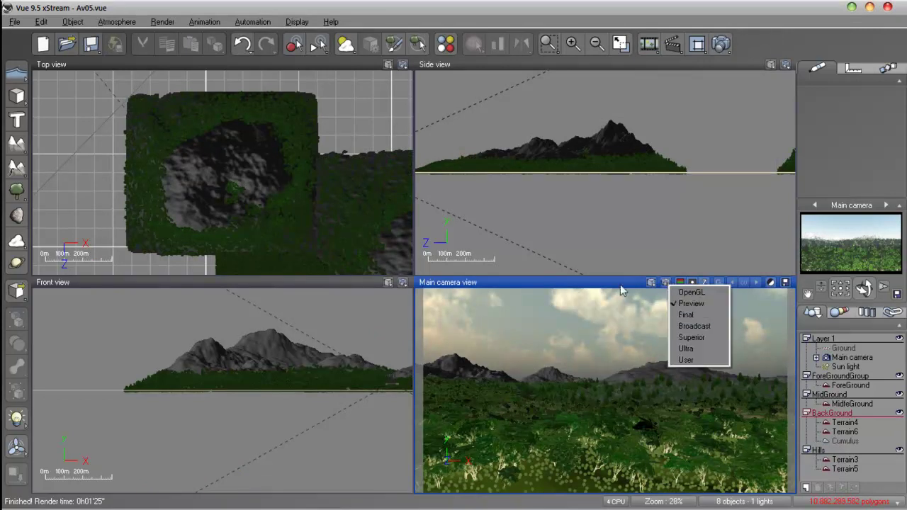
left_click(659, 306)
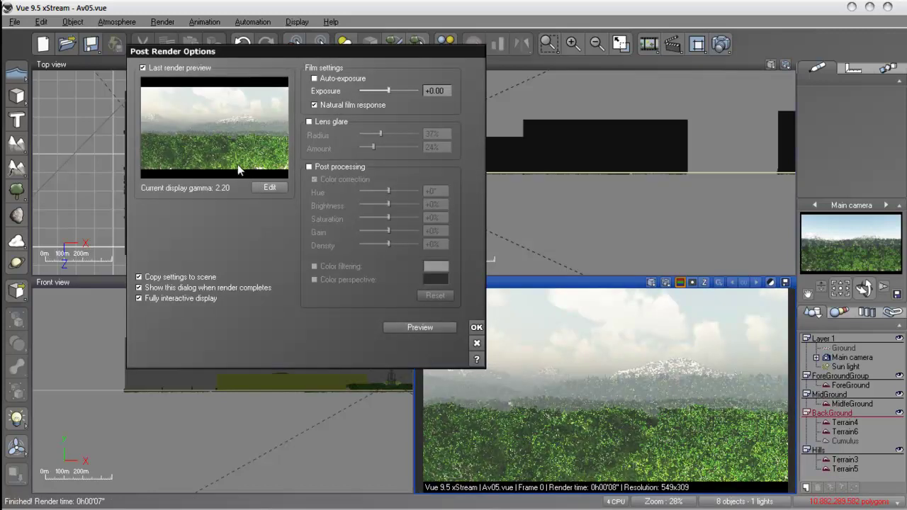
left_click(475, 344)
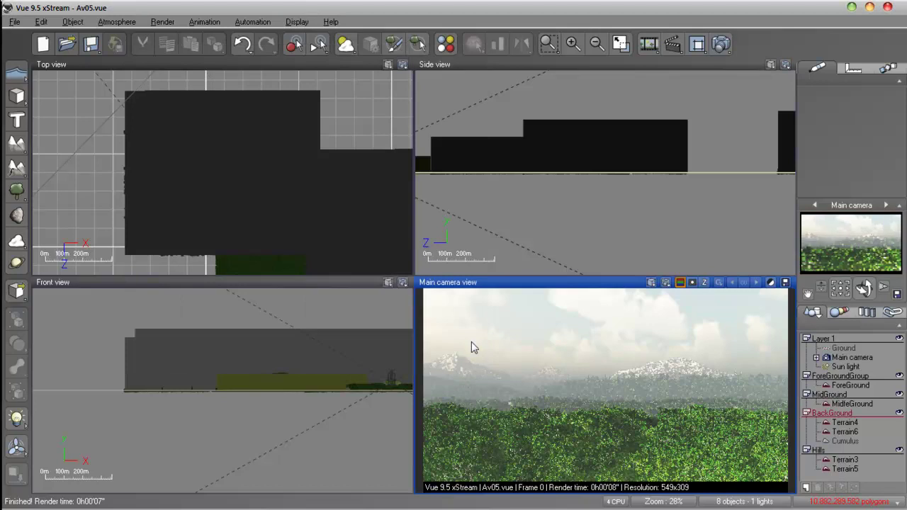
- Set the texture maps' input gamma and output gamma to 2.2 in the program's gamma options and apply the settings
left_click(13, 22)
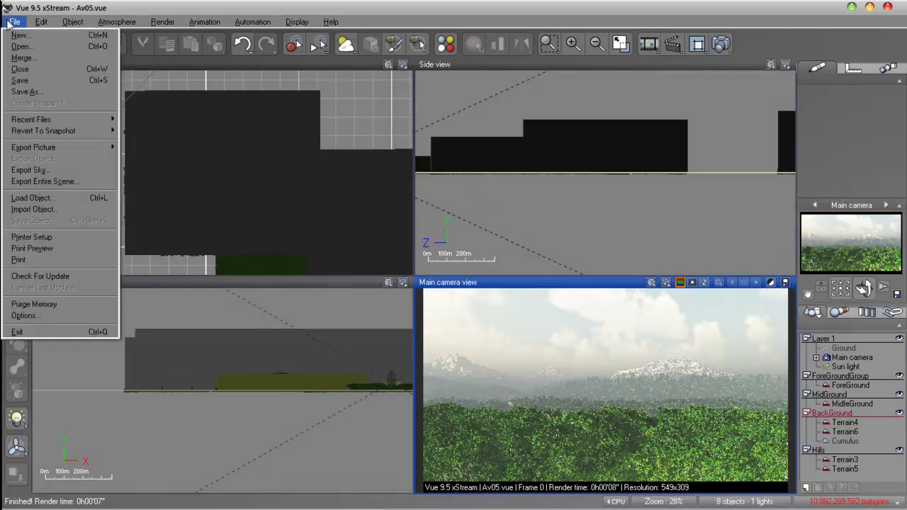
left_click(69, 315)
left_click_drag(386, 21, 462, 21)
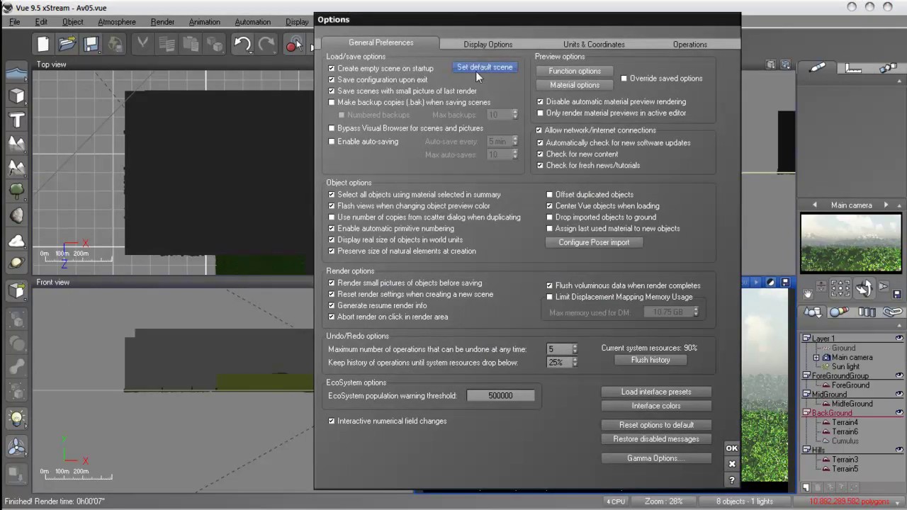
left_click(673, 459)
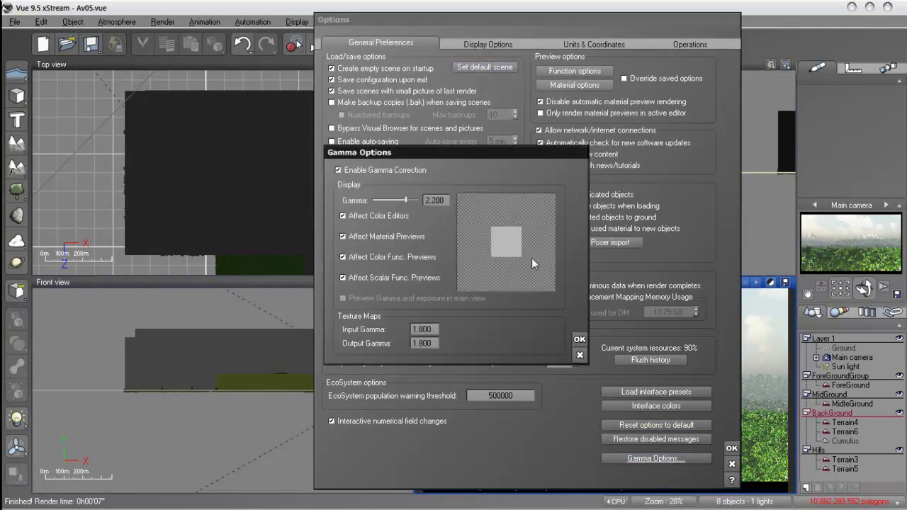
left_click_drag(464, 153, 534, 140)
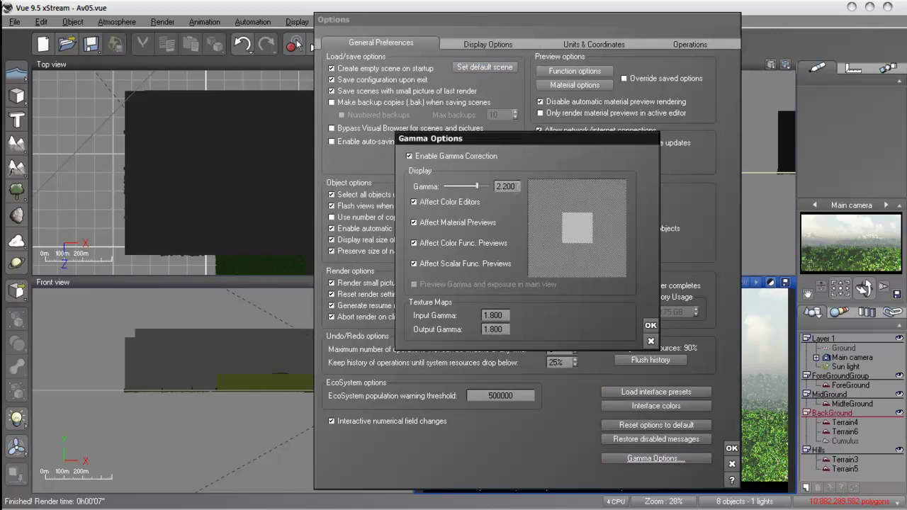
double_click(496, 315)
type("2.2")
key("Tab")
type("2.2")
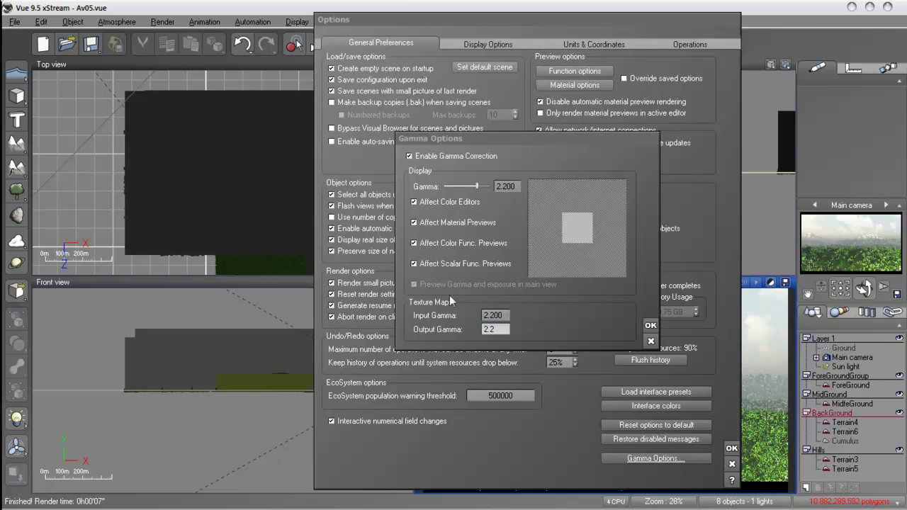
left_click(649, 324)
left_click(731, 448)
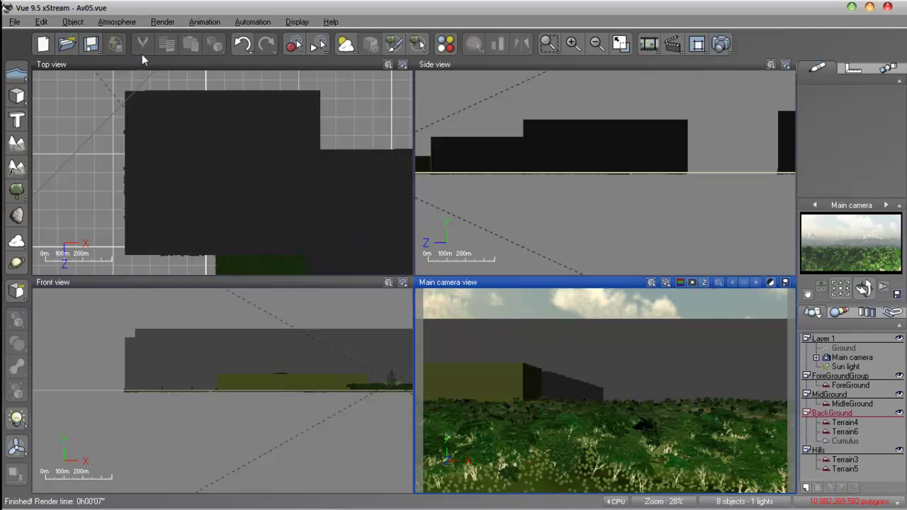
- Open the Cumulus cloud layer in the Atmosphere Editor and lower its altitude to about 1151.5 m and its height to about 887 m
left_click(116, 22)
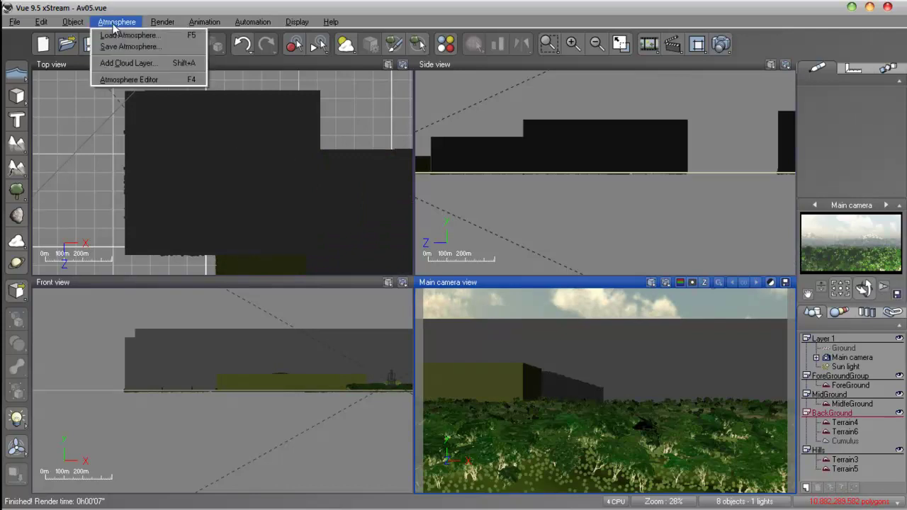
left_click(131, 80)
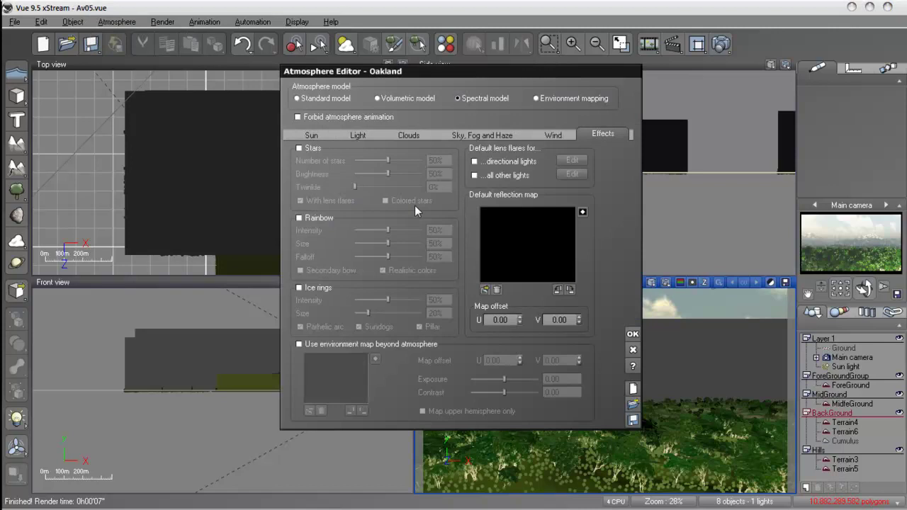
left_click(408, 135)
left_click(332, 162)
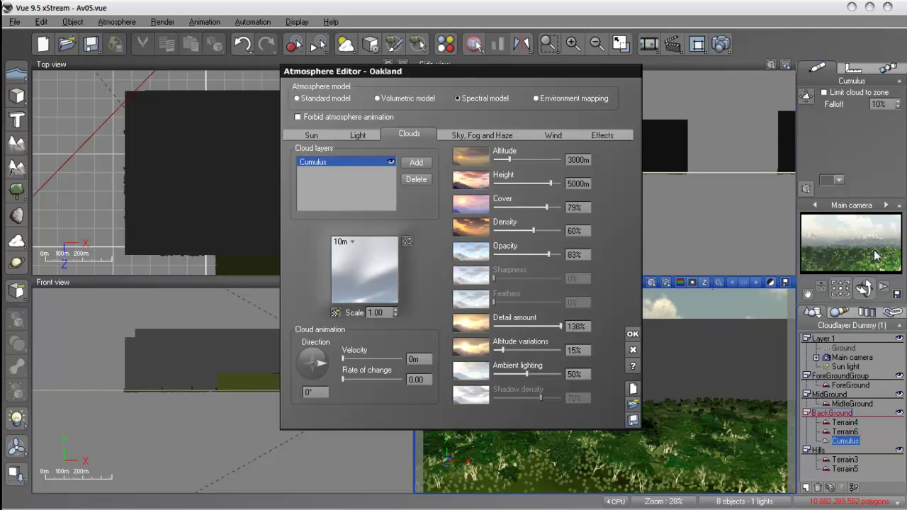
left_click_drag(508, 162, 495, 162)
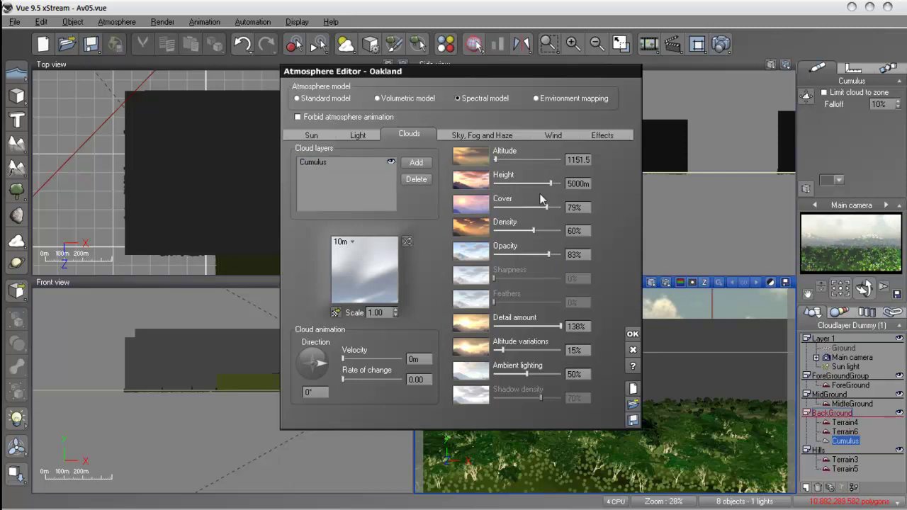
left_click_drag(550, 183, 526, 184)
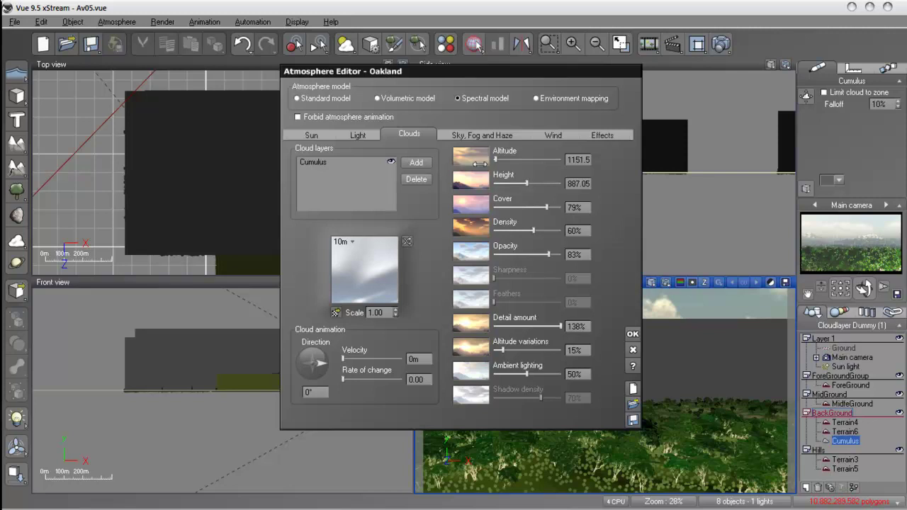
- Lower the Cumulus layer's altitude further to 500 m
left_click_drag(498, 163, 488, 164)
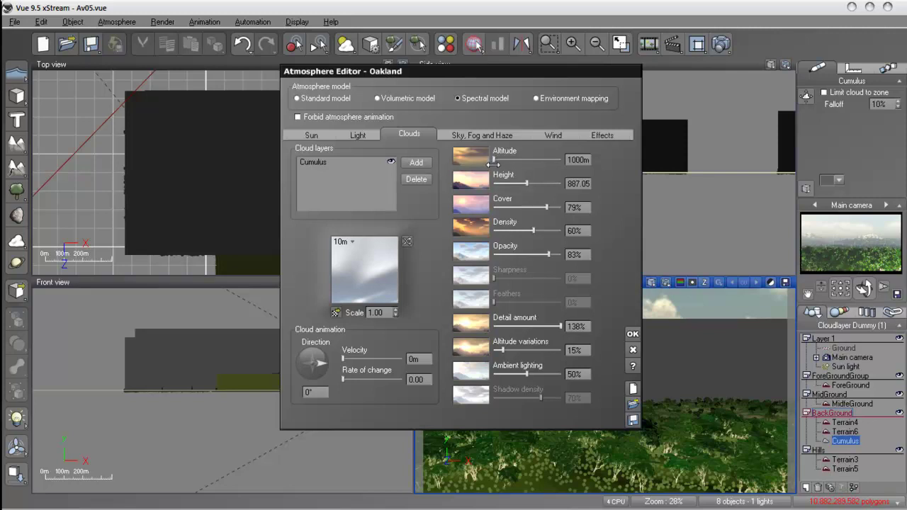
left_click(581, 162)
type("500")
key("Tab")
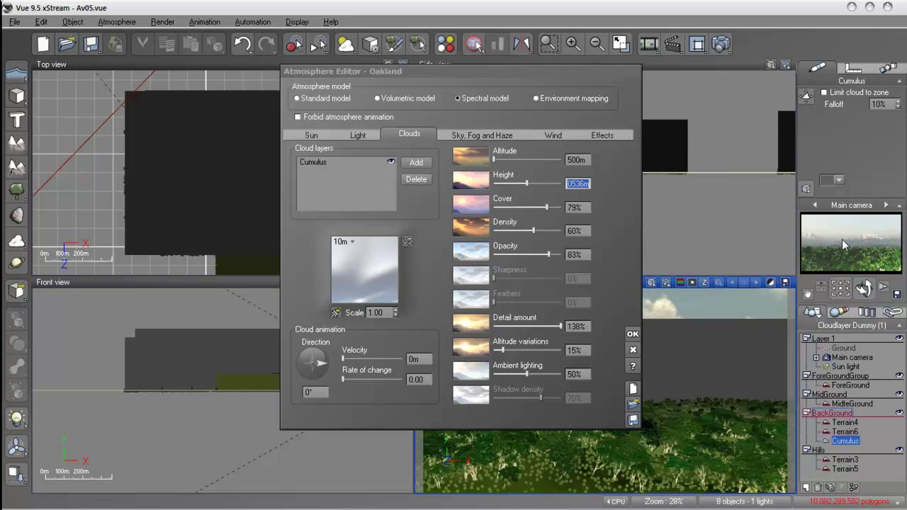
- Raise the Cumulus layer's cover to 89%, density to 76% and altitude variations to 50%
left_click_drag(546, 207, 553, 207)
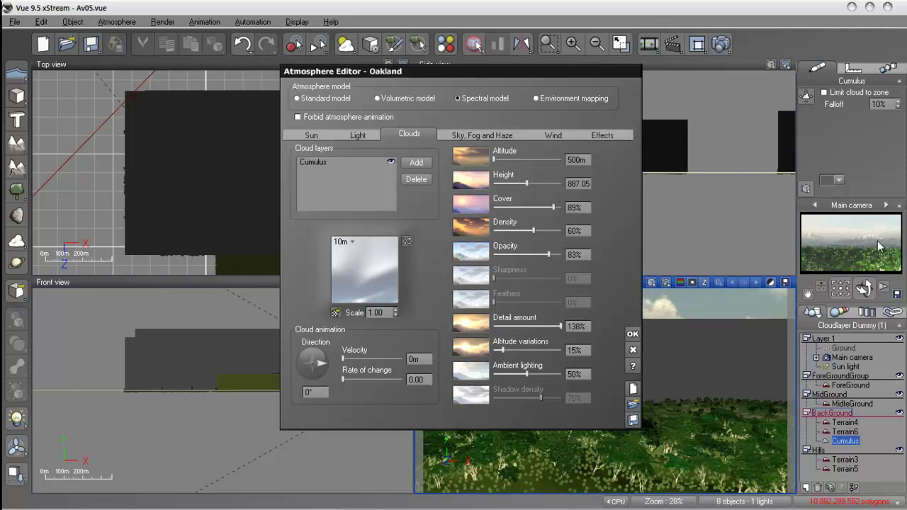
left_click_drag(533, 231, 544, 230)
left_click_drag(502, 350, 527, 356)
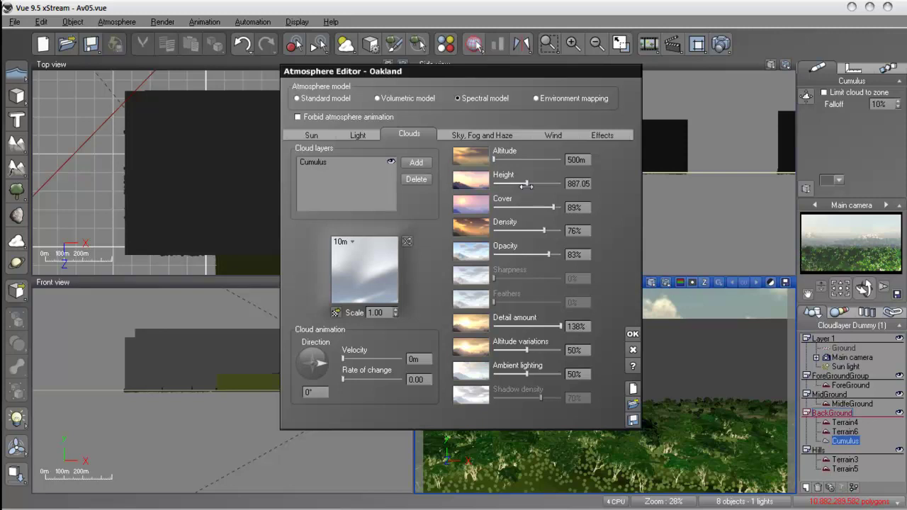
- Raise the Cumulus layer's height to about 1197.9 m, opacity to 91% and ambient lighting to 72%
left_click_drag(525, 185, 531, 185)
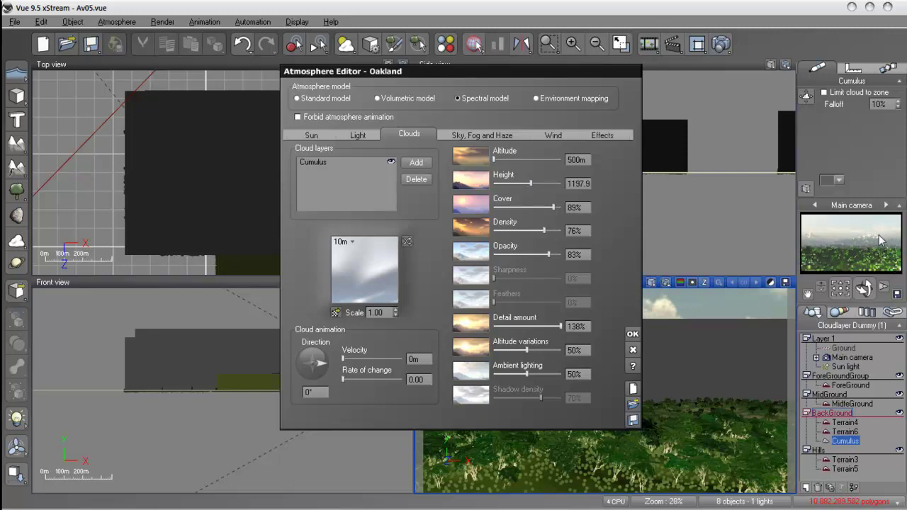
left_click_drag(548, 255, 553, 259)
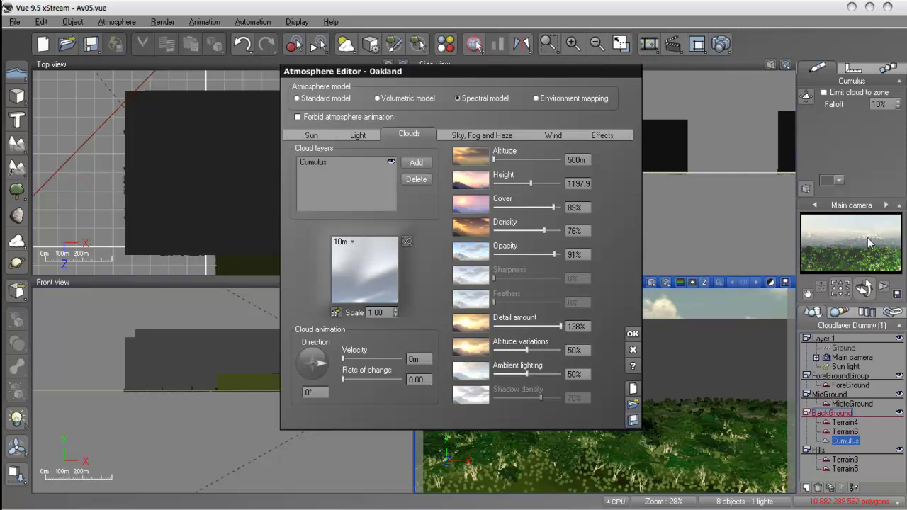
left_click_drag(525, 373, 542, 372)
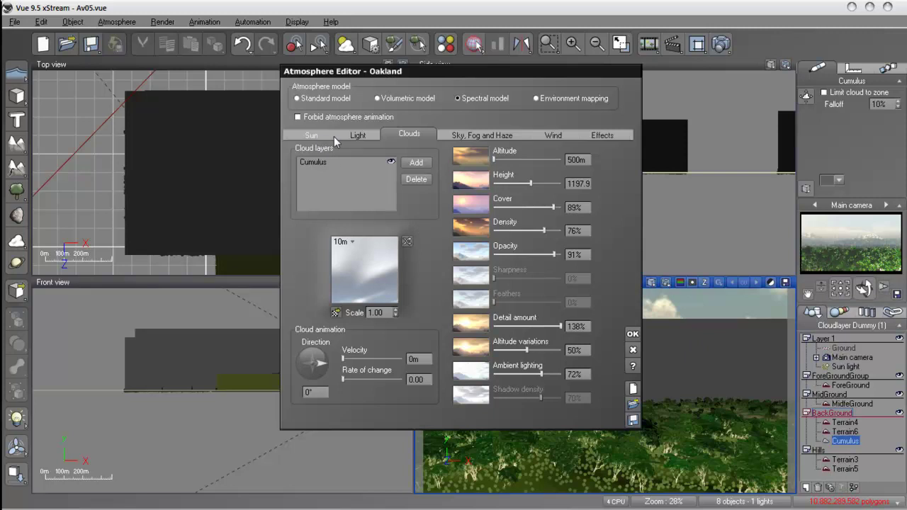
- Adjust the atmosphere's haze to a ground density of 19% and a mean altitude of about 16340.9 m
left_click(476, 136)
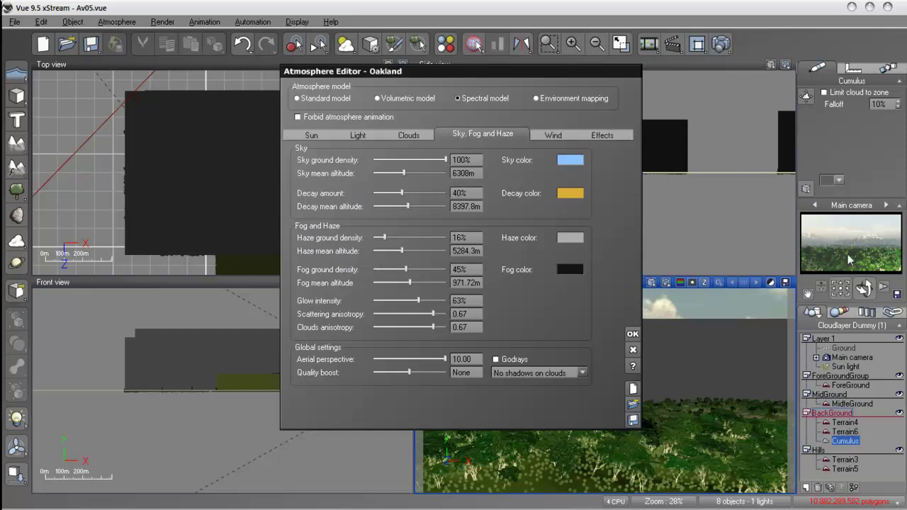
left_click_drag(384, 237, 386, 237)
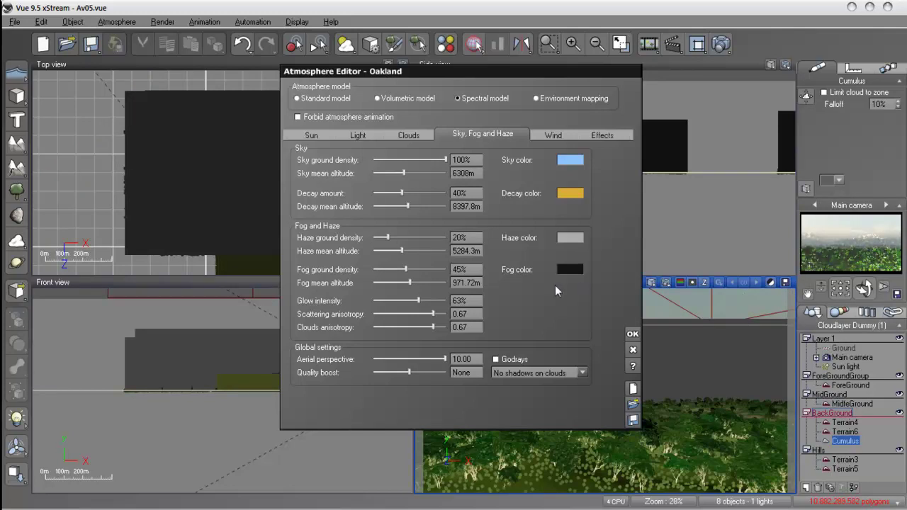
left_click_drag(402, 251, 412, 253)
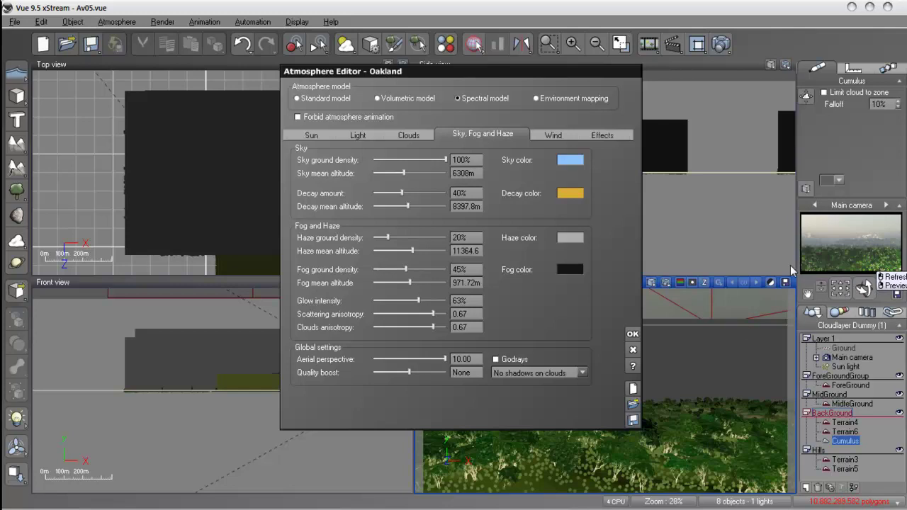
left_click_drag(388, 237, 398, 238)
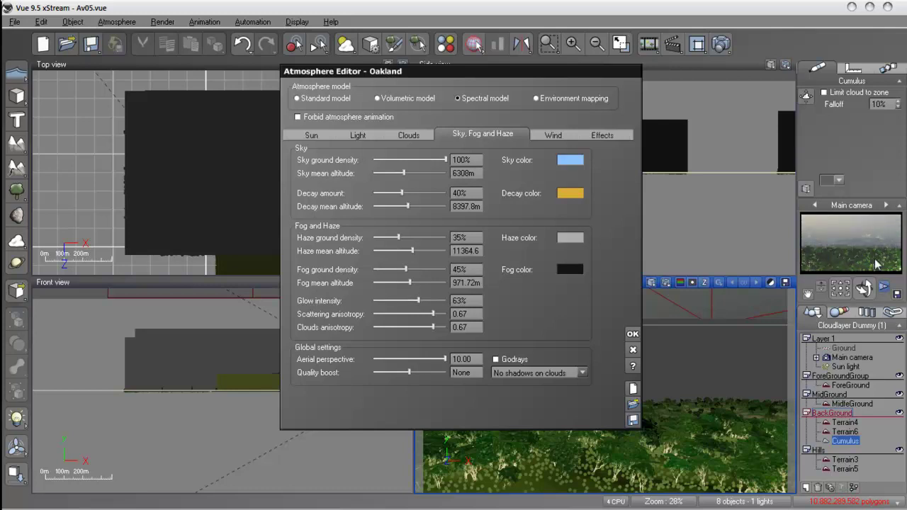
left_click_drag(401, 241, 406, 252)
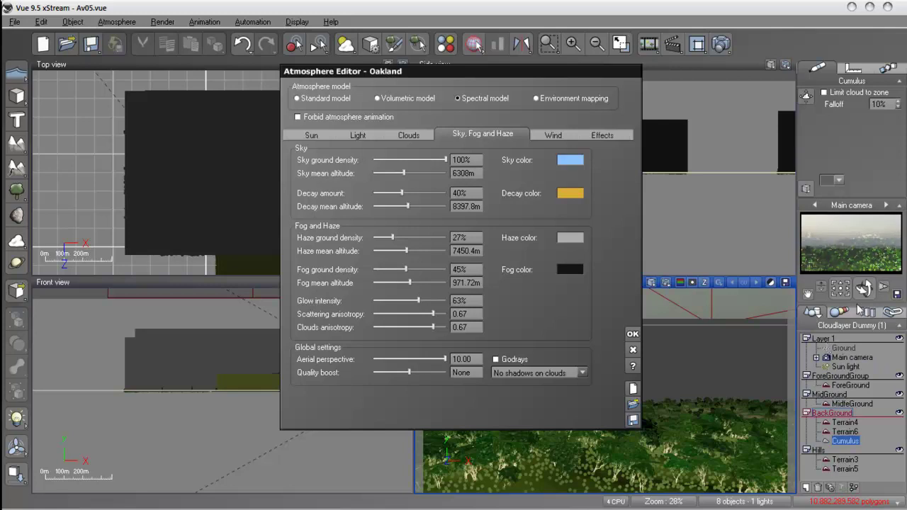
left_click_drag(406, 250, 420, 251)
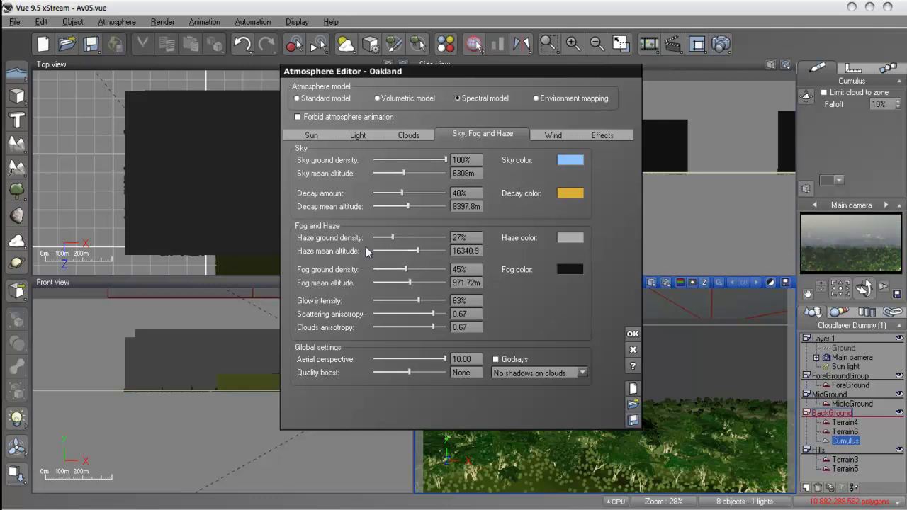
left_click_drag(396, 239, 389, 238)
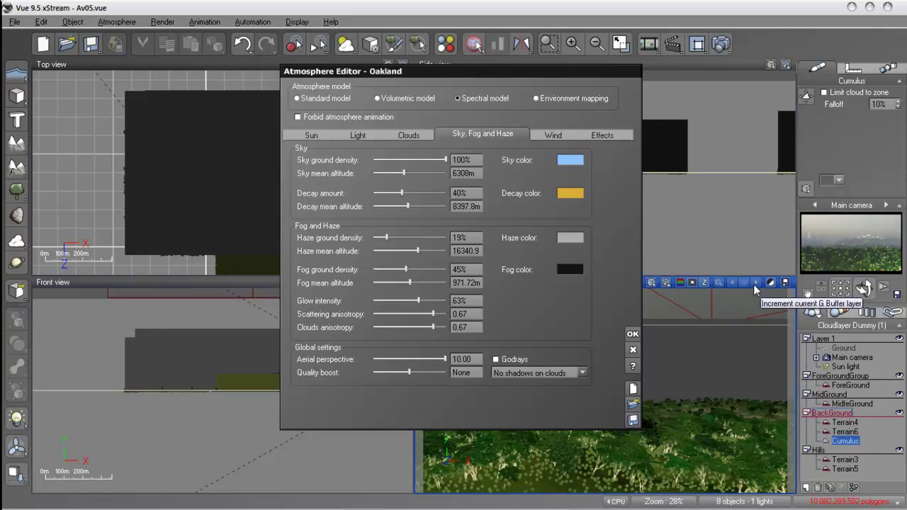
- Add a second cloud layer using the Fuzzy Cloud Front material from the Spectral clouds collection
left_click(402, 136)
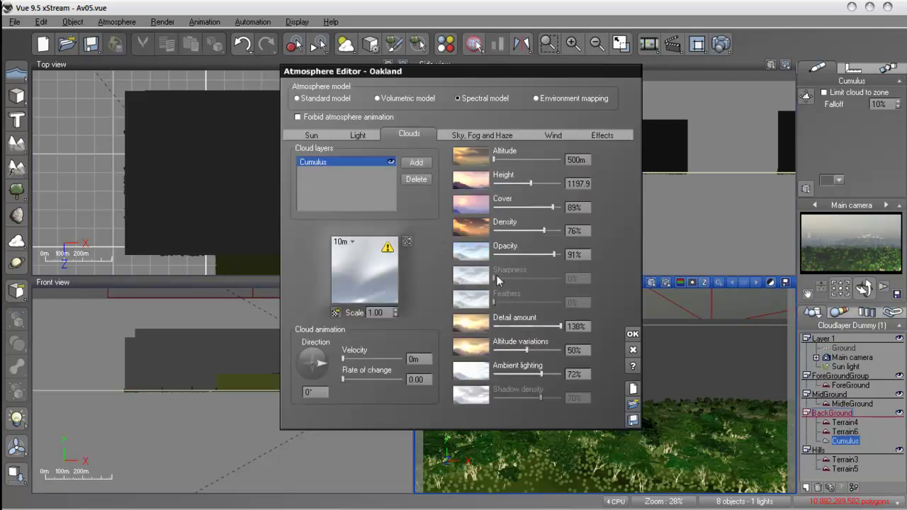
left_click(416, 165)
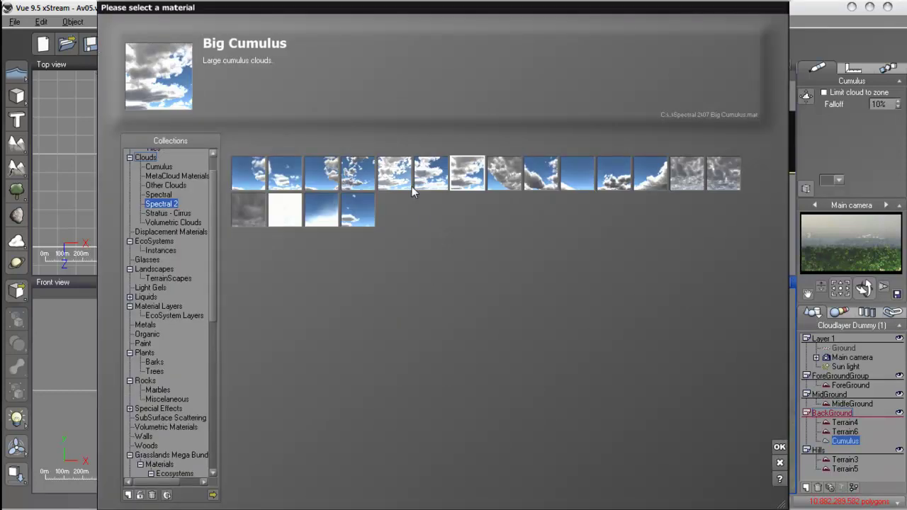
left_click(398, 183)
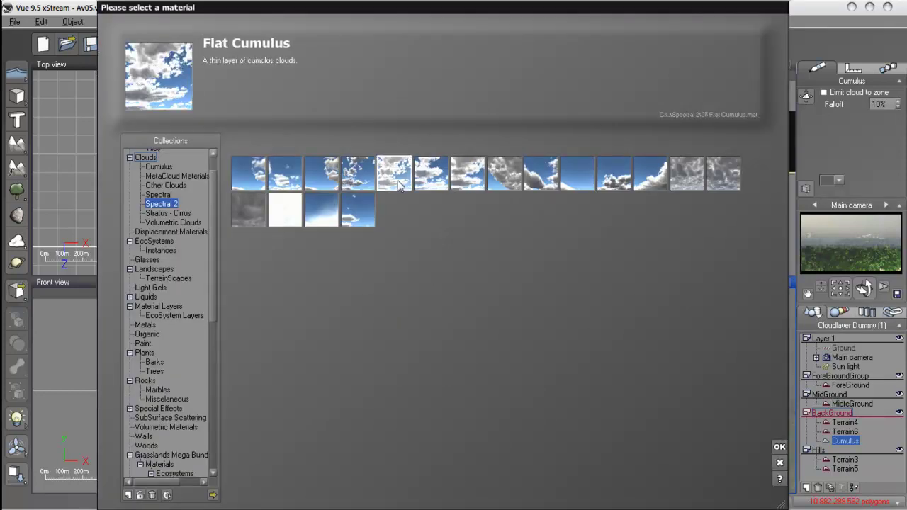
left_click(167, 196)
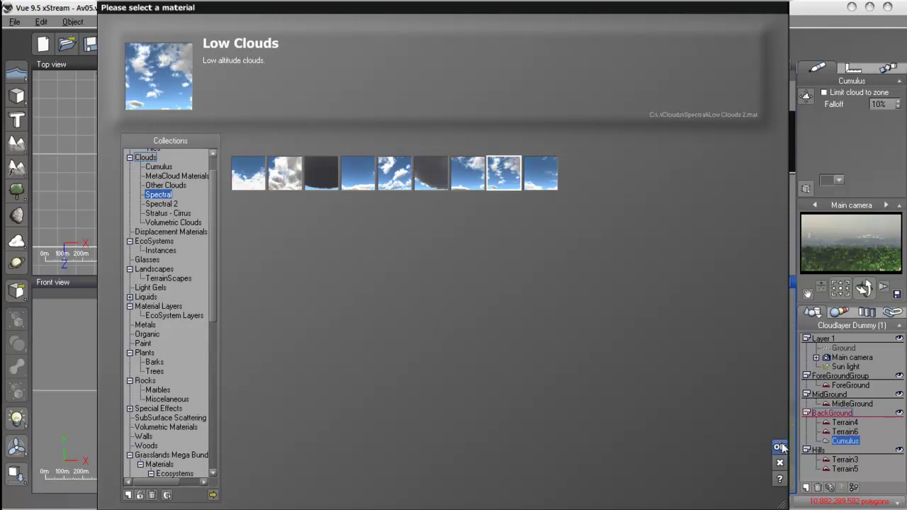
left_click(287, 174)
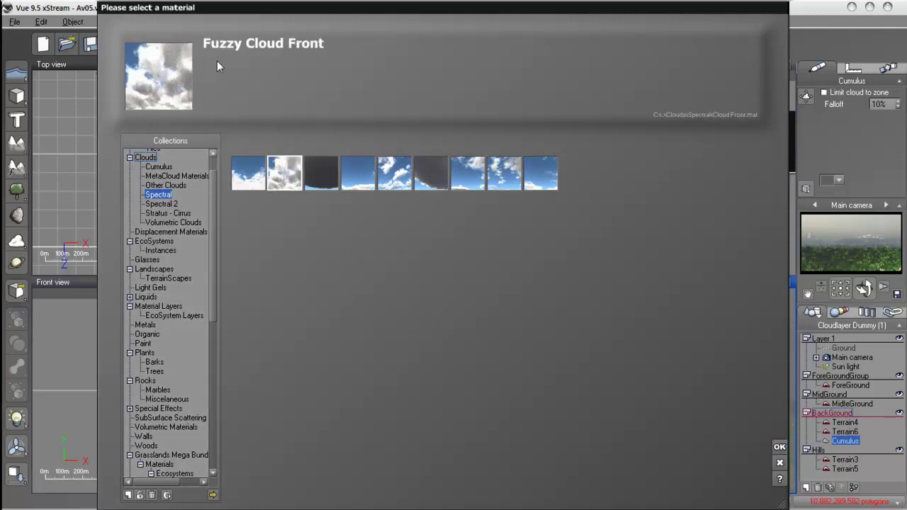
left_click(779, 447)
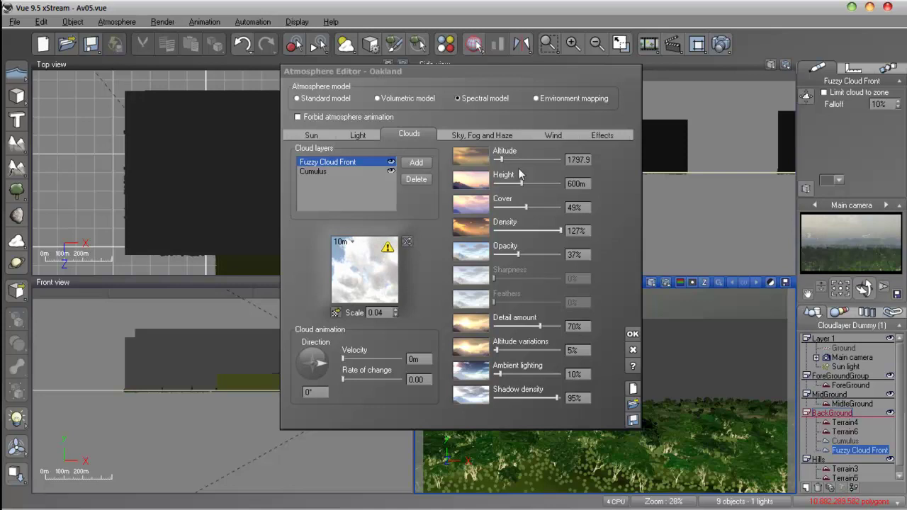
- Set the Fuzzy Cloud Front layer's height to about 323.5 m, altitude to about 1498.2 m and detail amount to 46%
left_click_drag(522, 183, 512, 183)
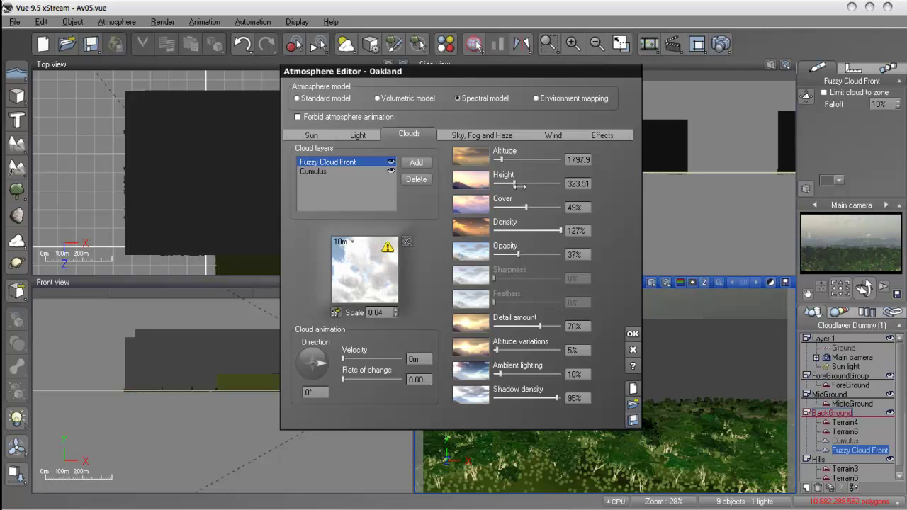
left_click_drag(505, 163, 497, 161)
left_click_drag(542, 328, 553, 327)
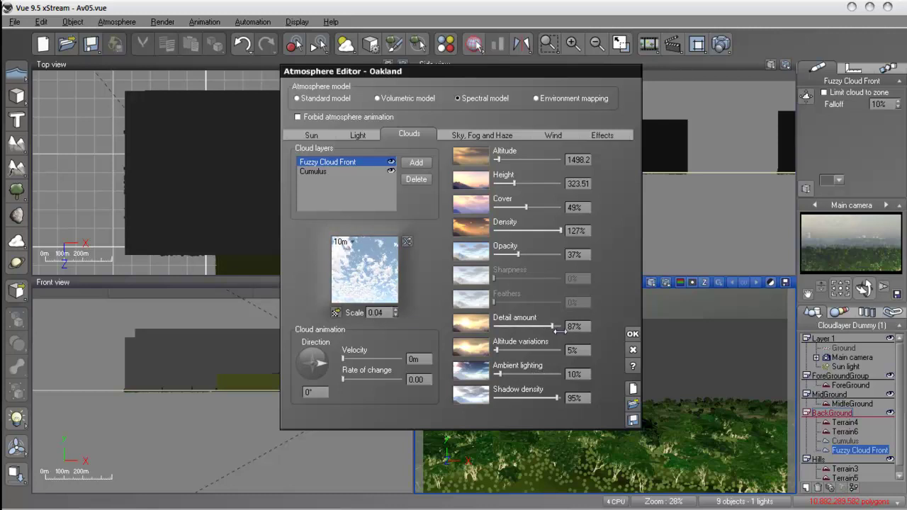
left_click_drag(551, 326, 524, 327)
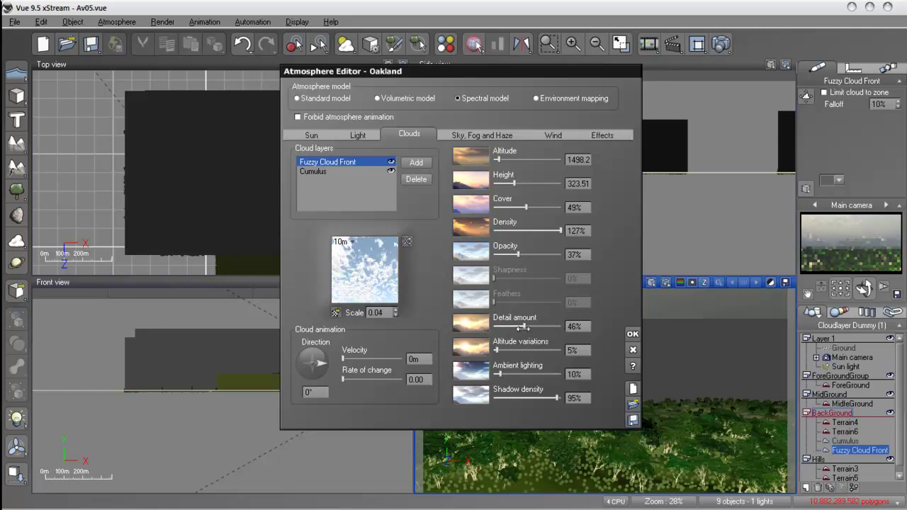
- Set the Fuzzy Cloud Front layer's opacity to 70%, density to 100%, cover to 72% and height to about 1226.2 m
left_click_drag(517, 254, 540, 255)
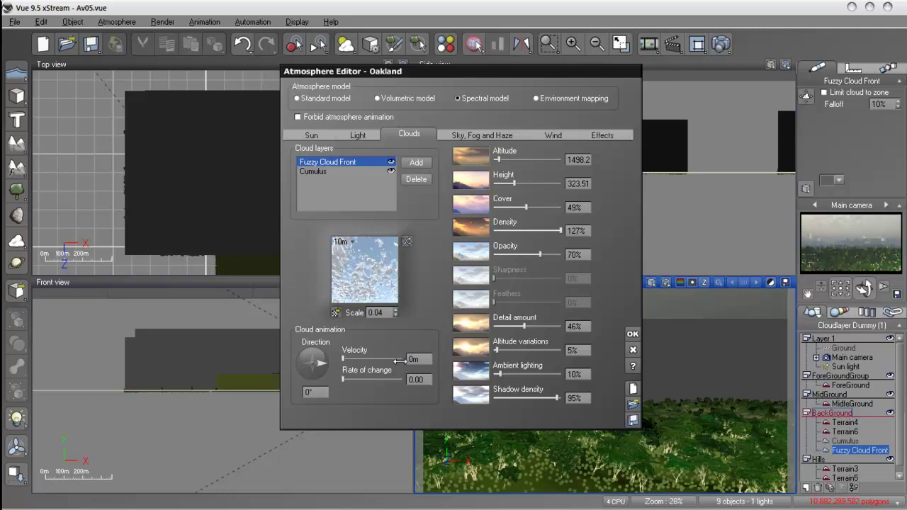
left_click(559, 231)
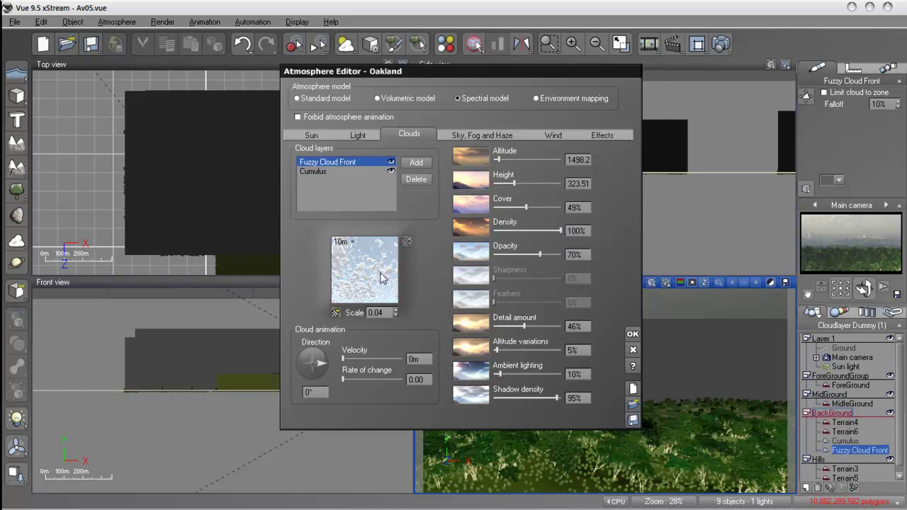
left_click_drag(527, 208, 545, 210)
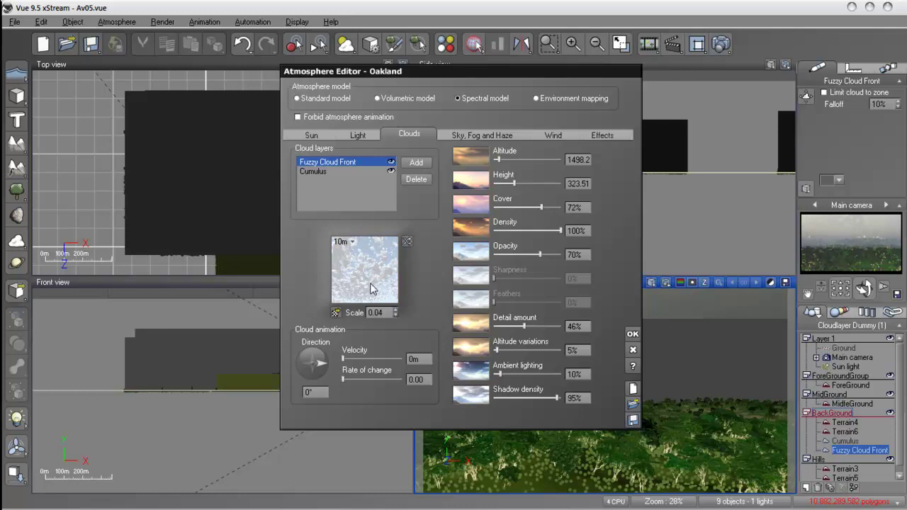
left_click_drag(514, 184, 530, 184)
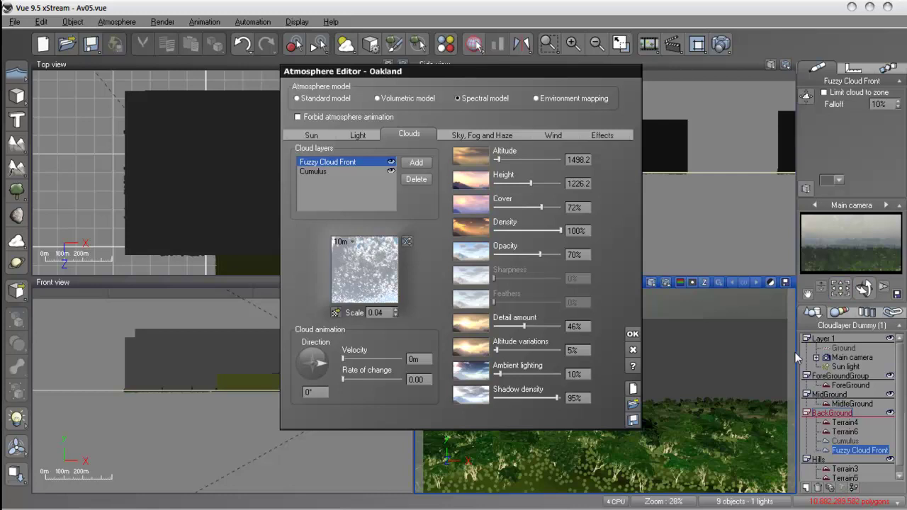
- Set the haze ground density to 12%, the fog ground density to 30% and the fog mean altitude to about 1837.1 m
left_click(504, 139)
left_click_drag(423, 251, 379, 237)
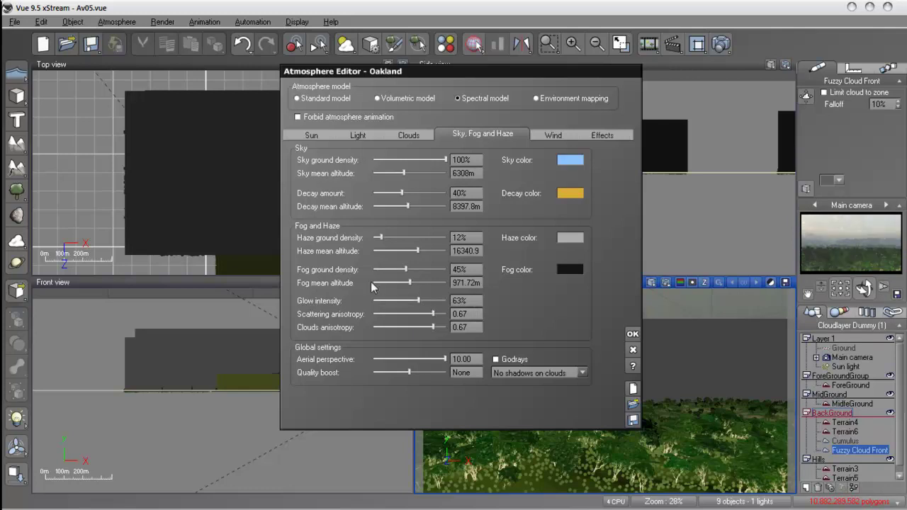
left_click_drag(405, 269, 393, 270)
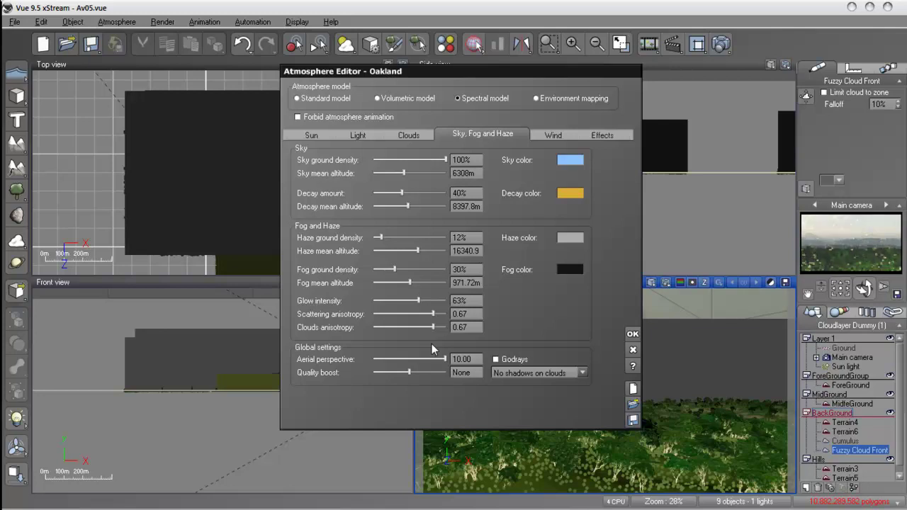
left_click_drag(409, 282, 425, 284)
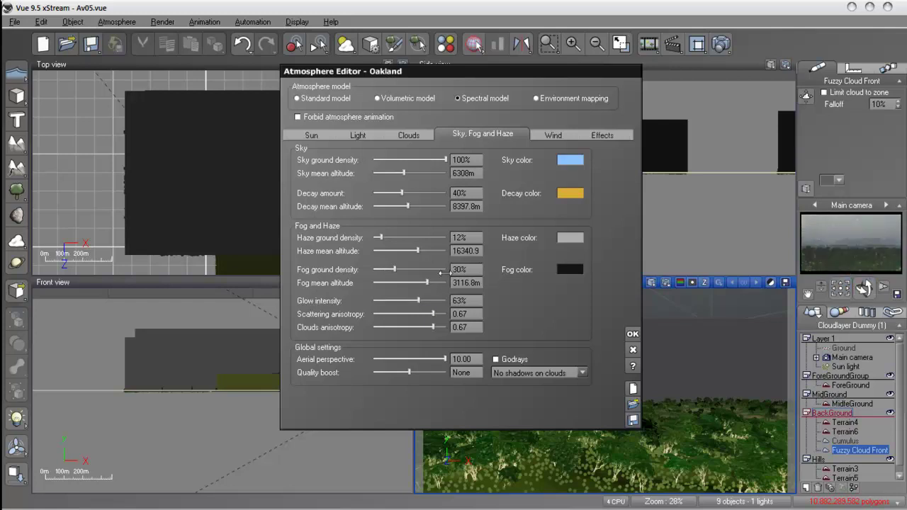
left_click_drag(426, 282, 419, 283)
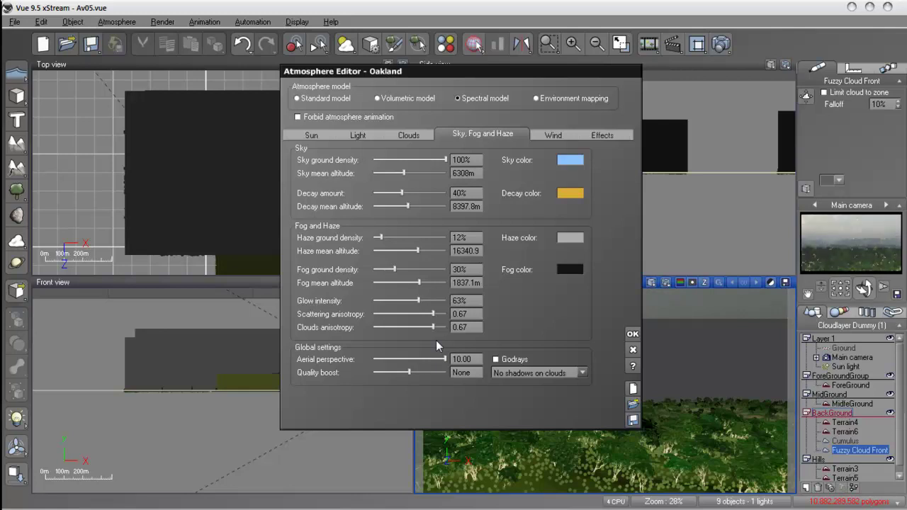
- Set the lighting's light balance to 66%, ambient light to 61%, quality boost to +1.6 and sky dome lighting gain to 0.5
left_click(358, 135)
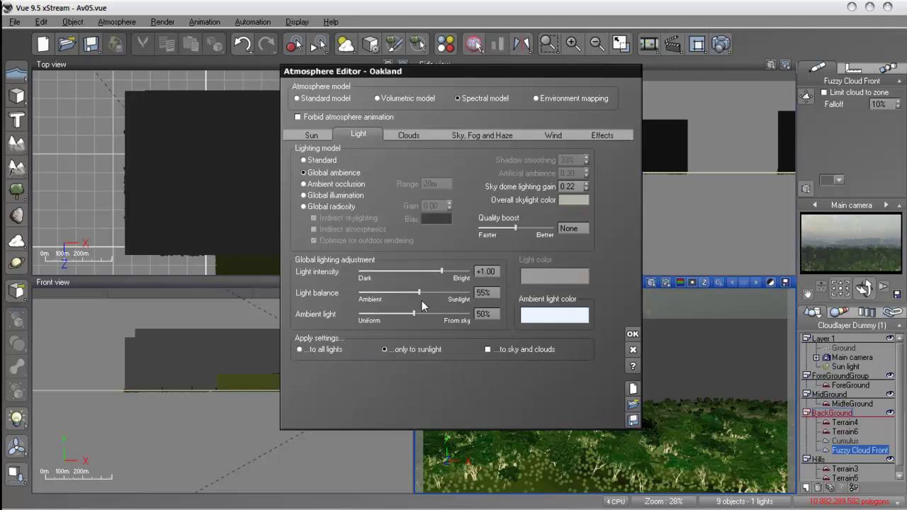
left_click_drag(419, 292, 431, 294)
left_click_drag(415, 321, 426, 317)
left_click_drag(513, 227, 529, 227)
left_click(575, 187)
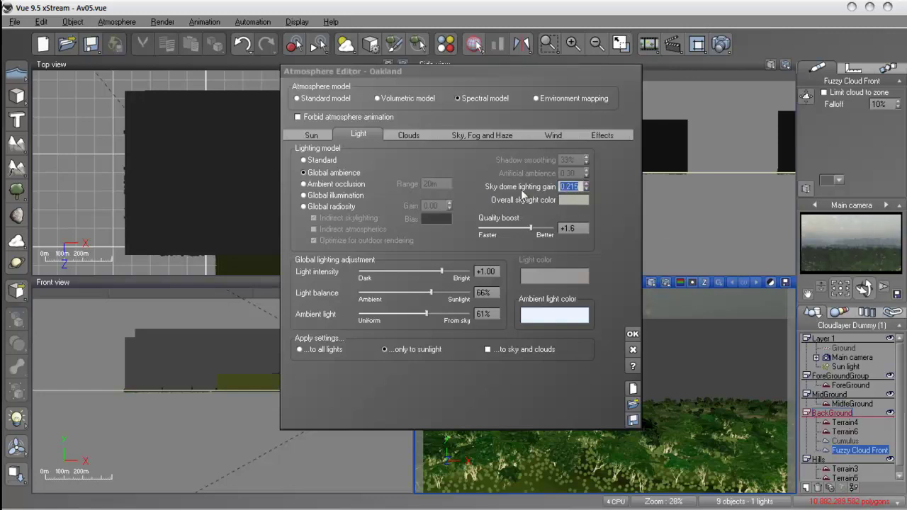
type(".5")
key("Tab")
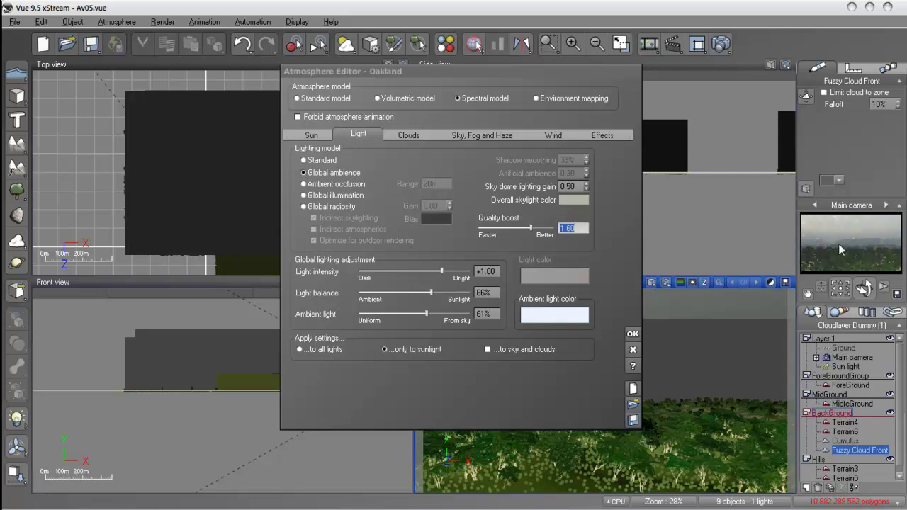
- Lower the haze mean altitude to about 7100.4 m and raise the quality boost in the sky, fog and haze settings
left_click(465, 138)
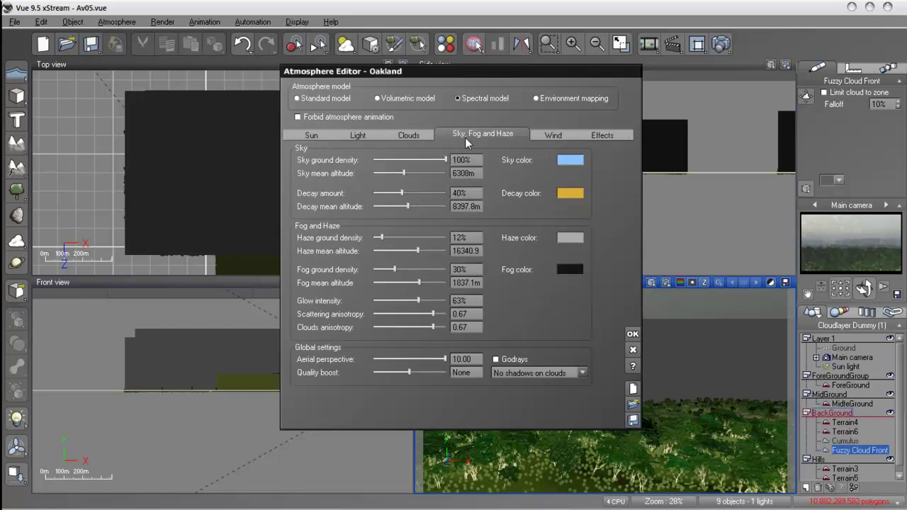
left_click_drag(418, 251, 405, 251)
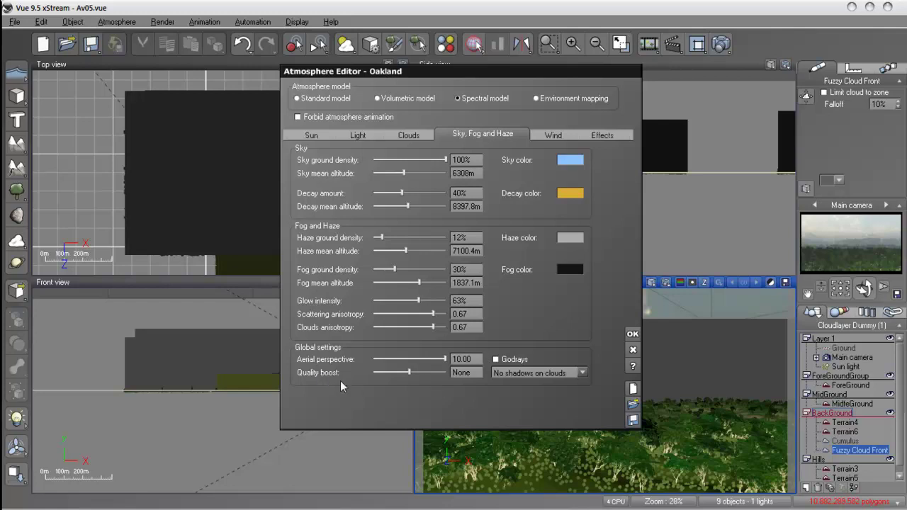
left_click_drag(407, 373, 420, 373)
left_click(306, 135)
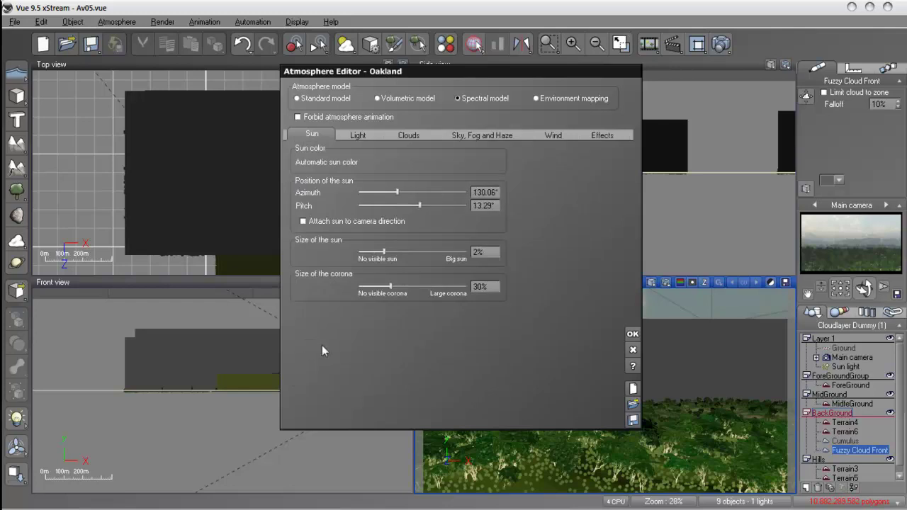
left_click(359, 135)
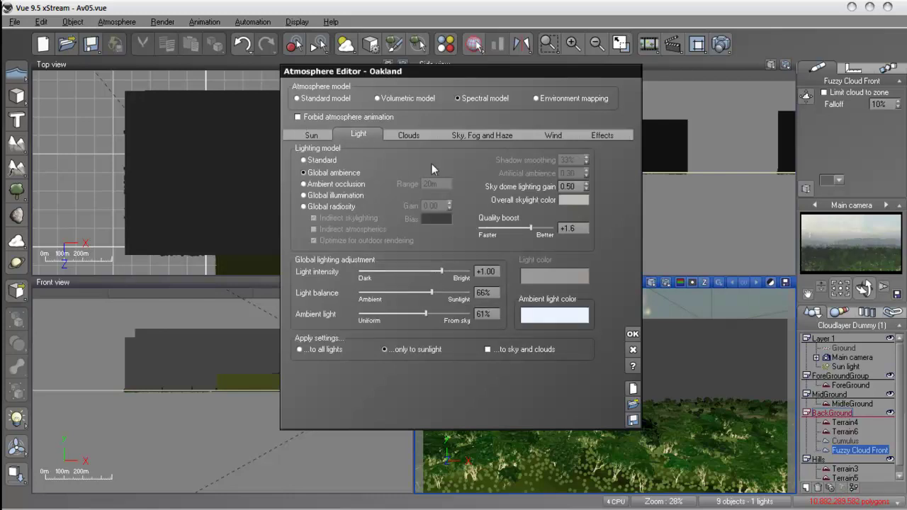
left_click(409, 136)
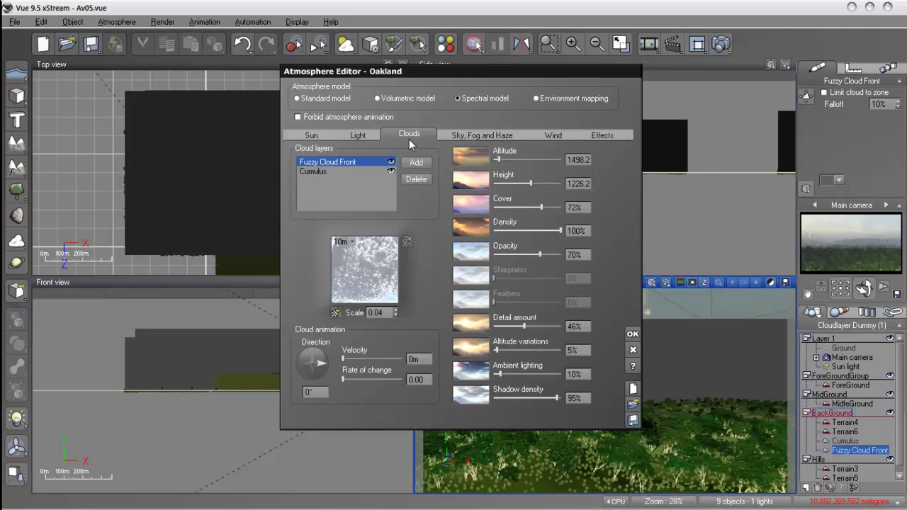
- Disable the atmosphere's per-plant wind and its breeze
left_click(492, 137)
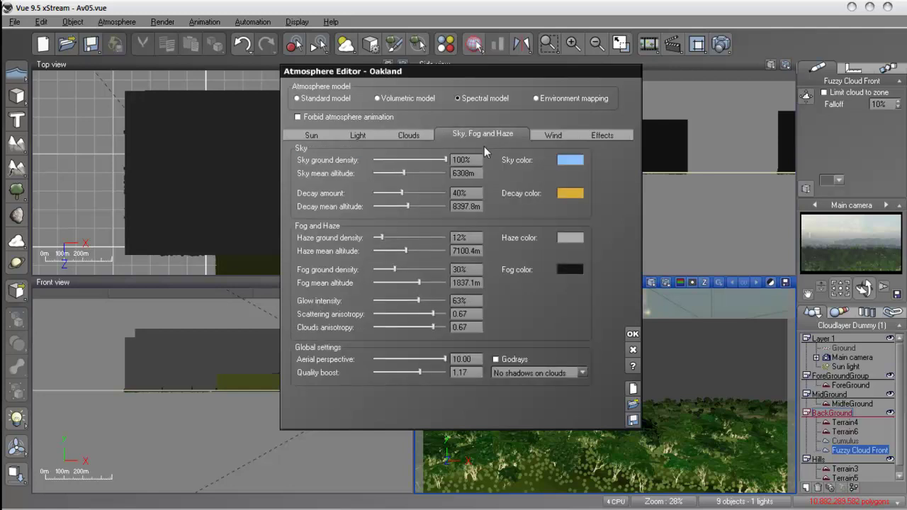
left_click(557, 137)
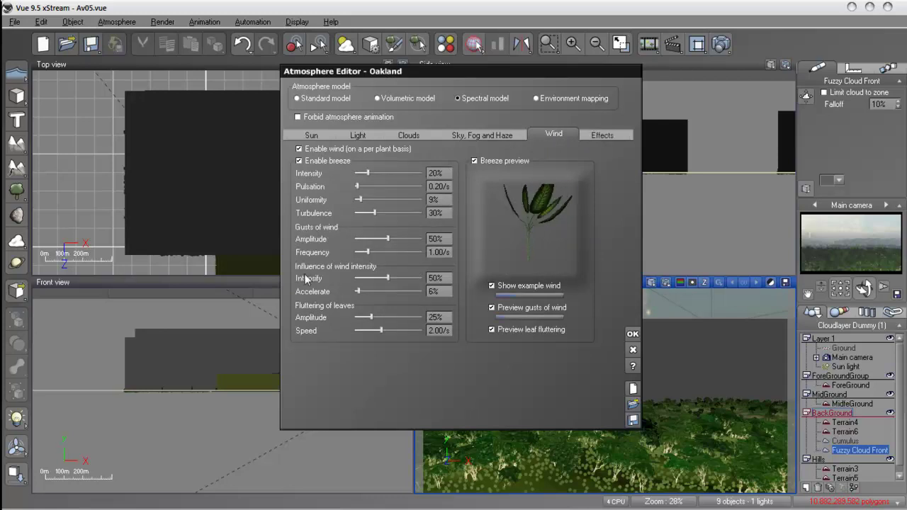
left_click(305, 149)
left_click(306, 161)
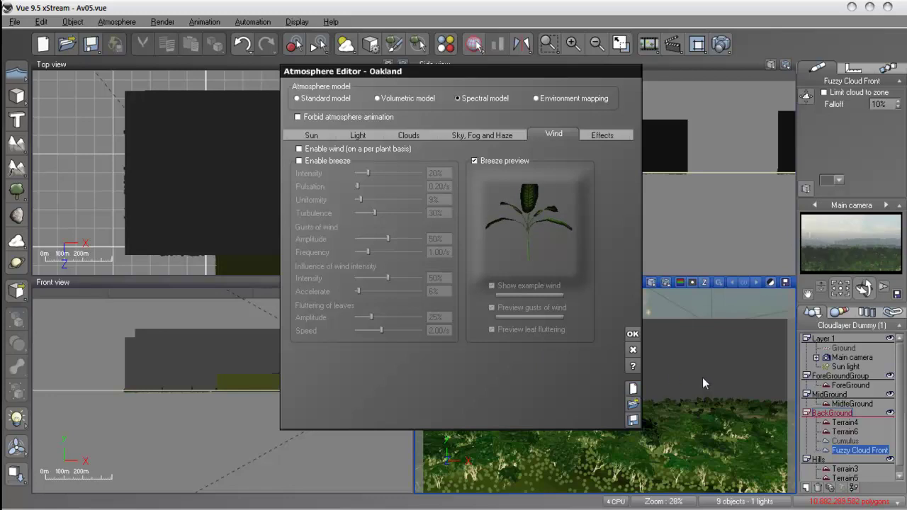
- Try the ice rings effect on the atmosphere, then turn it off again
left_click(603, 135)
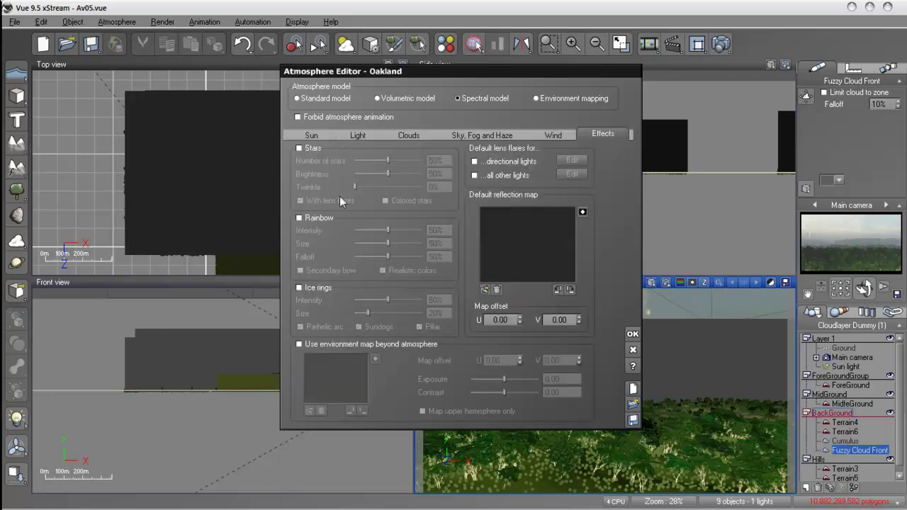
left_click(298, 287)
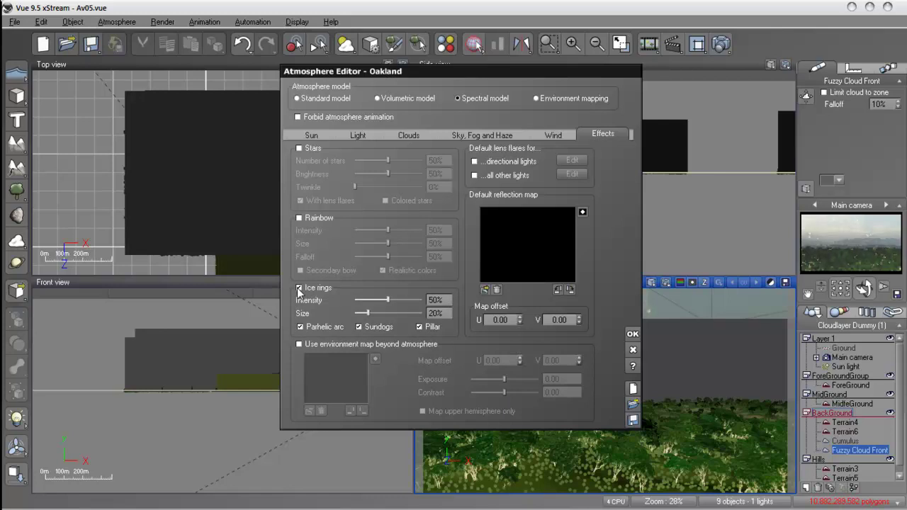
left_click(298, 288)
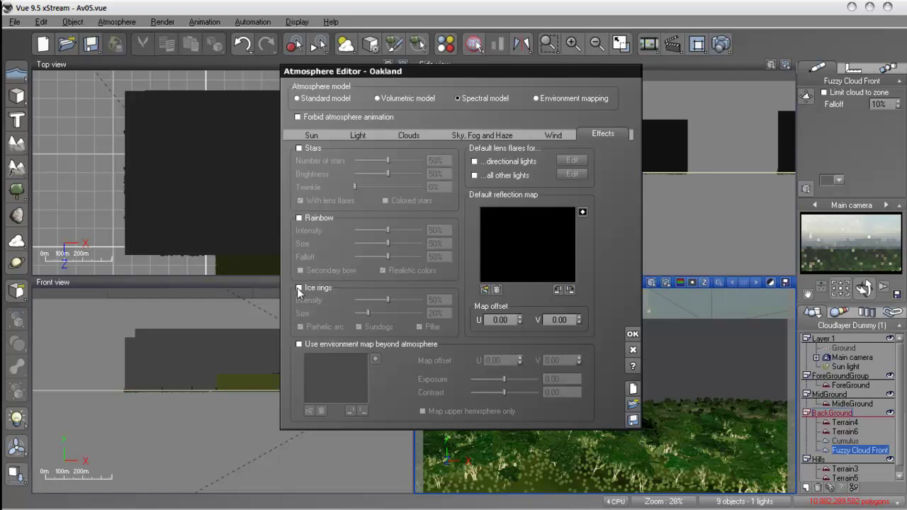
- Apply the atmosphere settings, render the main camera view and close the render display
left_click(634, 334)
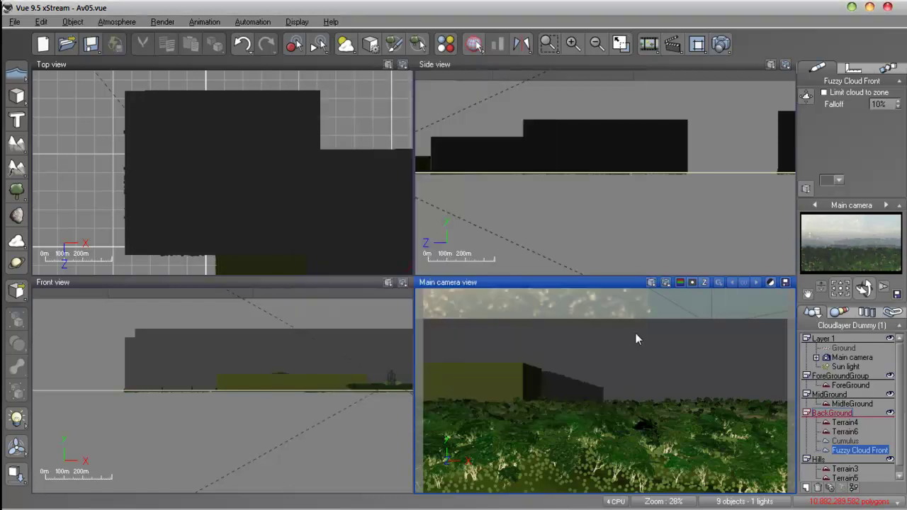
left_click(721, 44)
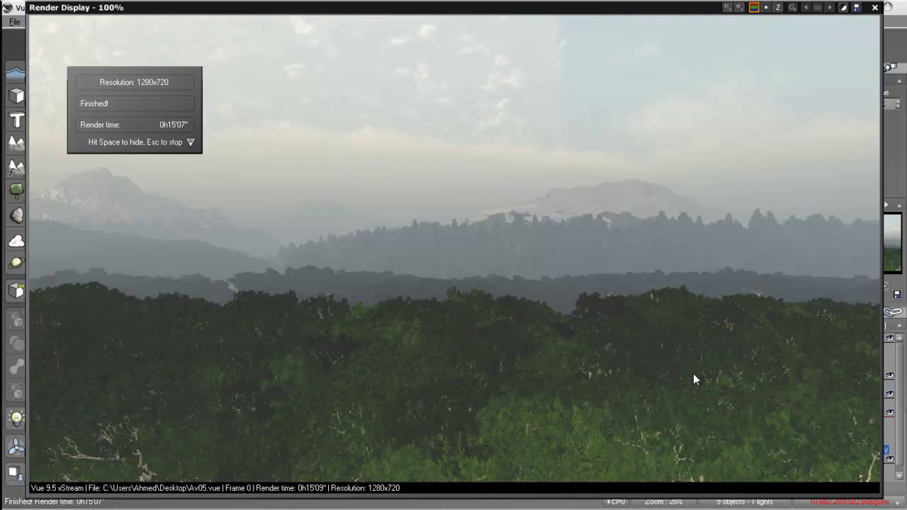
left_click(874, 7)
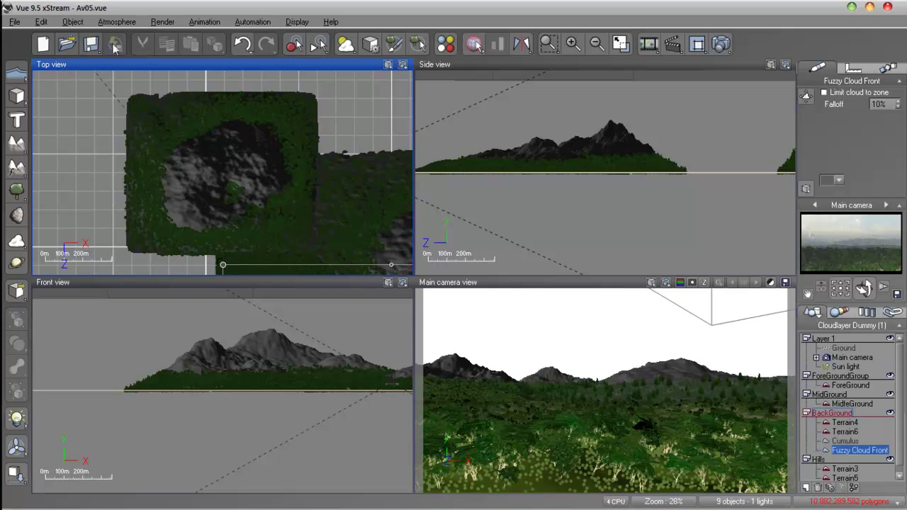
- Examine the layout of the MidleGround and ForeGround terrains in front of the camera, leaving the ForeGround terrain selected
left_click(338, 203)
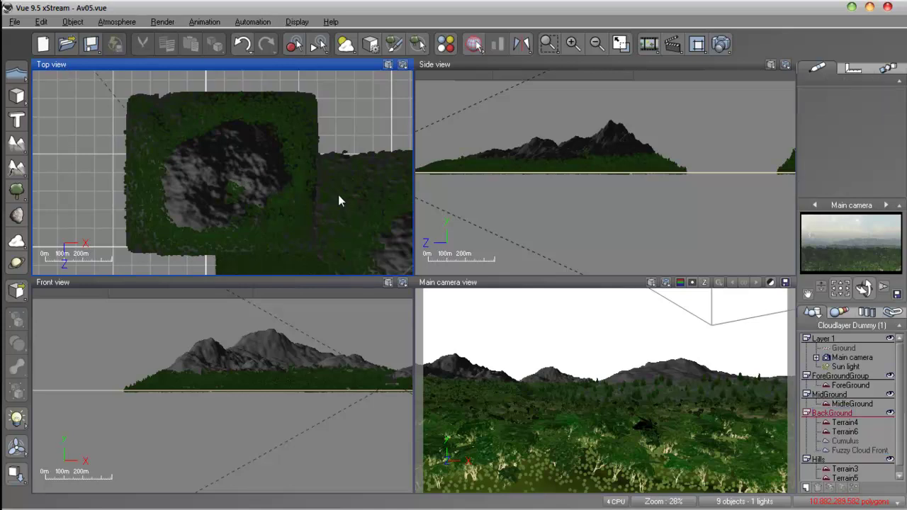
scroll(219, 154, "up", 5)
scroll(263, 154, "down", 8)
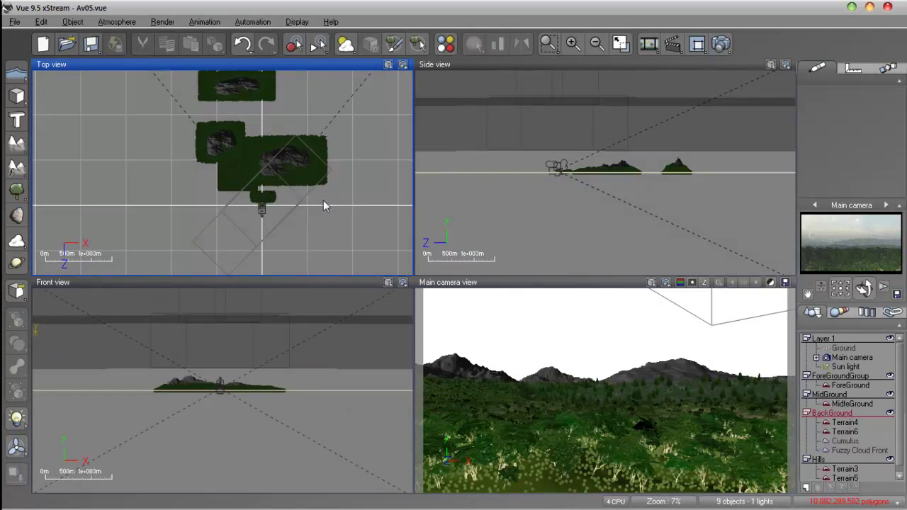
scroll(311, 207, "up", 3)
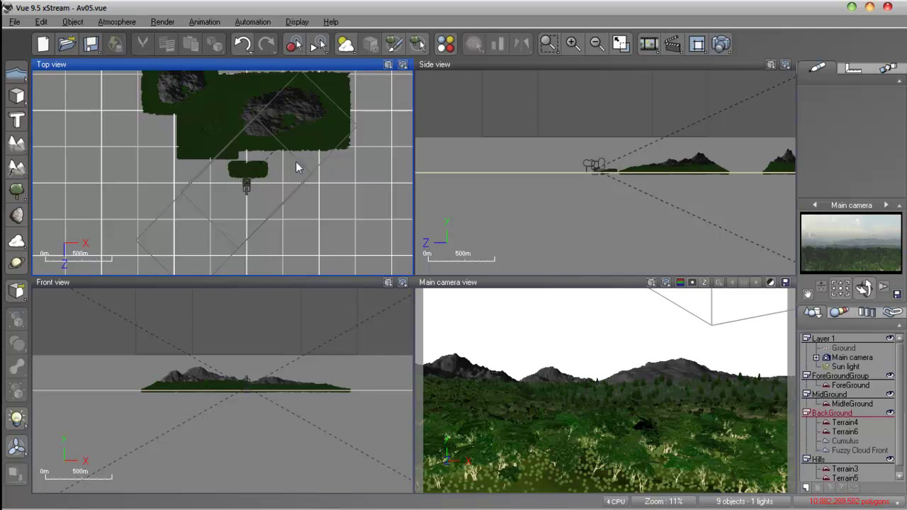
left_click(848, 405)
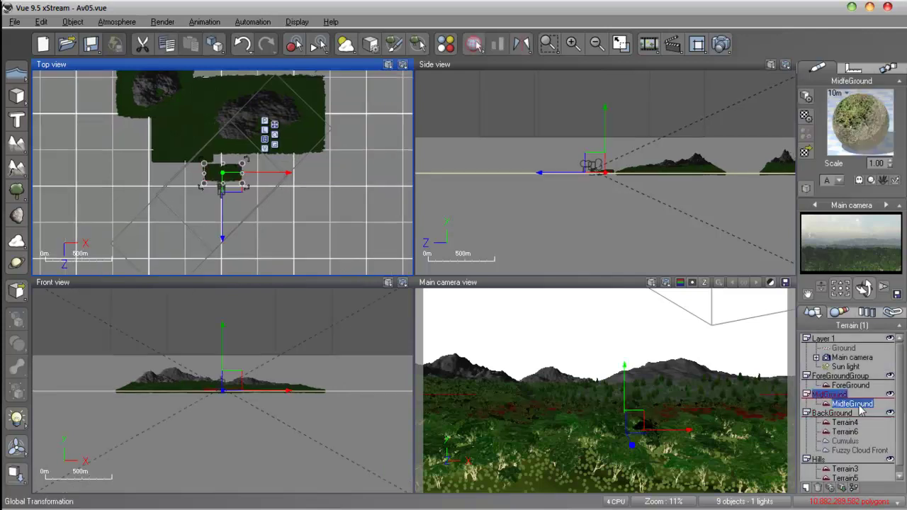
left_click(856, 385)
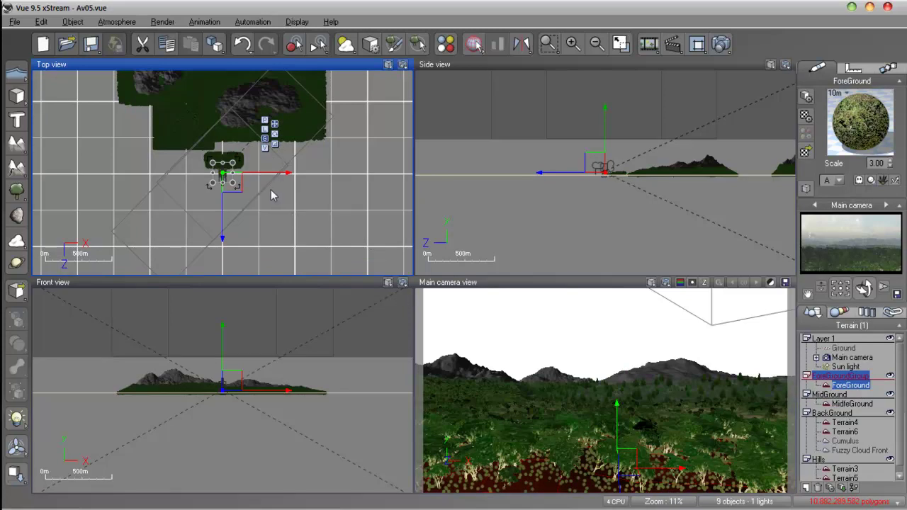
scroll(241, 183, "up", 3)
scroll(208, 118, "up", 1)
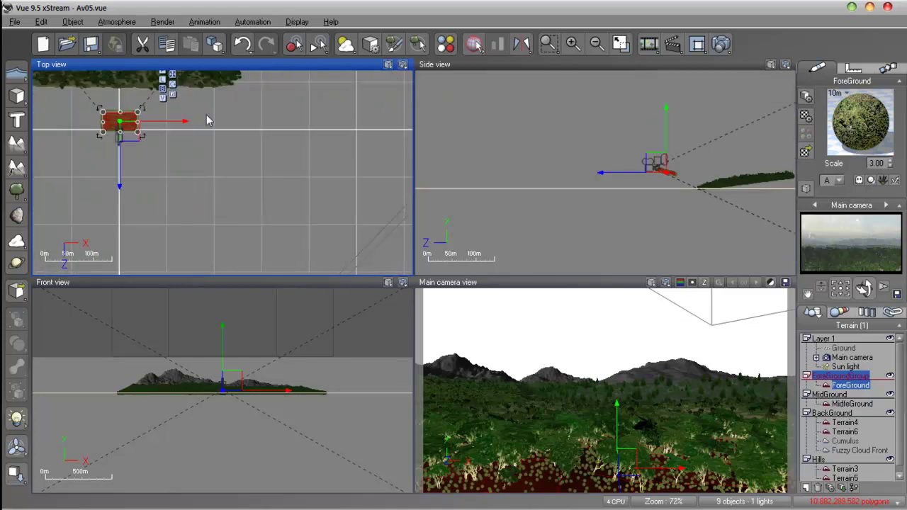
right_click_drag(203, 93, 317, 230)
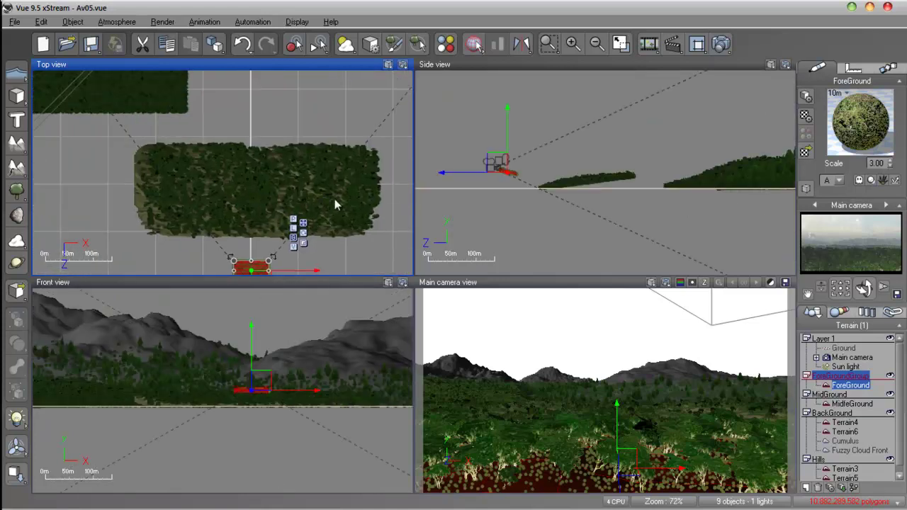
right_click_drag(328, 200, 326, 155)
scroll(311, 161, "up", 2)
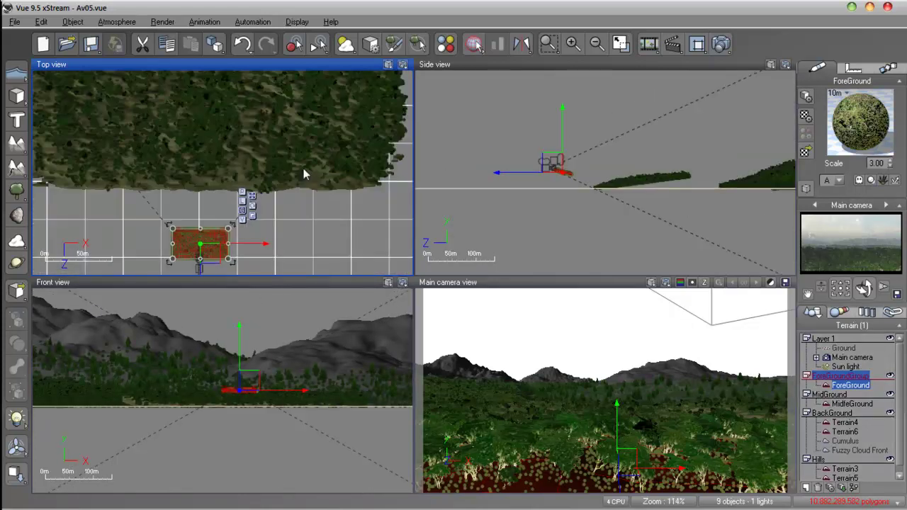
scroll(264, 160, "up", 1)
right_click_drag(264, 160, 276, 195)
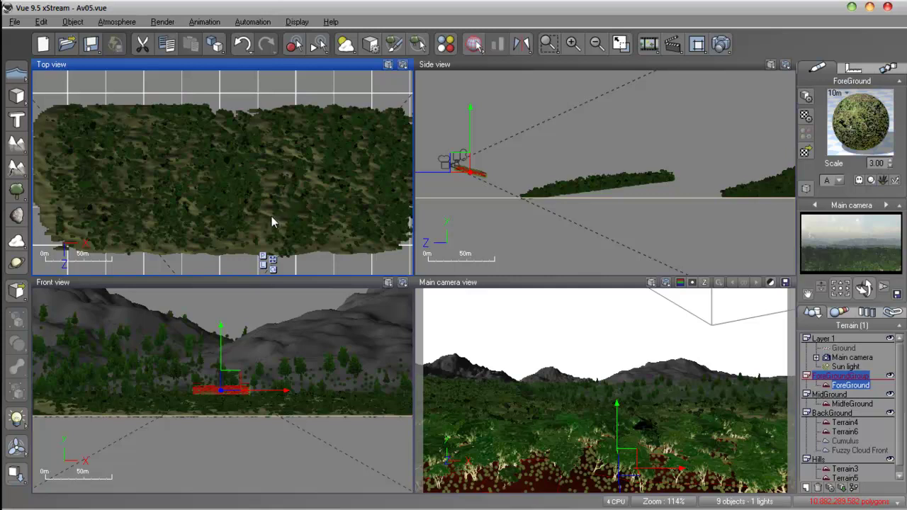
- Add a Summer Cherry Tree from the Trees plant collection to the foreground group
left_click(17, 191)
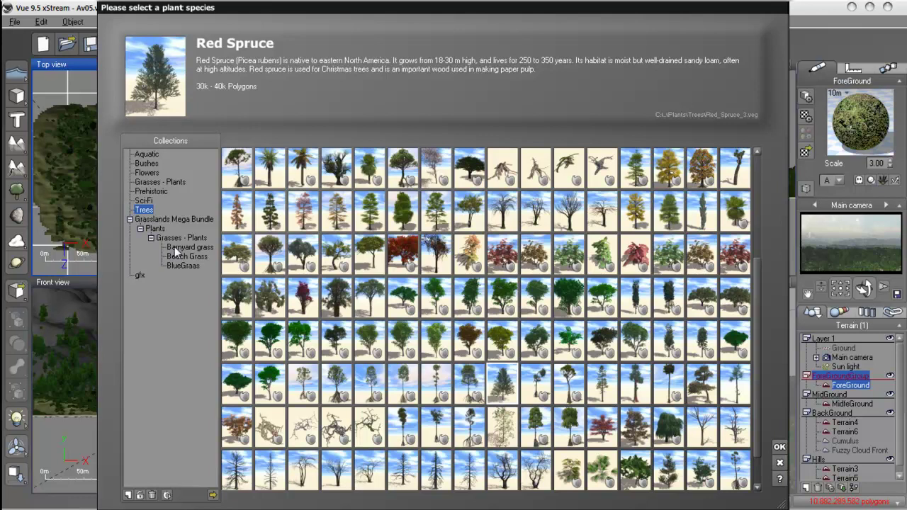
left_click(139, 275)
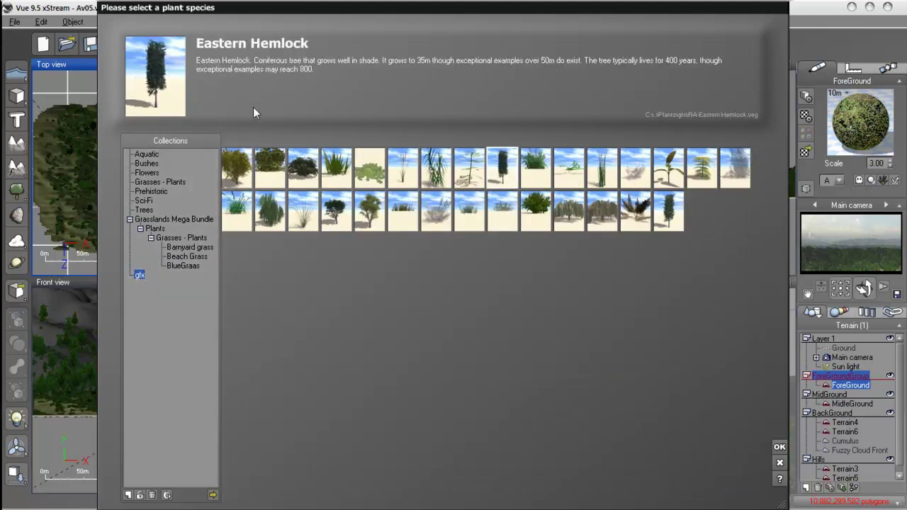
left_click(333, 204)
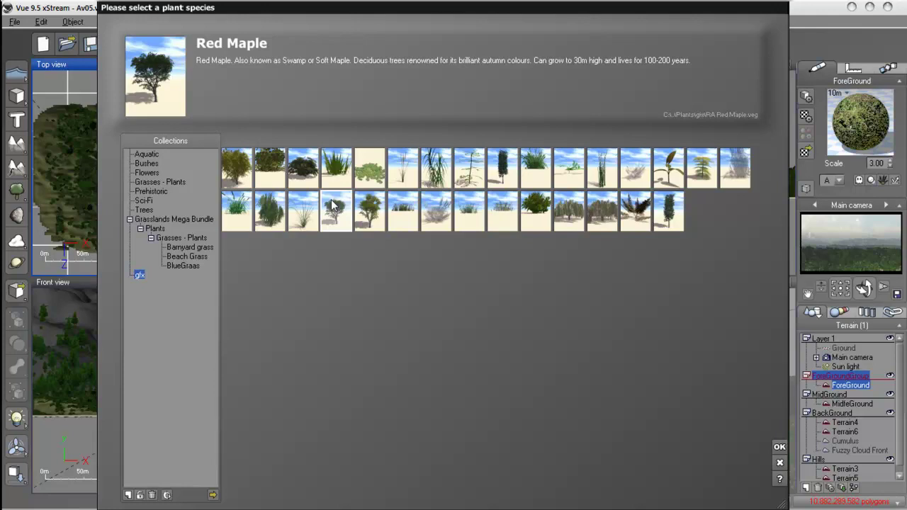
left_click(379, 223)
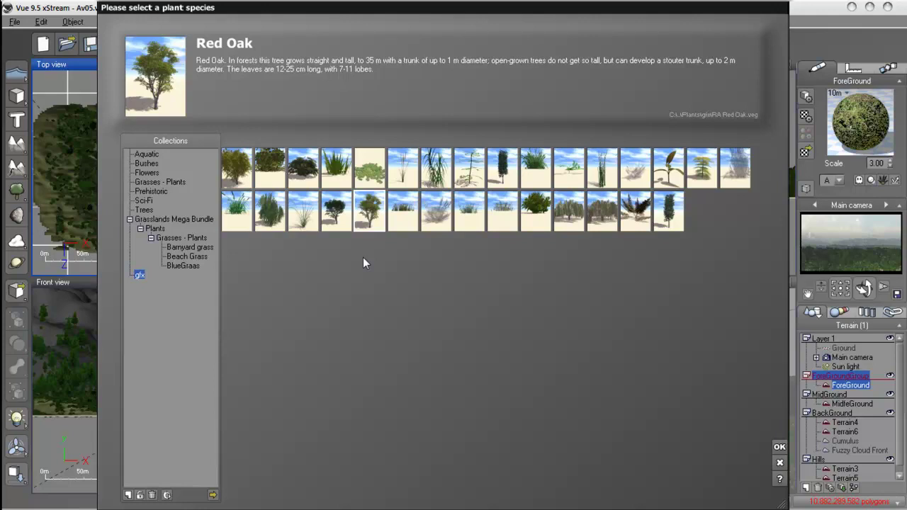
left_click(165, 183)
left_click(144, 210)
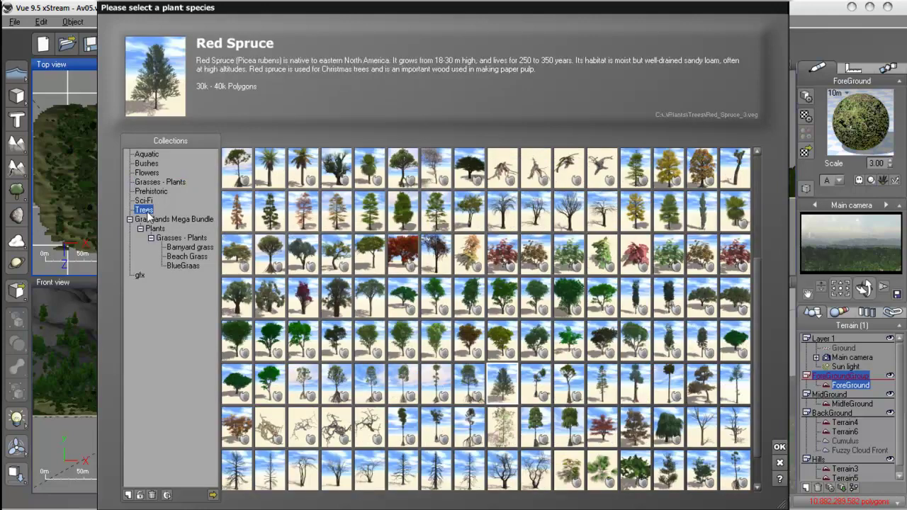
scroll(755, 190, "up", 4)
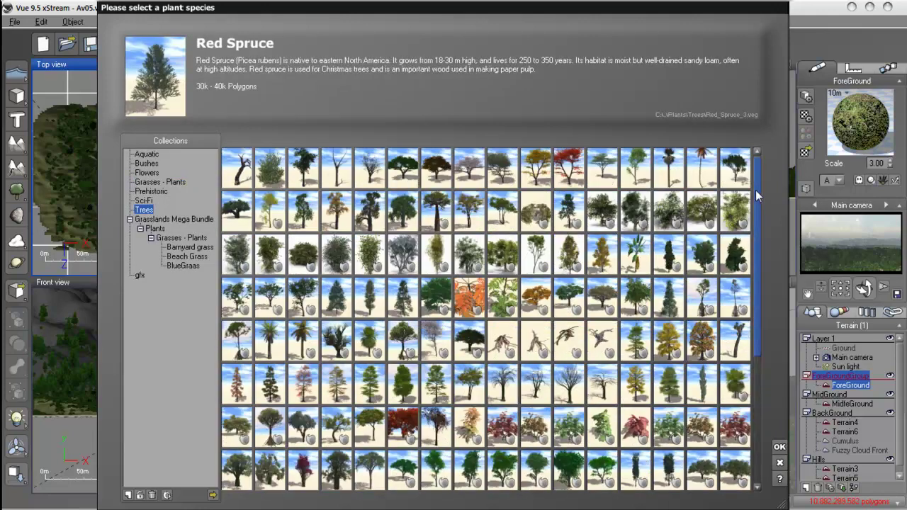
left_click(402, 168)
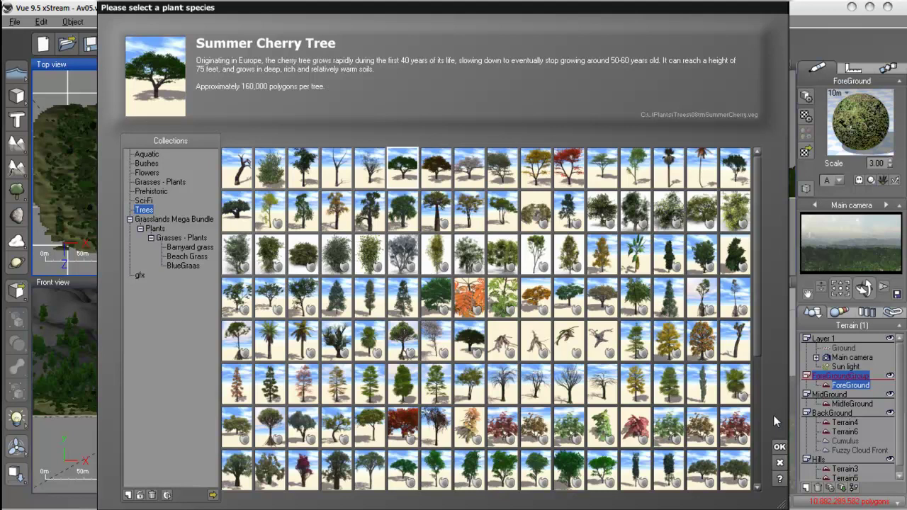
left_click(779, 448)
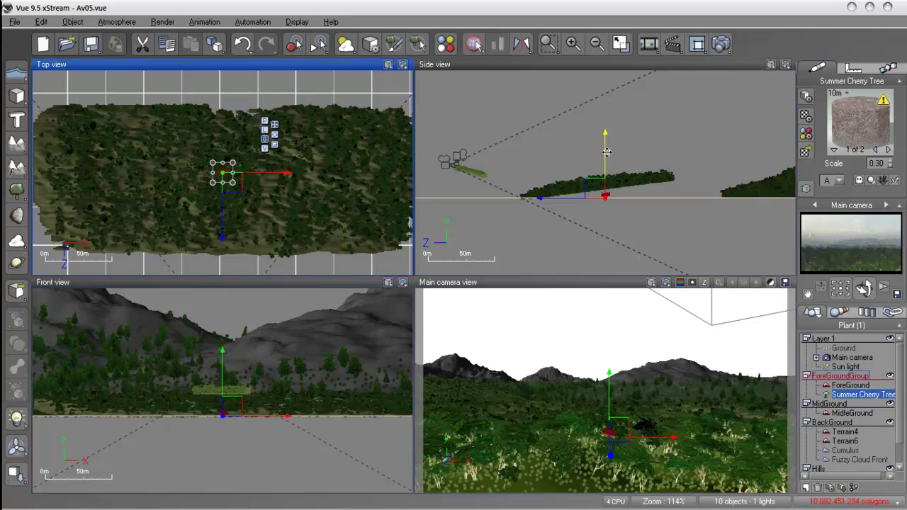
- Enlarge the Summer Cherry Tree and set its height so it stands on the middle-ground terrain, checking it in the camera preview
left_click_drag(608, 151, 607, 132)
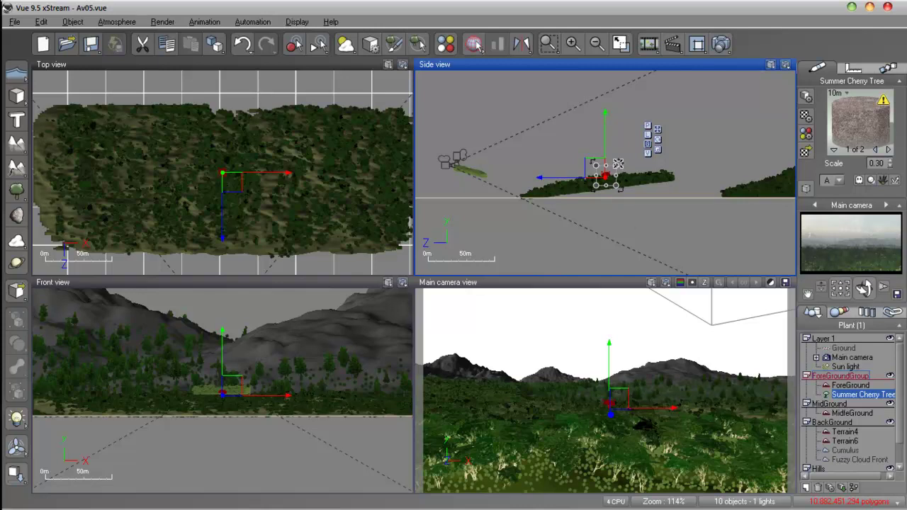
left_click_drag(623, 159, 669, 138)
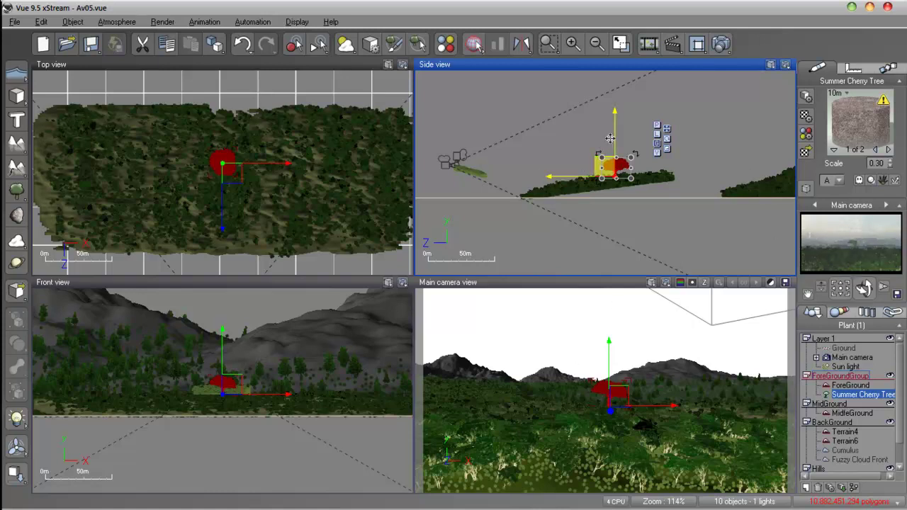
left_click_drag(615, 138, 615, 145)
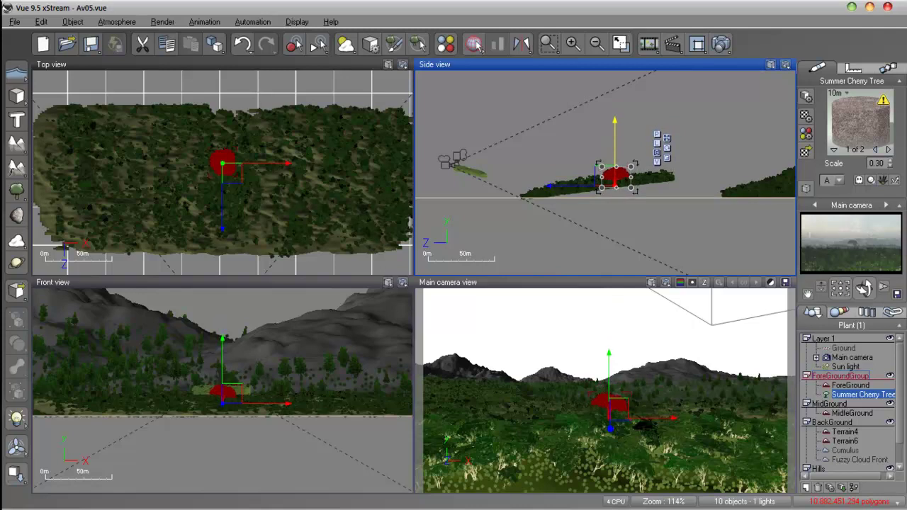
left_click(865, 287)
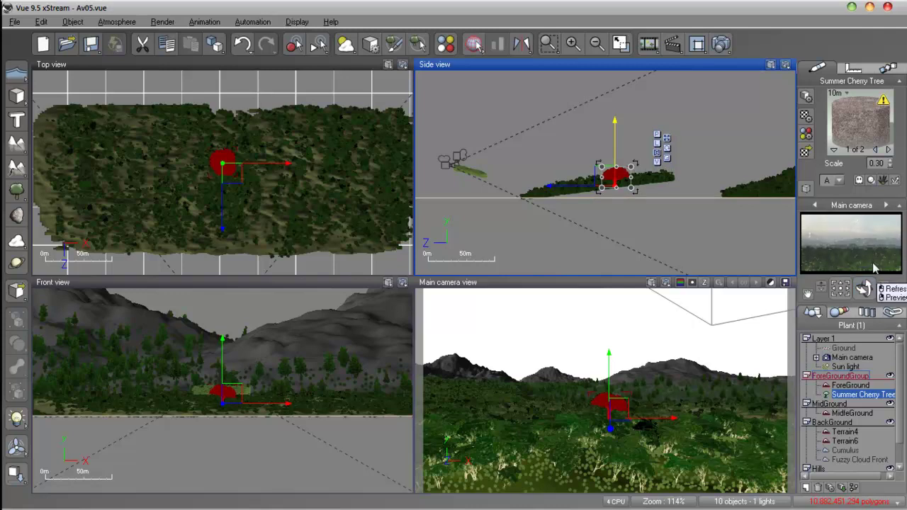
left_click_drag(631, 166, 671, 161)
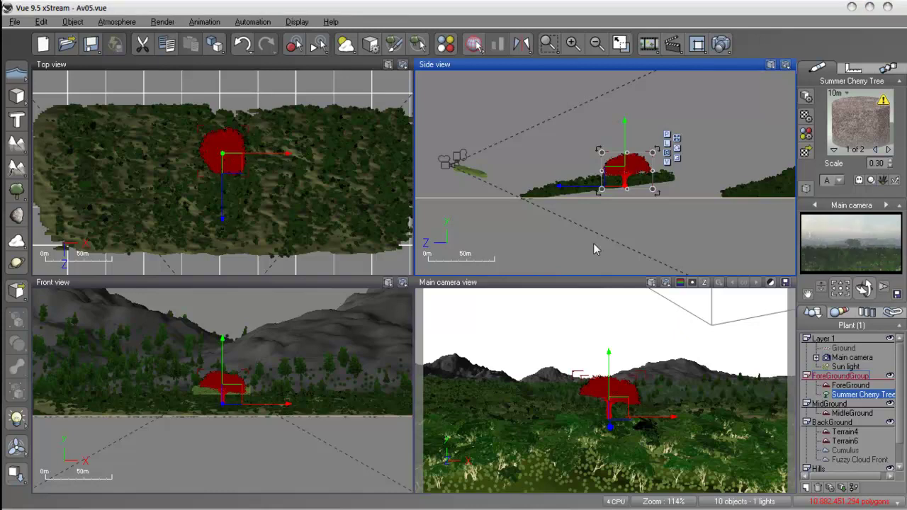
- Open the Summer Cherry Tree in the Plant Editor and replace its bark with the Rought Tree Barck Natural material from the Trees collection
key("ctrl+e")
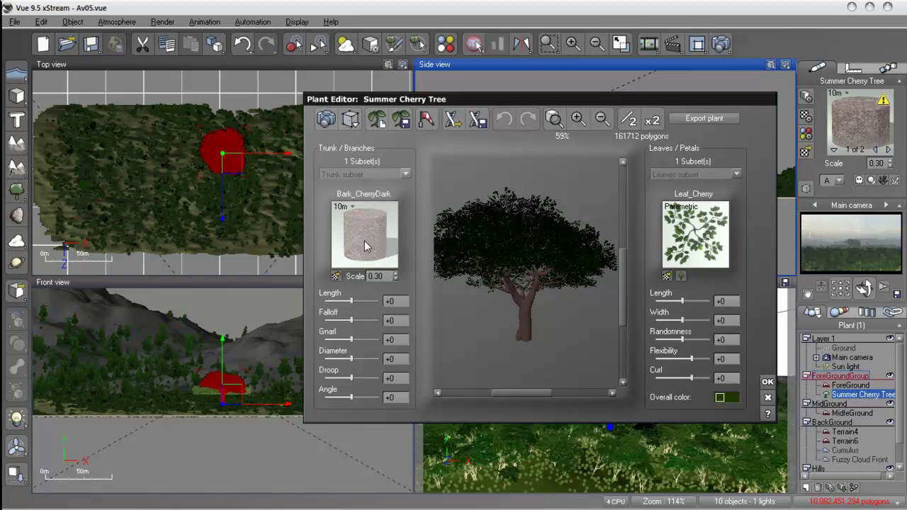
left_click(336, 276)
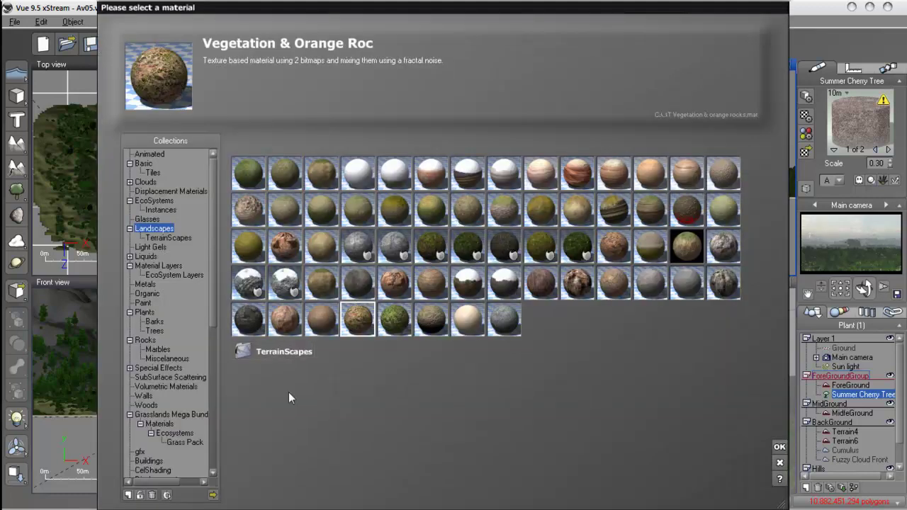
left_click_drag(217, 314, 204, 451)
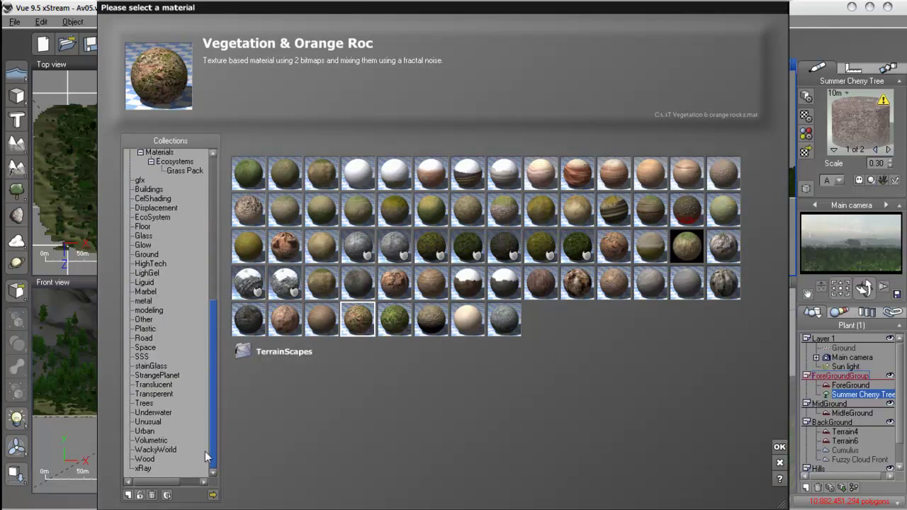
left_click(146, 403)
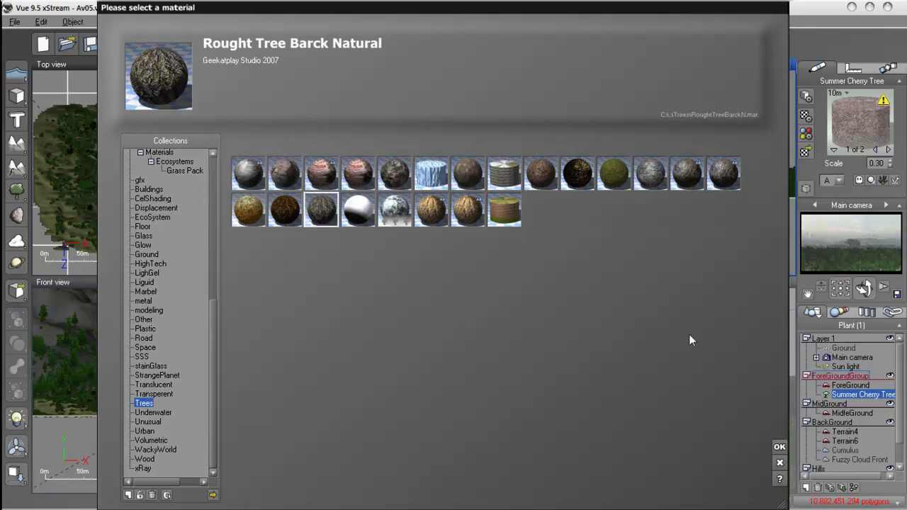
left_click(779, 447)
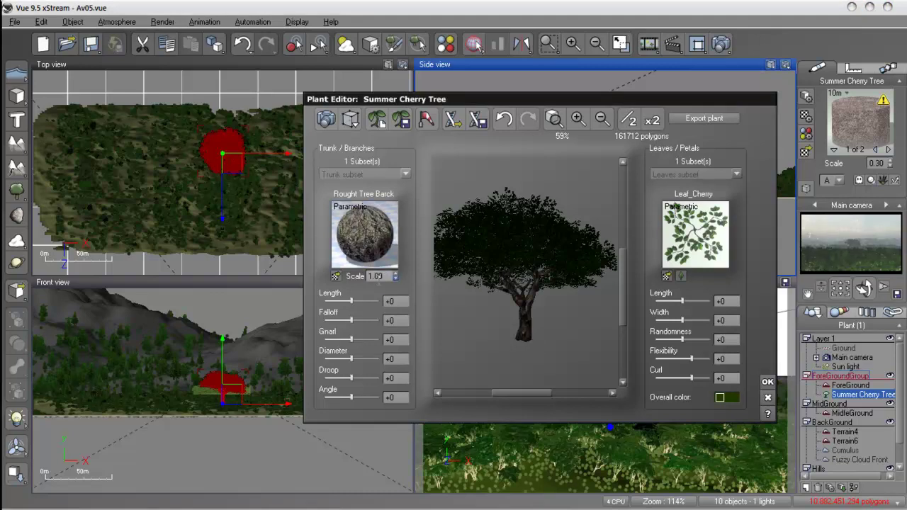
- Set the scale of the tree's new bark material to 0.3
double_click(379, 276)
type("0.3")
double_click(393, 320)
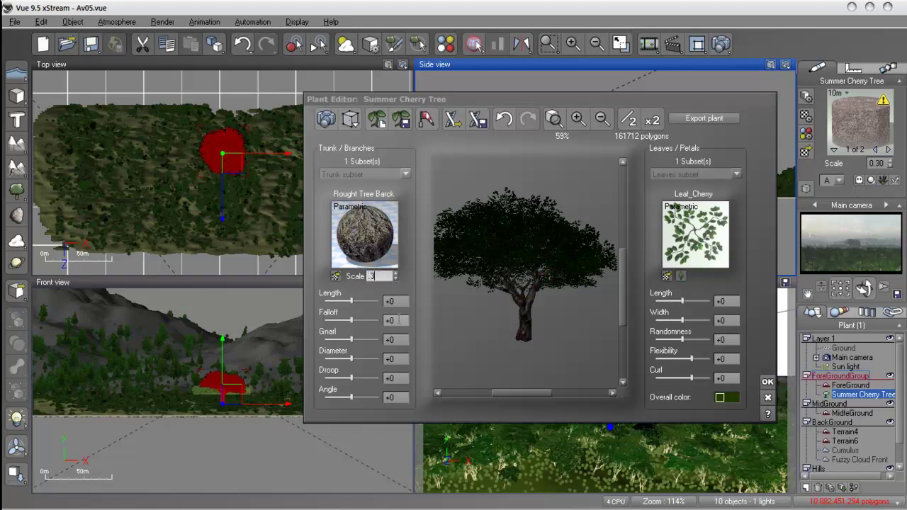
left_click(543, 330)
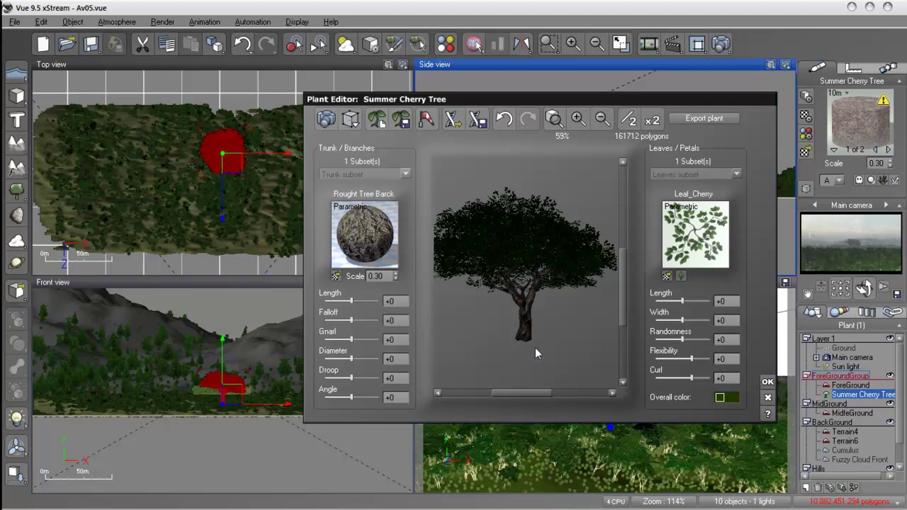
- Set the trunk and branch parameters to Length +2, Falloff +22, Gnarl +17 and Droop +5
left_click_drag(350, 301, 355, 300)
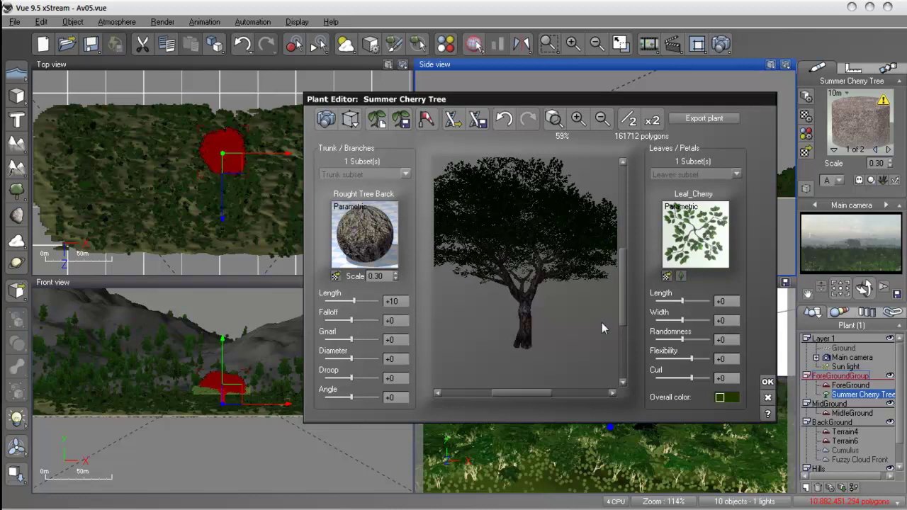
left_click_drag(354, 301, 353, 301)
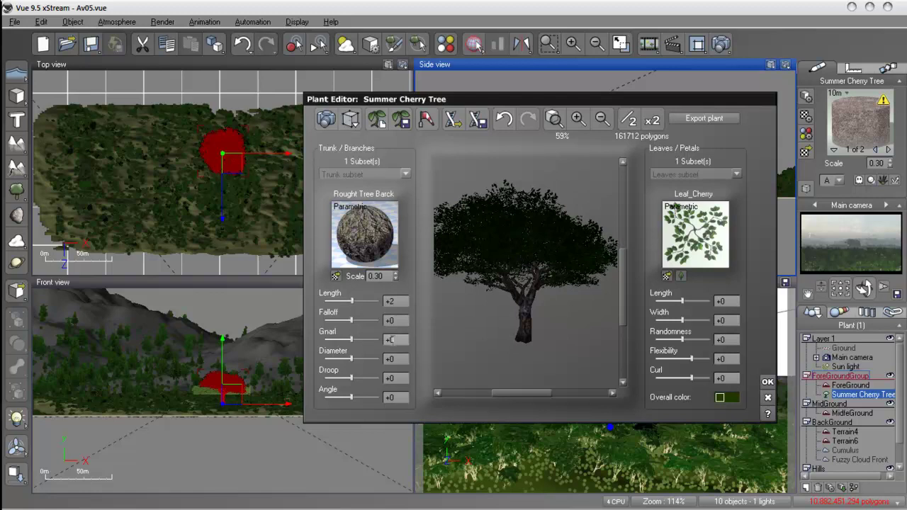
left_click_drag(350, 321, 360, 322)
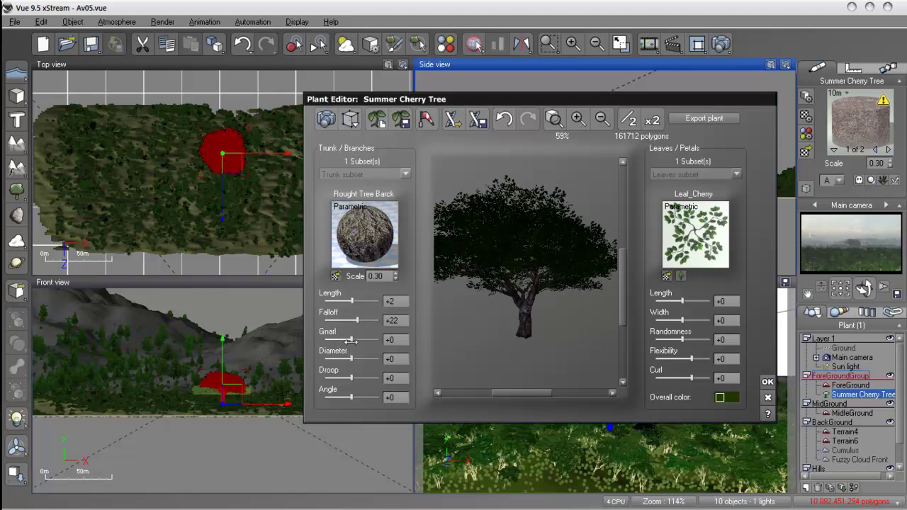
left_click_drag(352, 341, 355, 342)
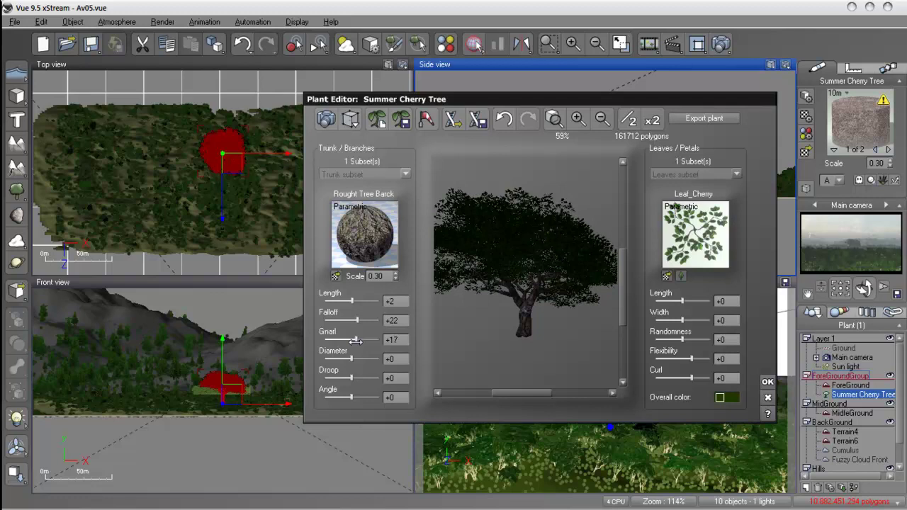
left_click_drag(351, 378, 354, 380)
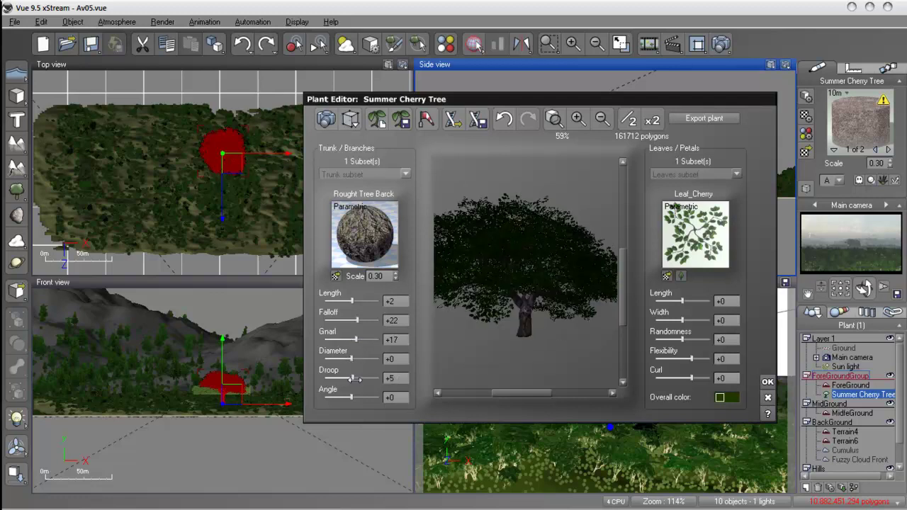
- Set the leaves to Length +5, Width +5, Randomness +15 and Flexibility +33, and apply the plant edits
left_click_drag(681, 303, 698, 359)
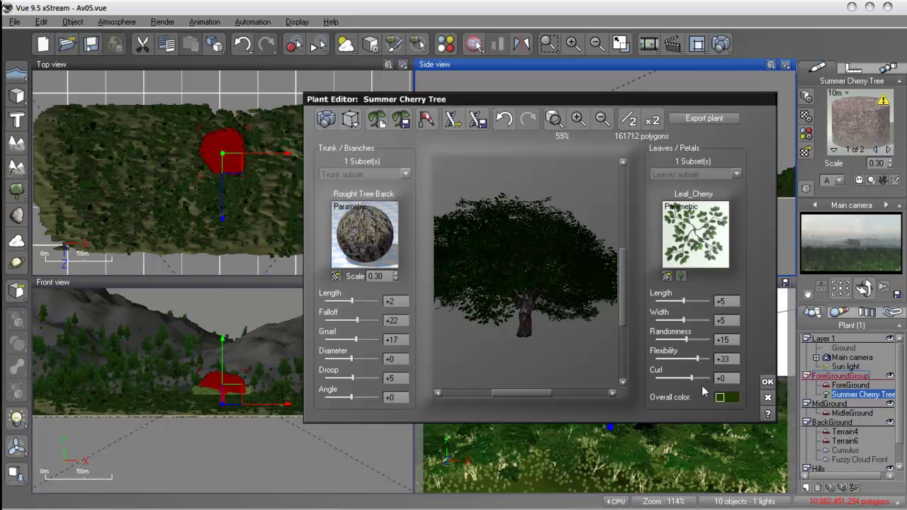
left_click(768, 381)
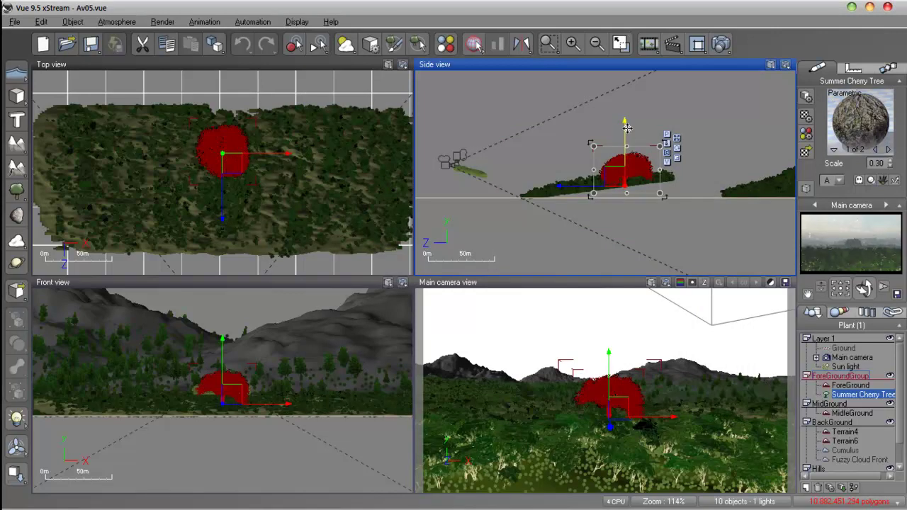
- Lower the Summer Cherry Tree slightly on the middle-ground terrain and rotate it in place
left_click_drag(626, 142, 625, 144)
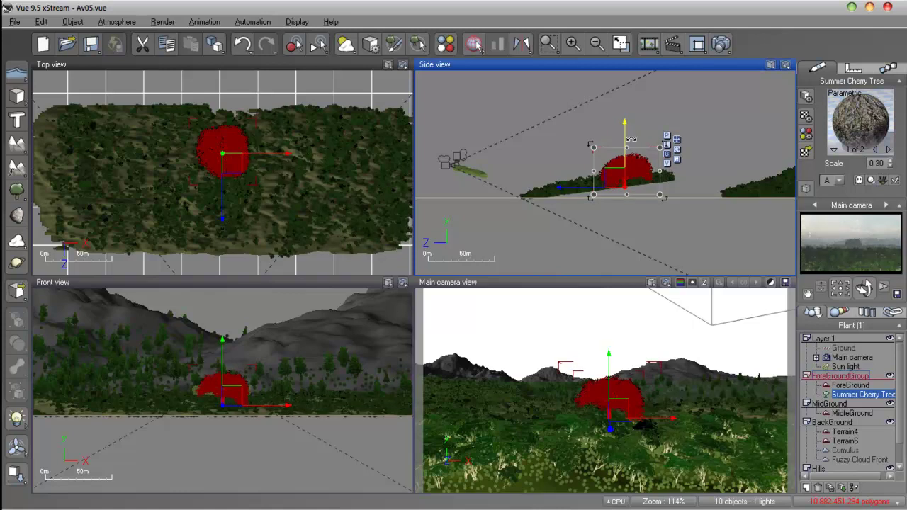
left_click(677, 150)
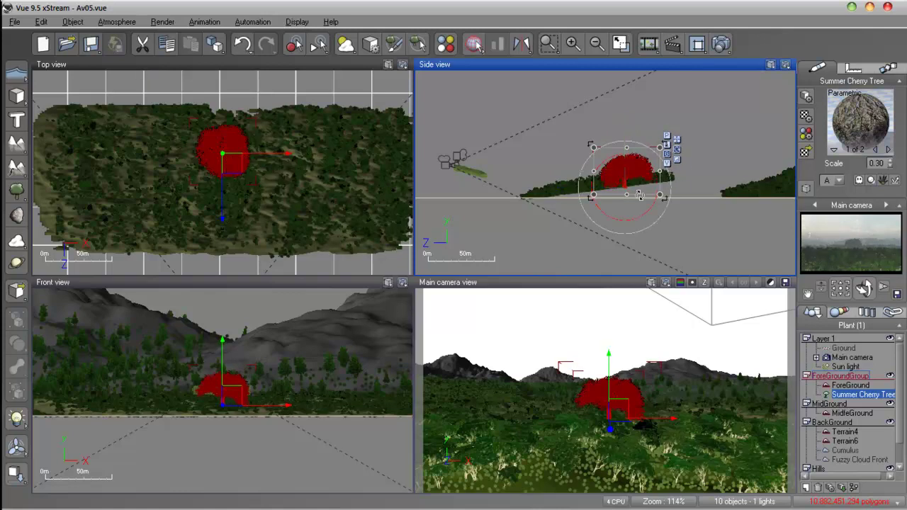
left_click_drag(617, 193, 656, 198)
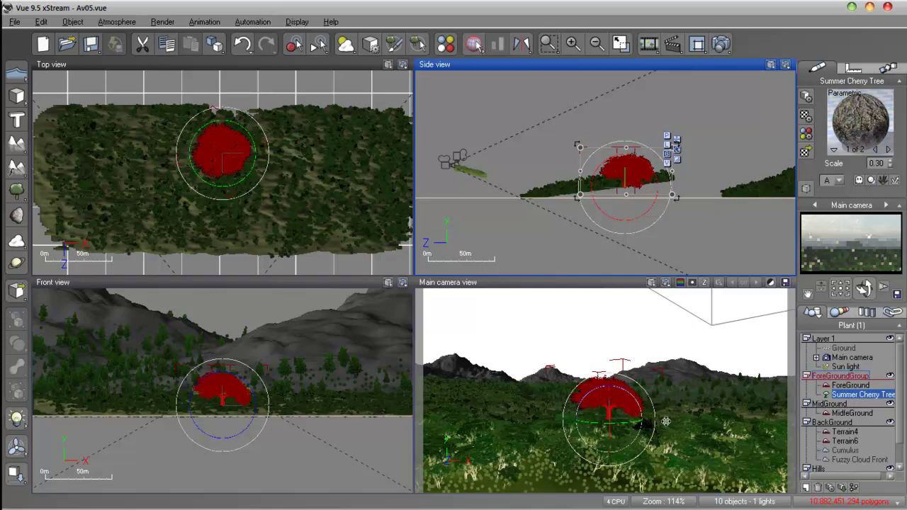
- Render the main camera view to check the reshaped tree and accept the post render options
left_click(664, 283)
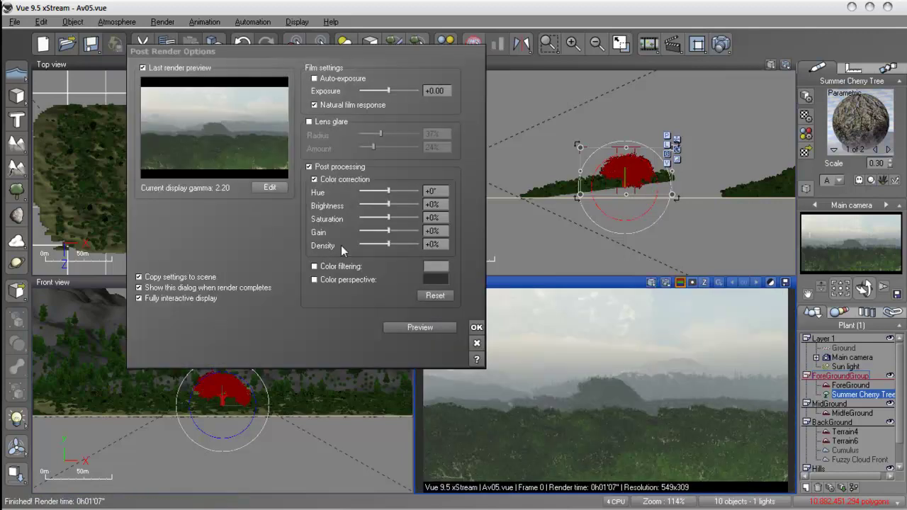
left_click(475, 328)
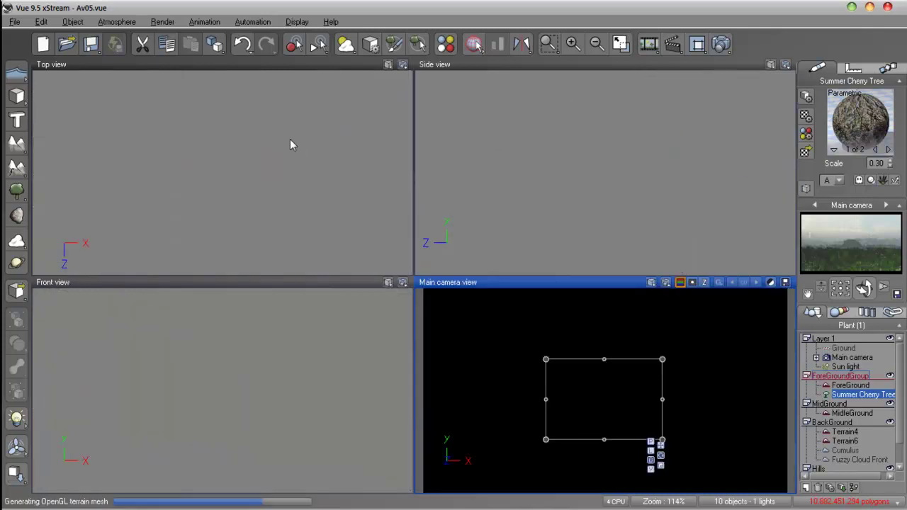
- Examine the ForeGround terrain in front of the camera up close in the top view
left_click(275, 108)
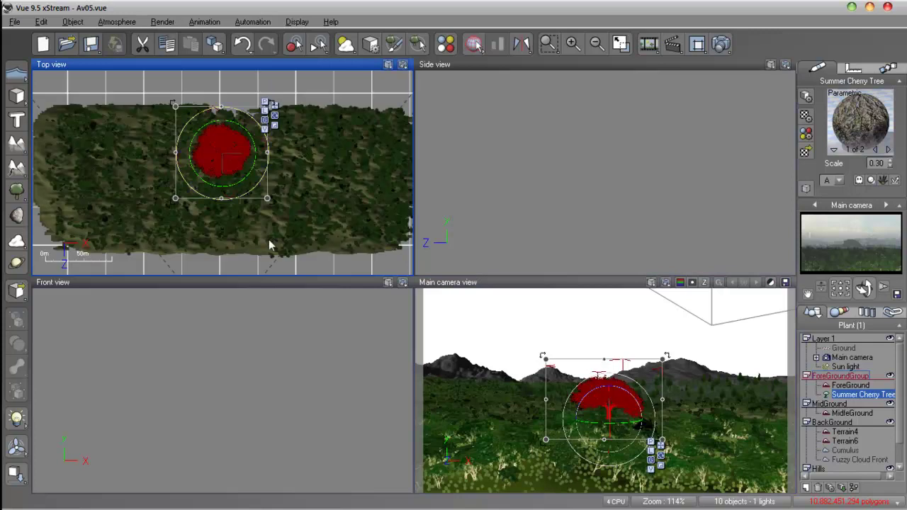
right_click_drag(275, 216, 227, 112)
scroll(307, 231, "up", 5)
right_click_drag(307, 231, 333, 276)
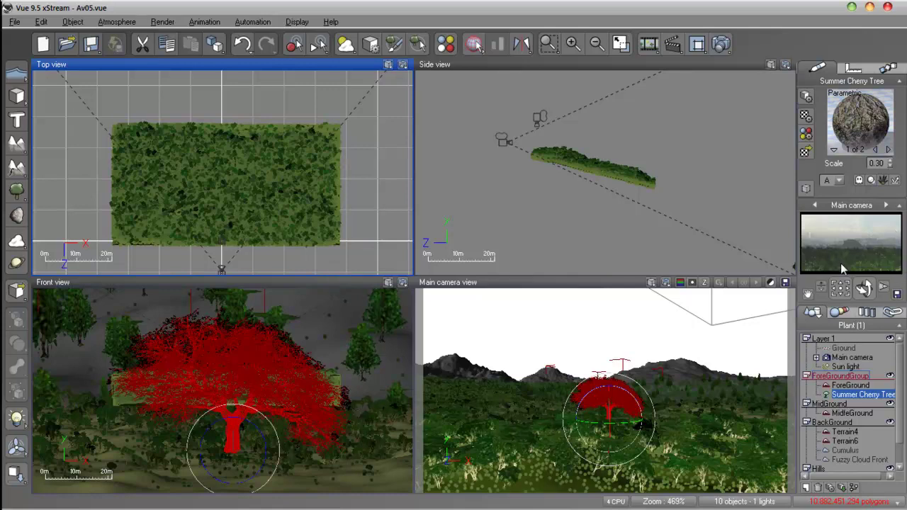
scroll(316, 201, "up", 5)
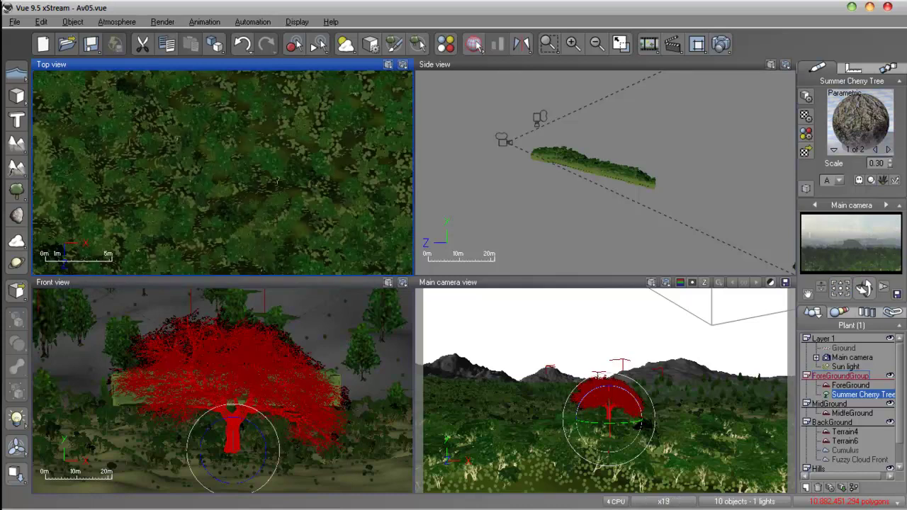
scroll(316, 201, "down", 5)
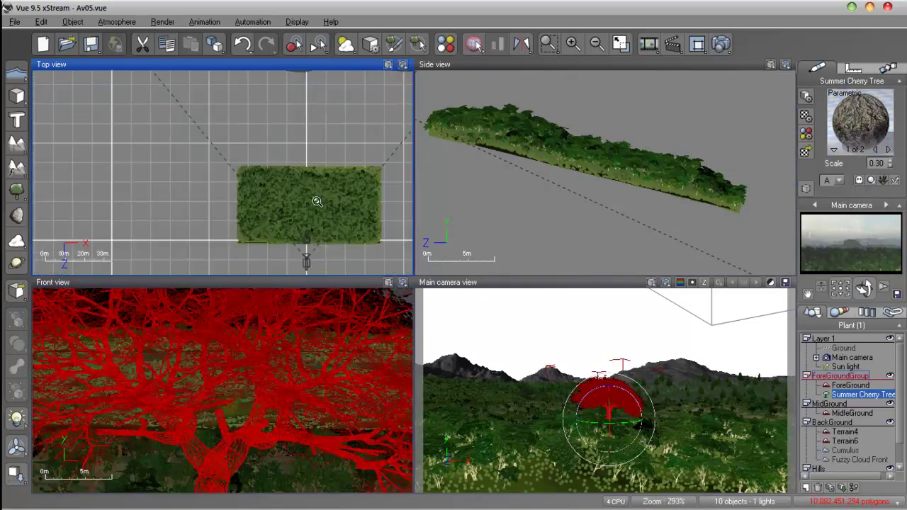
scroll(285, 196, "up", 2)
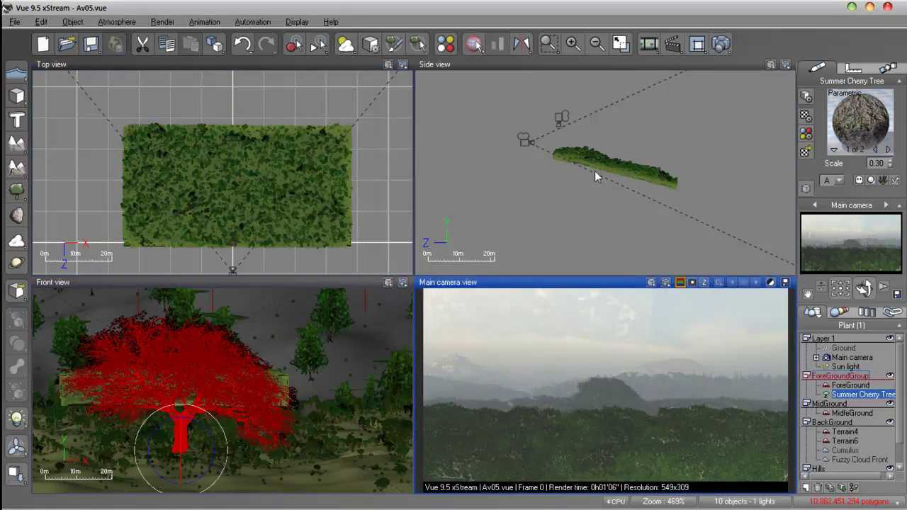
- Add a second Summer Cherry Tree to the foreground group and delete it again
left_click(16, 197)
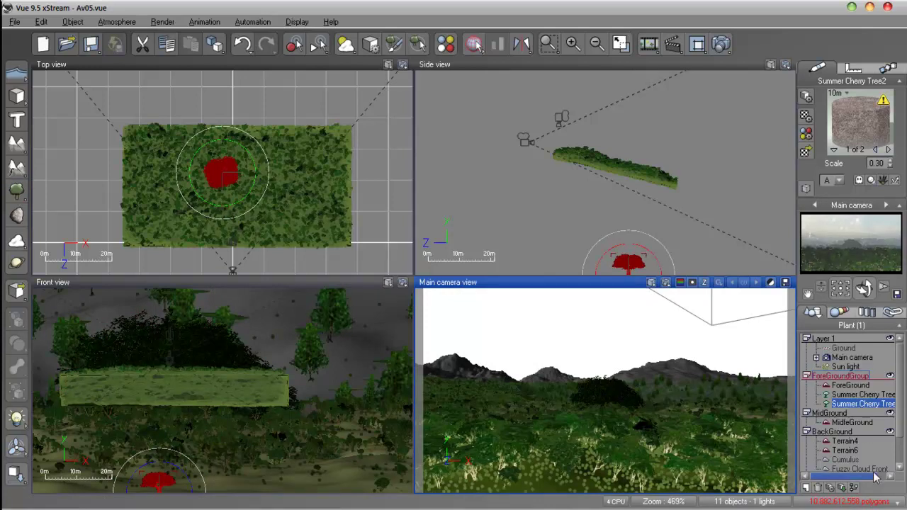
left_click(817, 488)
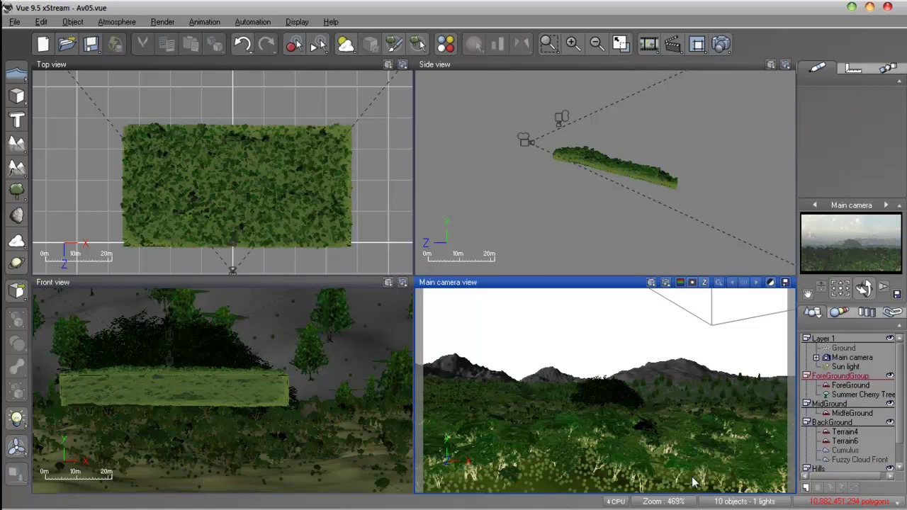
- Browse the Trees plant collection and add a Winter Pear Tree to the foreground group
left_click(15, 189)
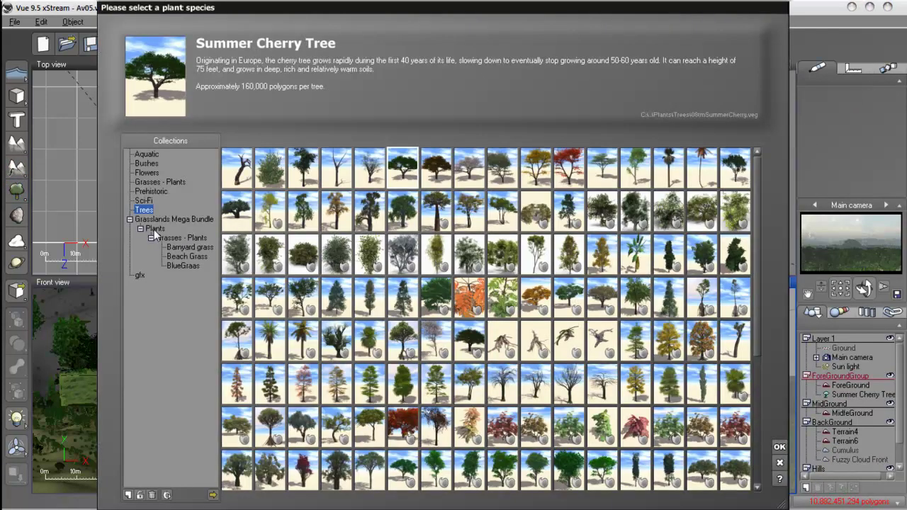
left_click(375, 181)
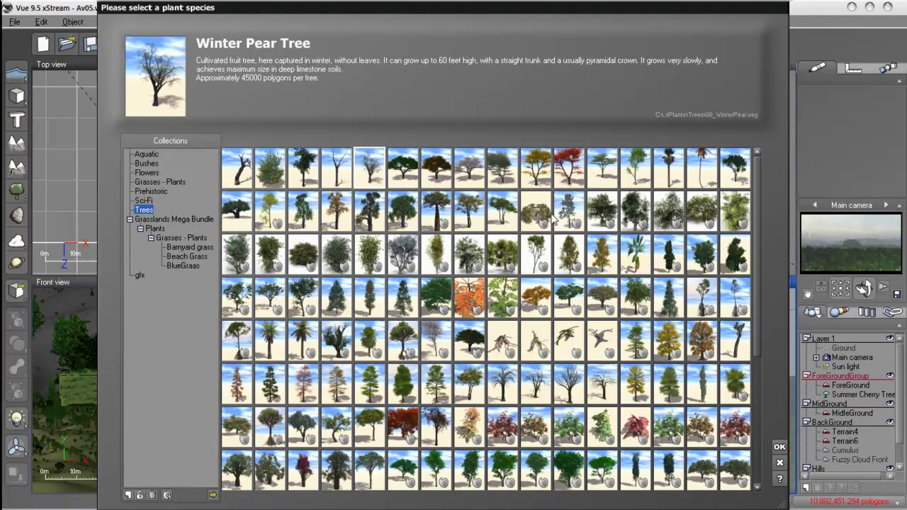
left_click(506, 212)
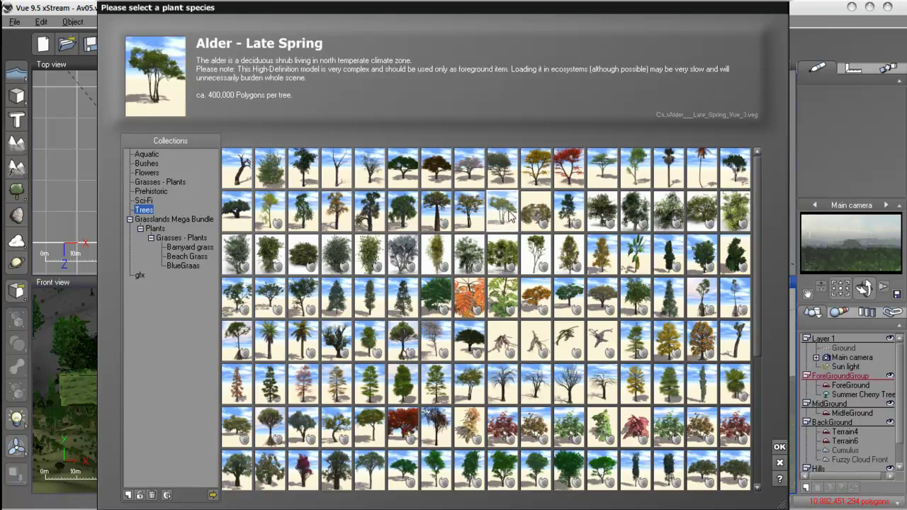
left_click(374, 182)
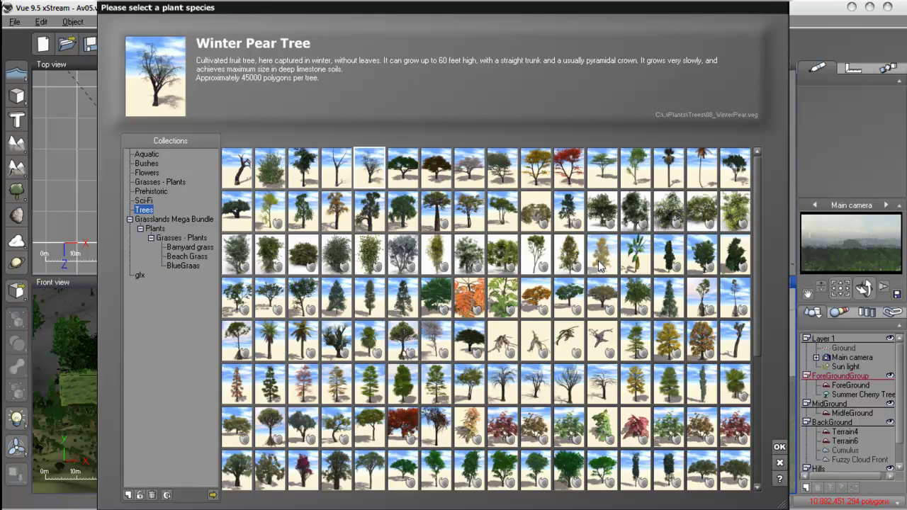
scroll(600, 265, "down", 2)
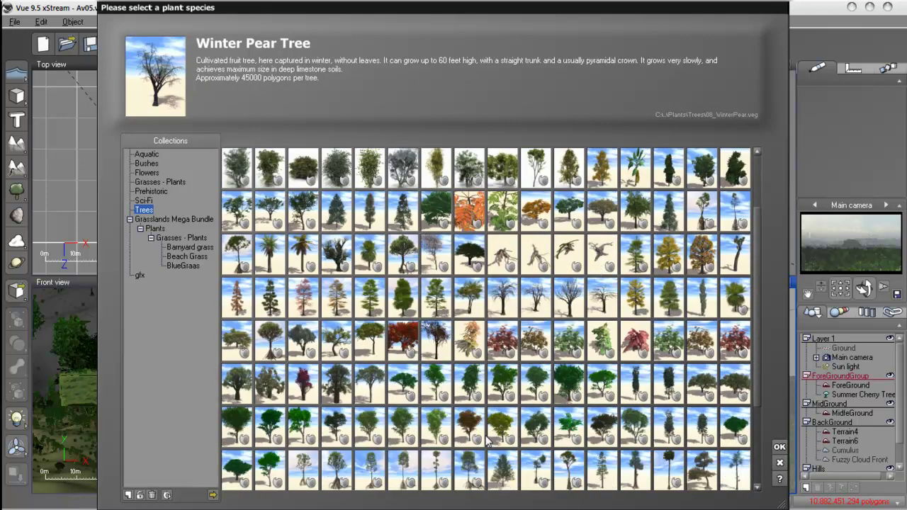
scroll(486, 441, "down", 1)
scroll(486, 441, "down", 2)
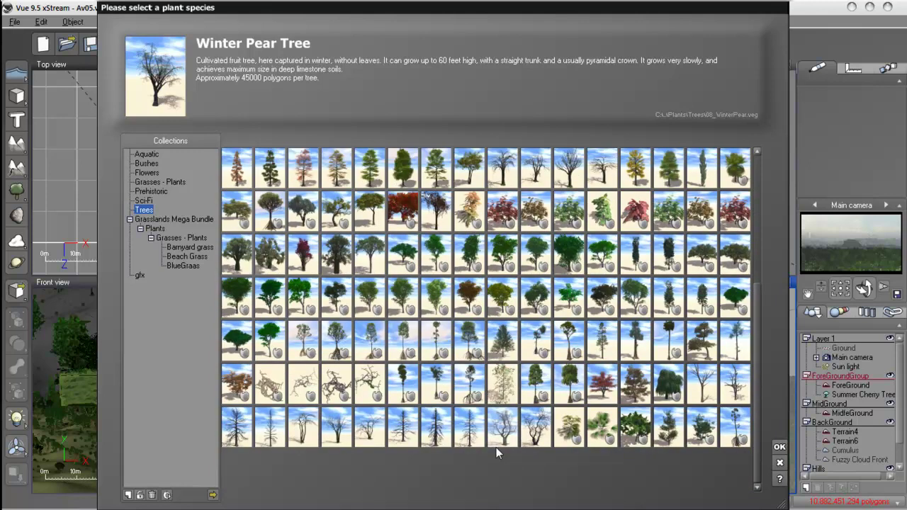
scroll(453, 383, "up", 5)
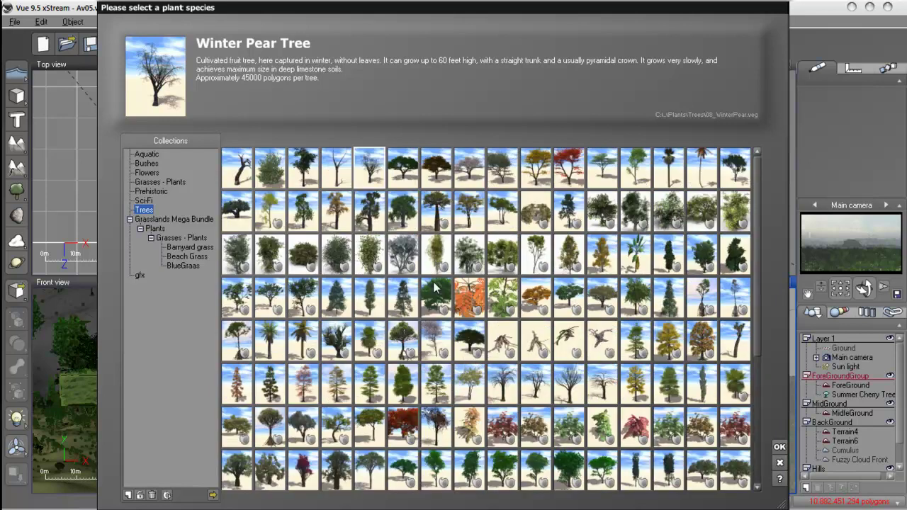
left_click(343, 183)
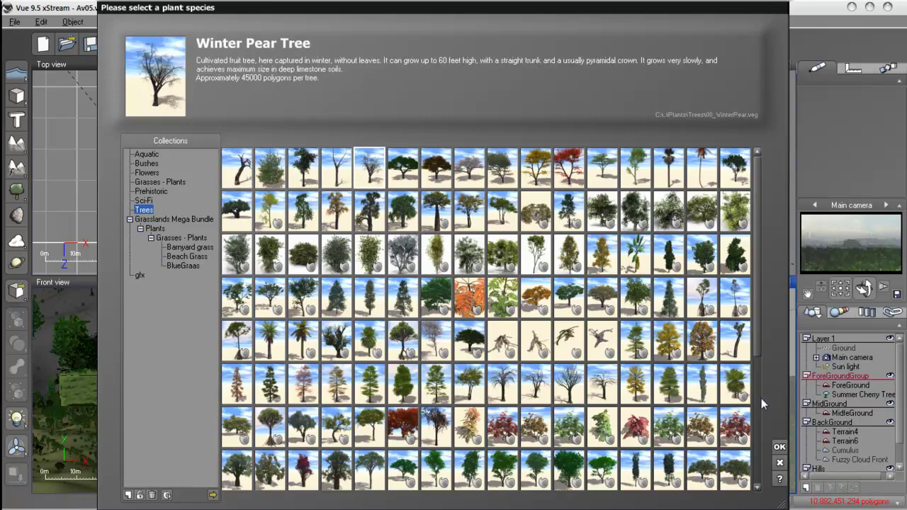
left_click(779, 447)
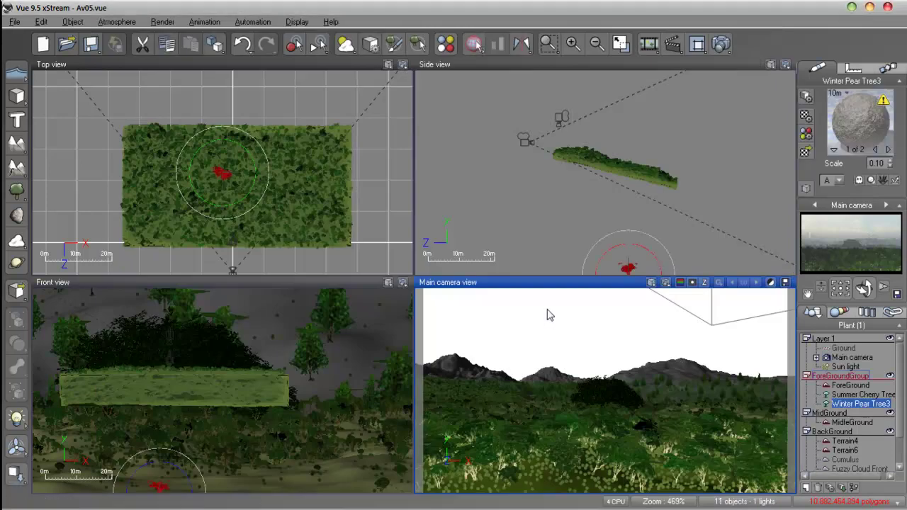
- Move the Winter Pear Tree to the edge of the ForeGround terrain nearest the camera, just beside the camera's axis
right_click_drag(295, 196, 304, 154)
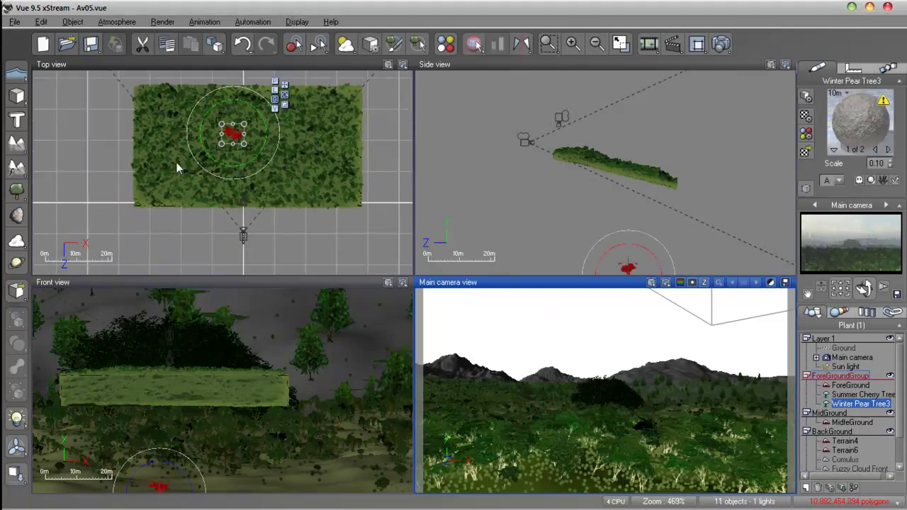
right_click_drag(283, 190, 312, 213)
scroll(313, 213, "down", 2)
scroll(313, 212, "down", 2)
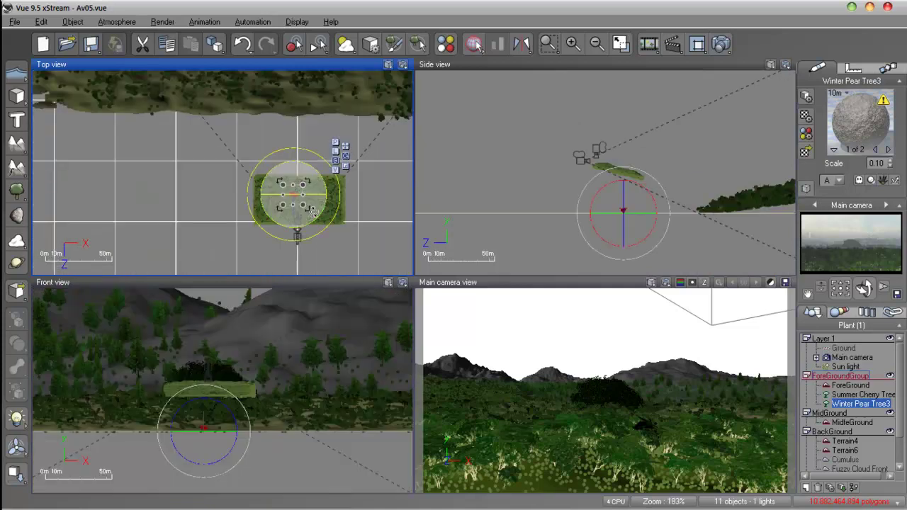
scroll(340, 183, "up", 1)
scroll(319, 186, "up", 4)
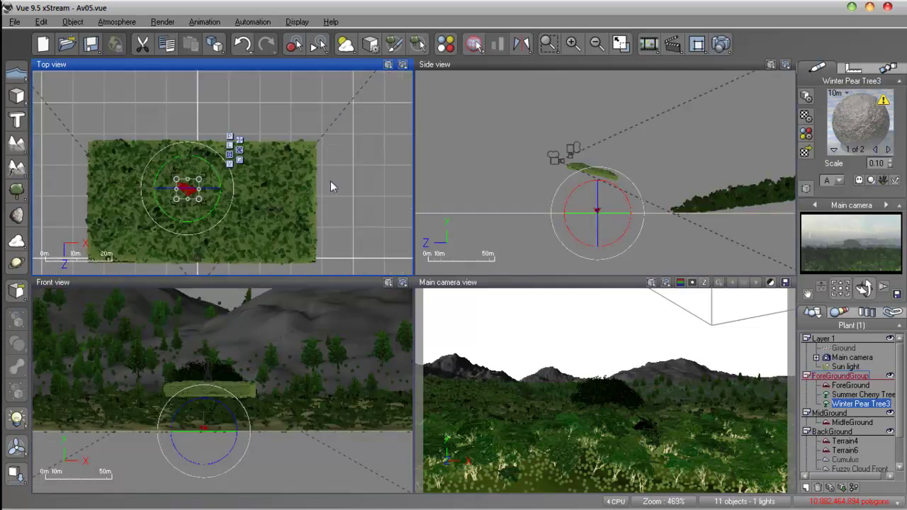
left_click(239, 141)
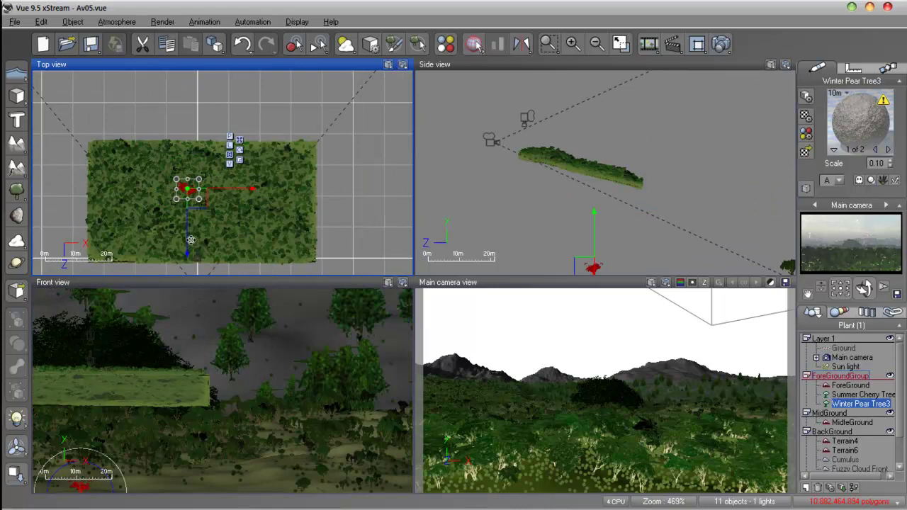
left_click_drag(188, 259, 198, 294)
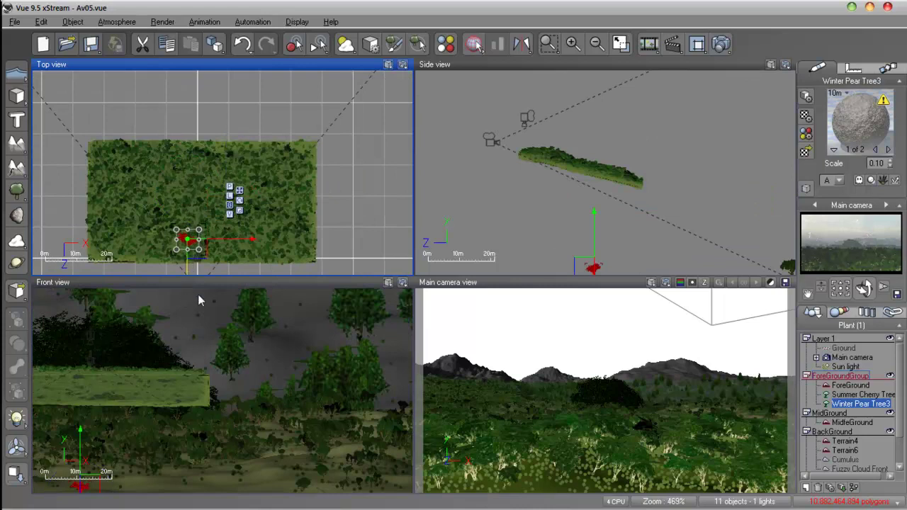
right_click_drag(268, 234, 298, 197)
left_click_drag(306, 189, 325, 190)
left_click_drag(267, 242, 266, 260)
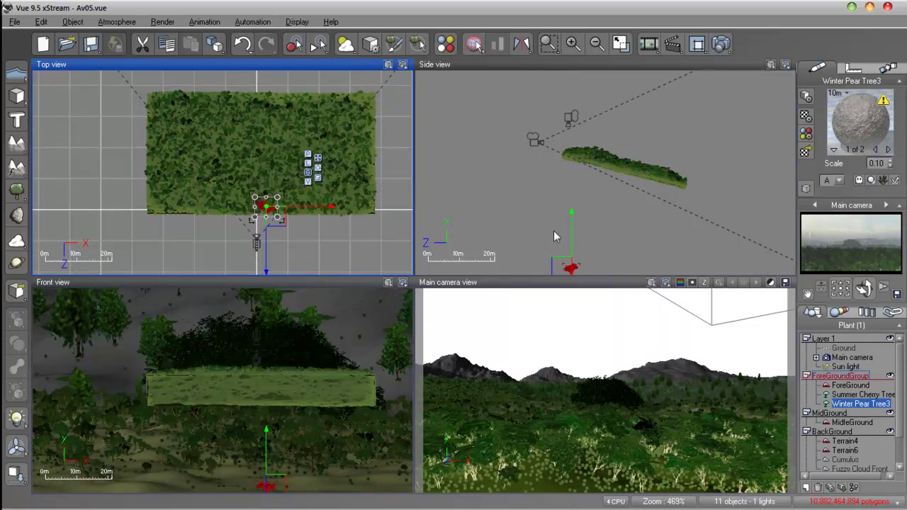
- Raise the Winter Pear Tree to camera level and shift it closer to the camera and slightly towards the right side of the shot
left_click_drag(571, 231, 577, 104)
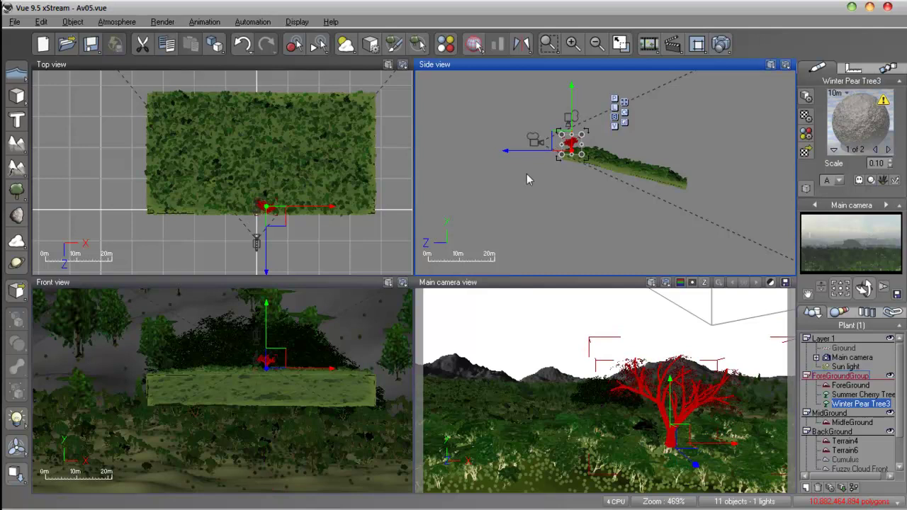
left_click_drag(527, 152, 508, 156)
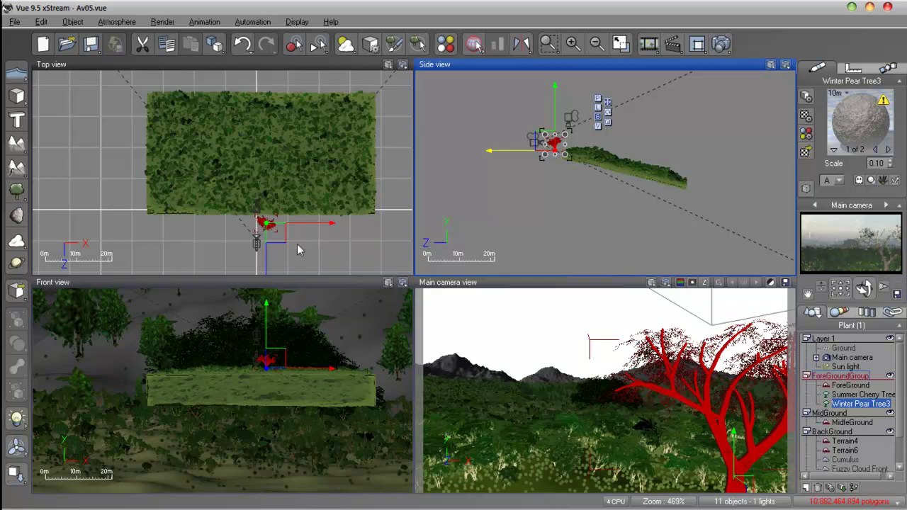
left_click_drag(310, 224, 316, 230)
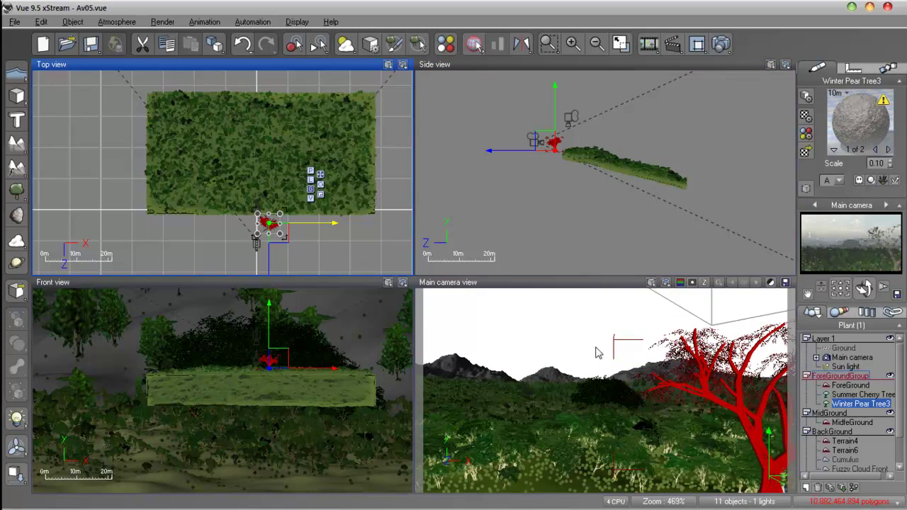
- Enlarge the Winter Pear Tree and reposition it so its branches hang into the upper right corner of the shot
left_click_drag(280, 214, 297, 207)
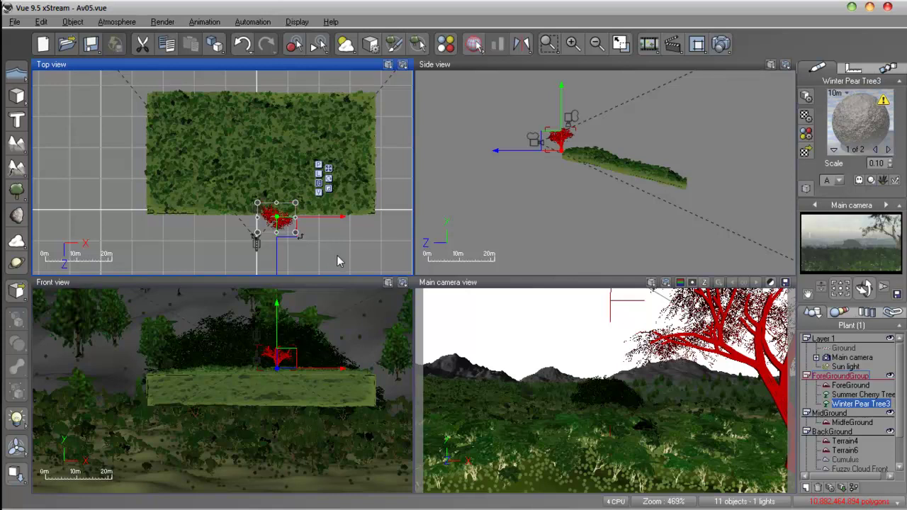
left_click_drag(339, 368, 334, 368)
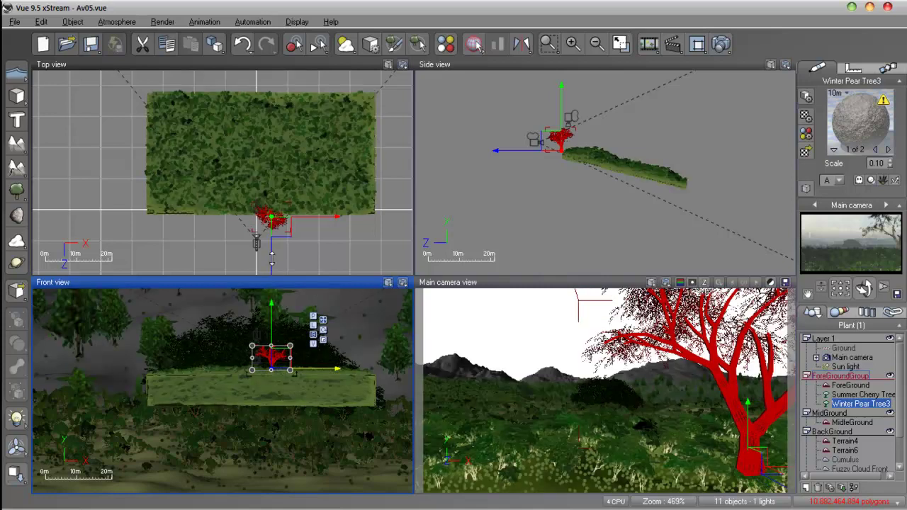
left_click_drag(271, 255, 273, 274)
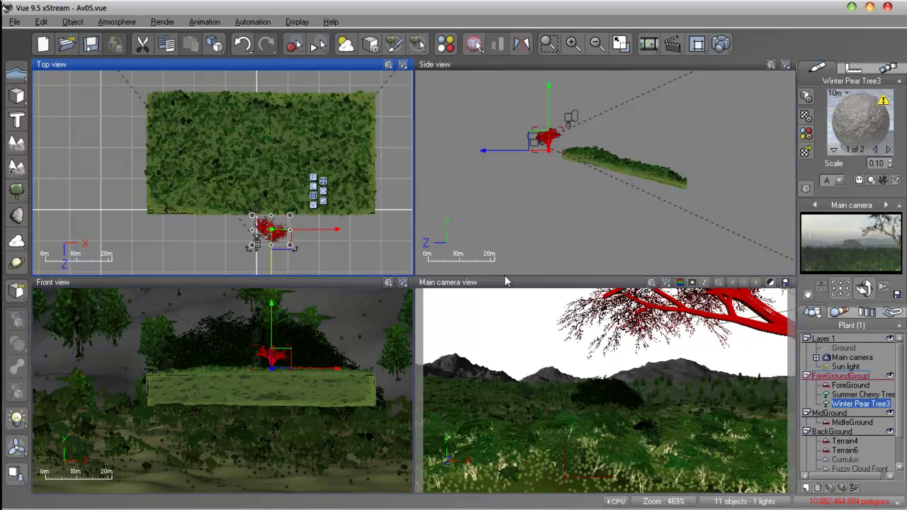
left_click(547, 109)
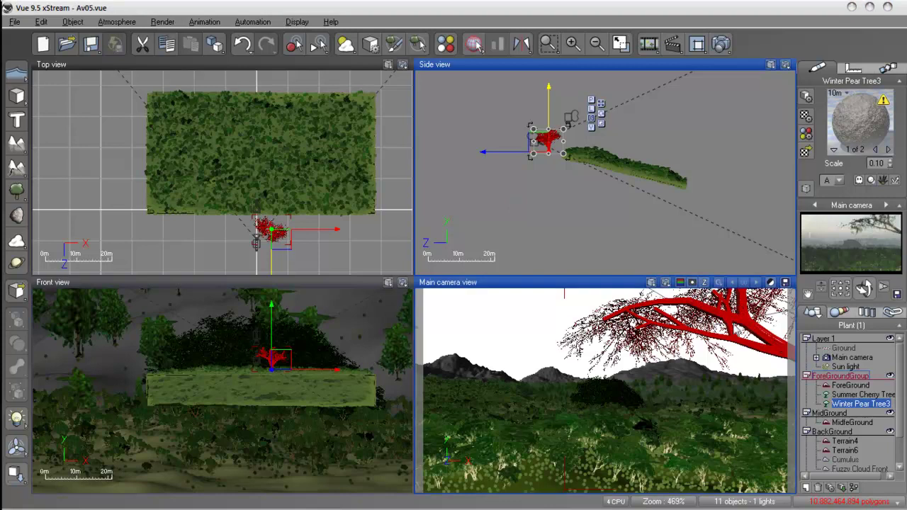
- Open the Winter Pear Tree in the Plant Editor and replace its trunk material with Rought Tree Barck from the Trees collection
double_click(565, 375)
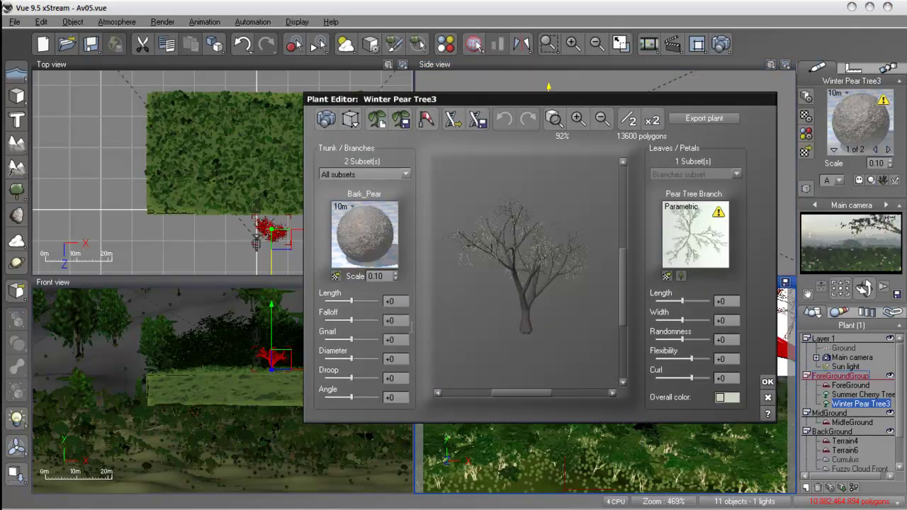
left_click(336, 277)
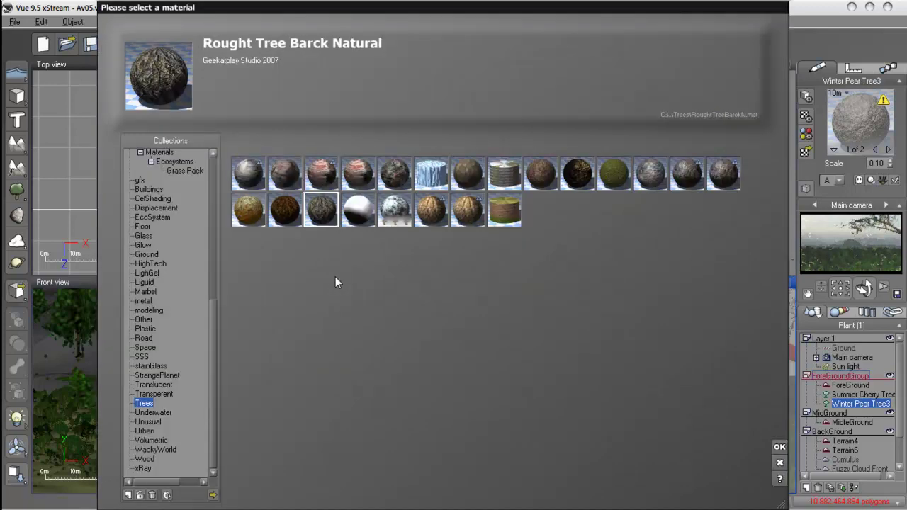
left_click(578, 174)
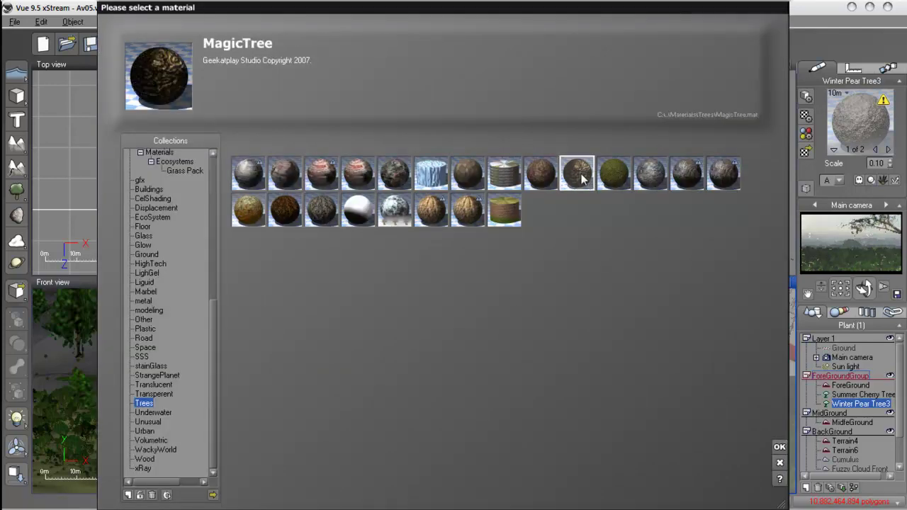
left_click(321, 209)
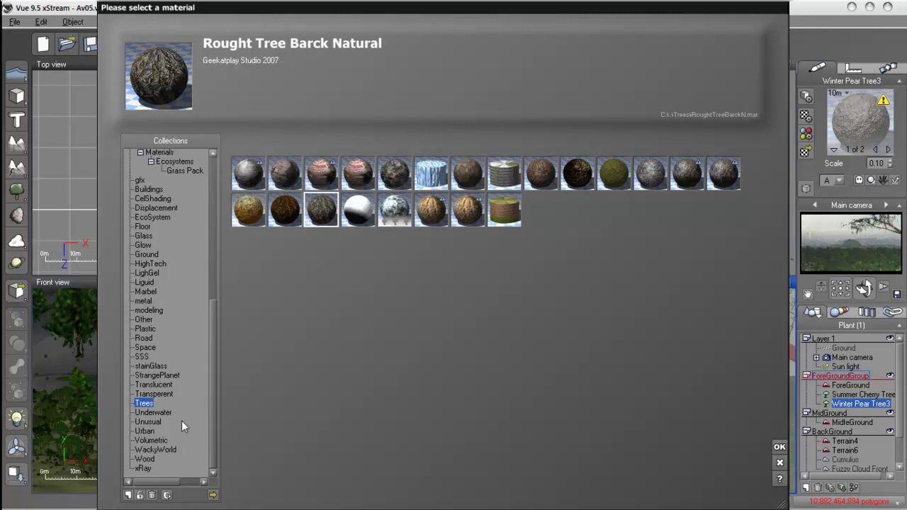
left_click(286, 217)
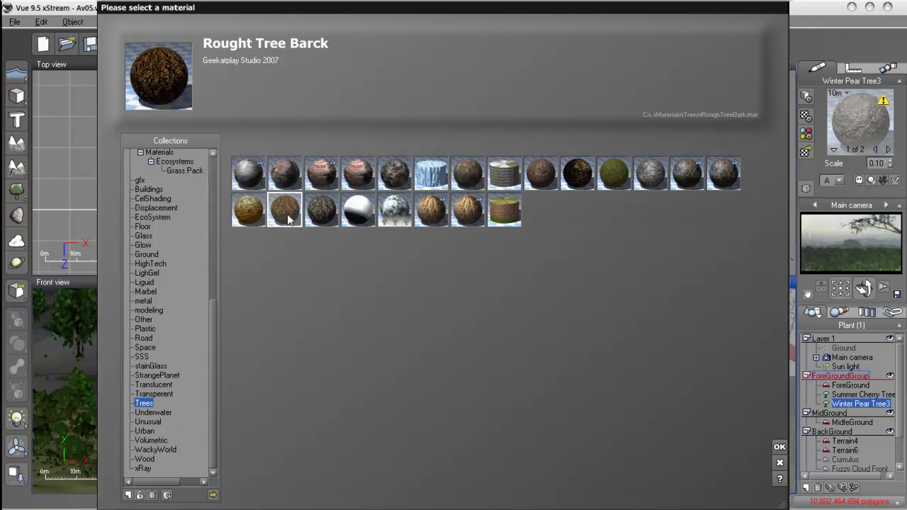
left_click(779, 448)
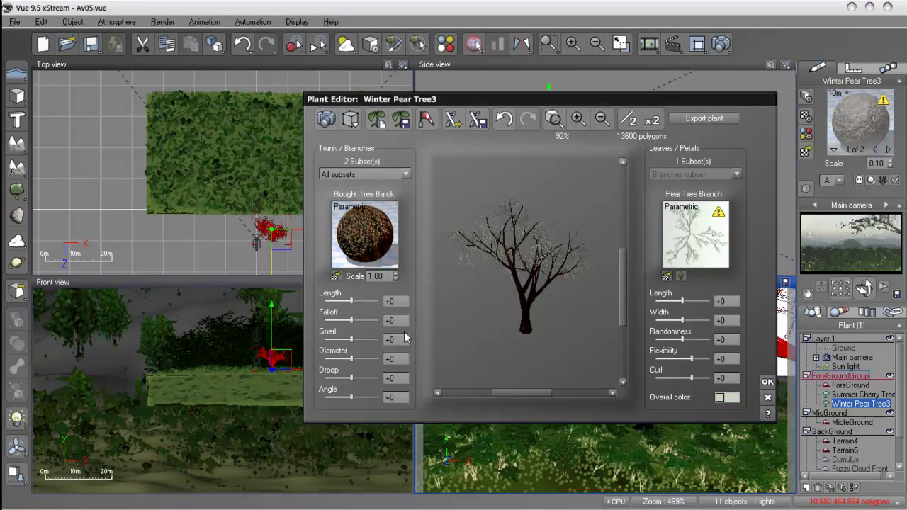
- Open the bark in the Advanced Material Editor, change its type to Mixed material and show the materials to mix
double_click(360, 237)
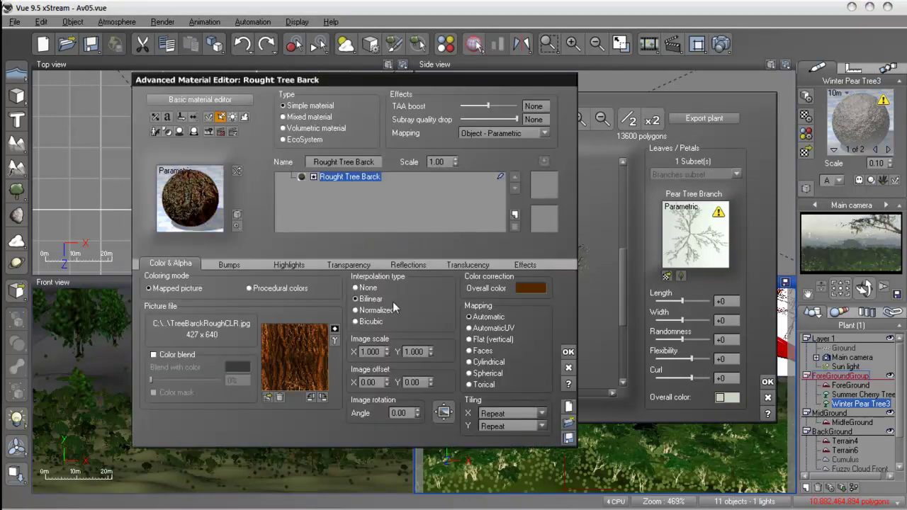
left_click_drag(325, 80, 482, 60)
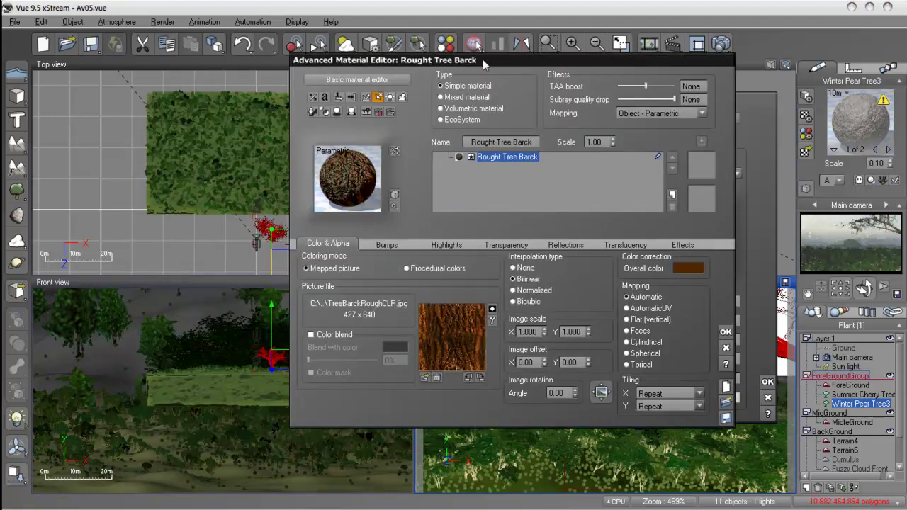
left_click(457, 96)
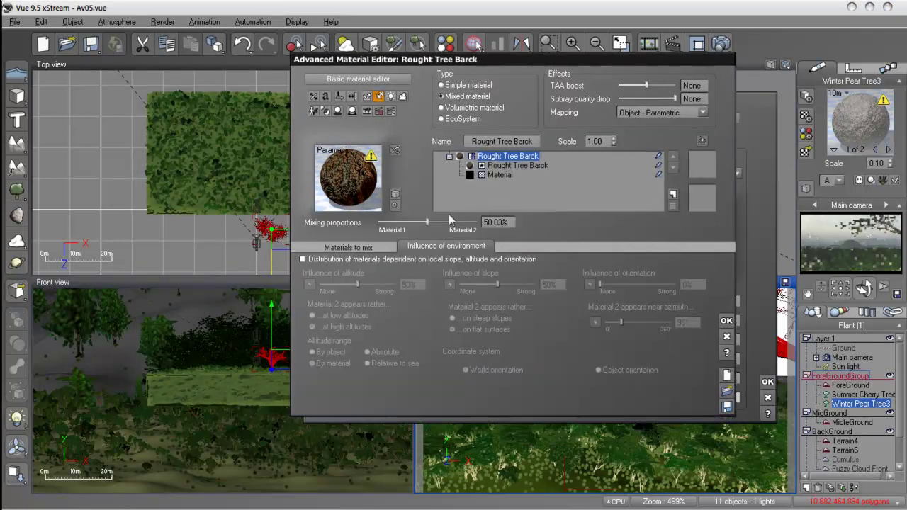
left_click(360, 248)
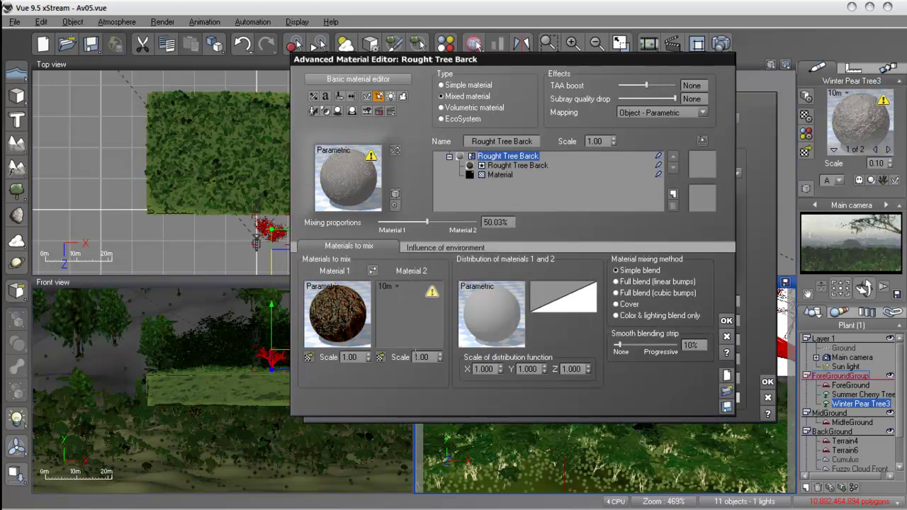
- Load Vegetation from the Landscapes collection as Material 2 and open the distribution function of the two materials for editing
left_click(381, 357)
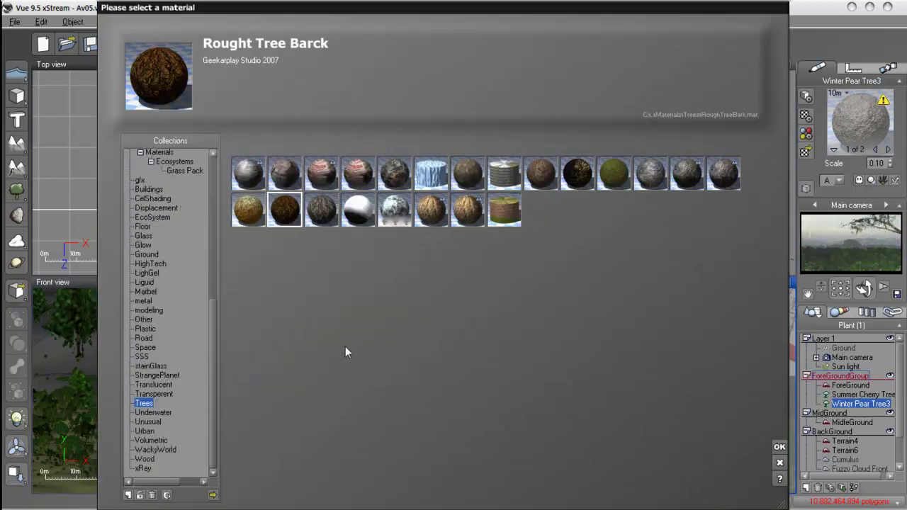
left_click_drag(215, 330, 214, 190)
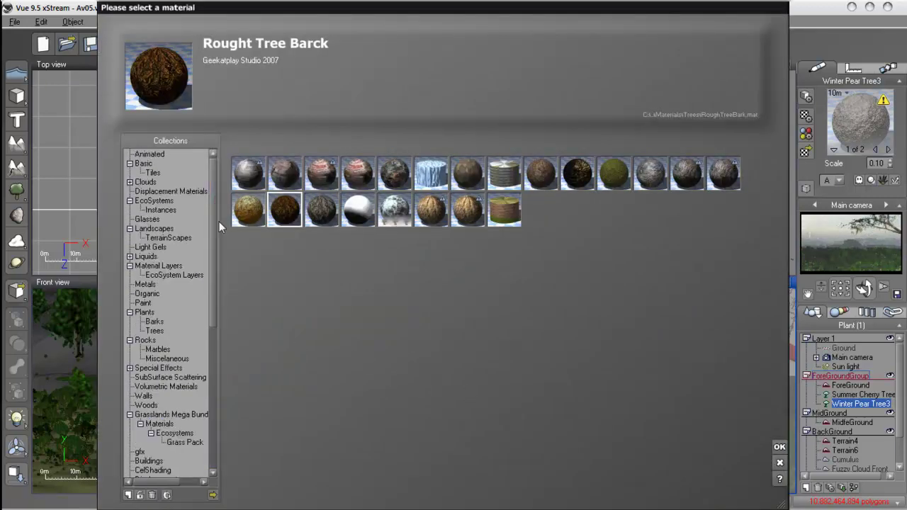
left_click(186, 276)
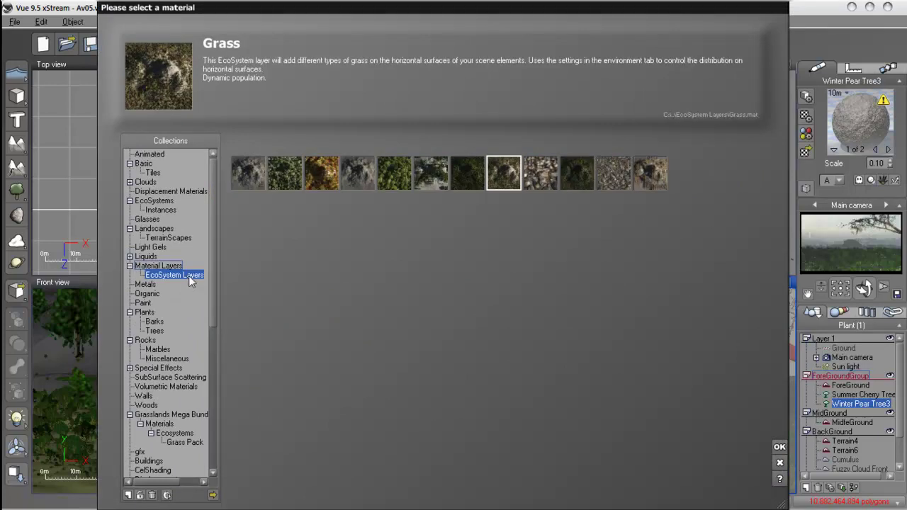
left_click(154, 228)
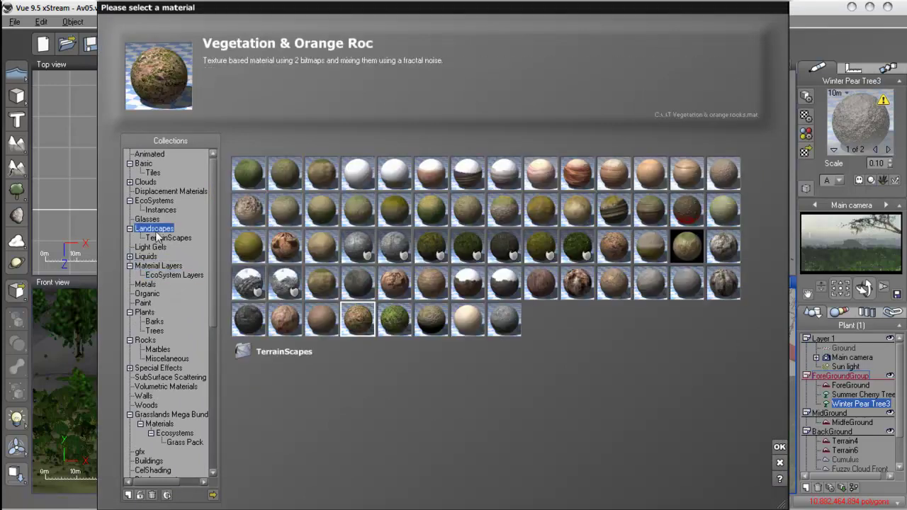
left_click(392, 322)
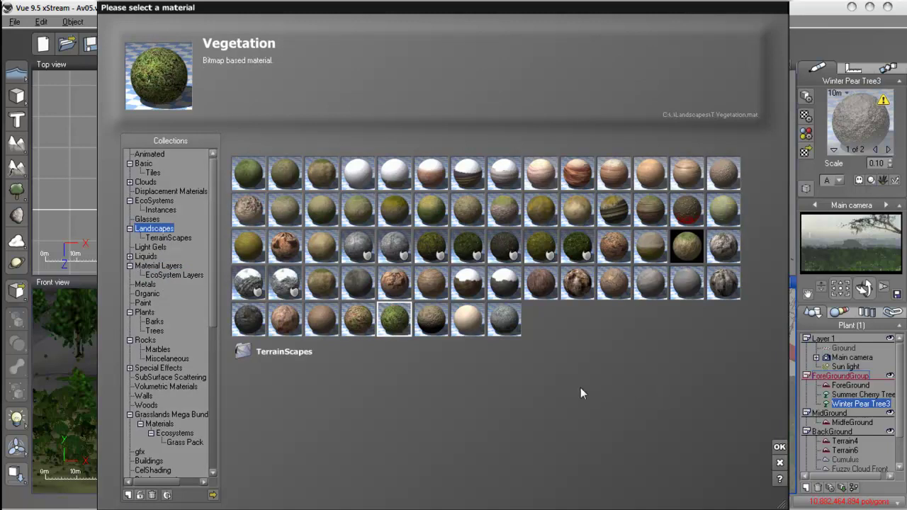
left_click(780, 447)
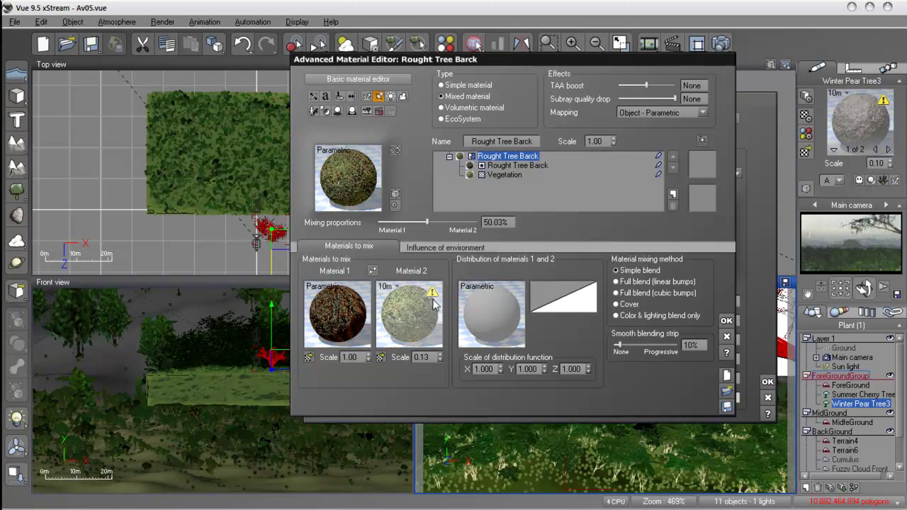
left_click(475, 316)
left_click(488, 320)
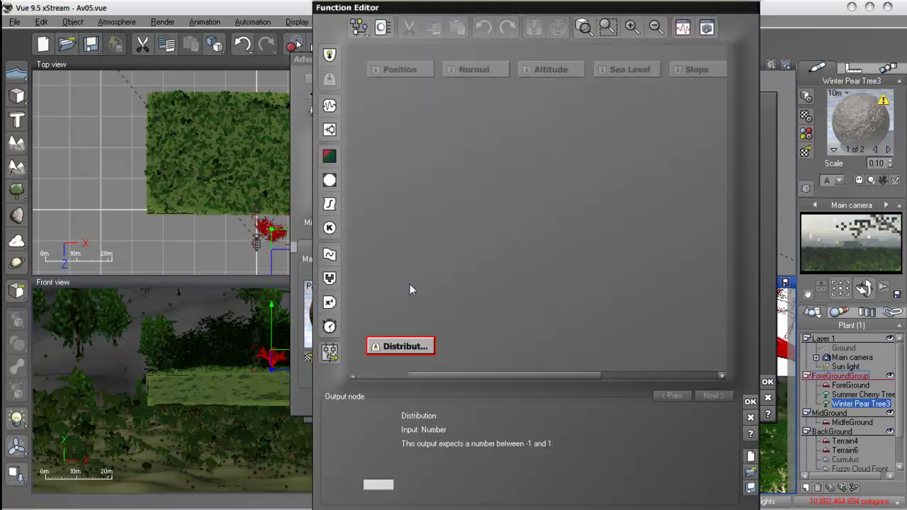
- Insert a Perlin value noise node before the Distribution output of the function graph and delete it again
left_click(405, 278)
left_click(328, 105)
left_click_drag(371, 269, 372, 194)
left_click_drag(401, 337, 402, 231)
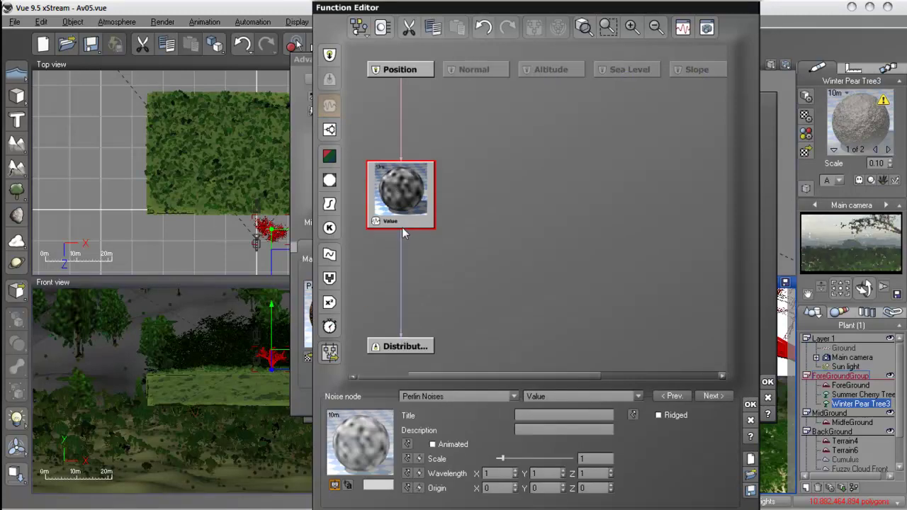
left_click_drag(405, 348, 556, 348)
left_click(421, 205)
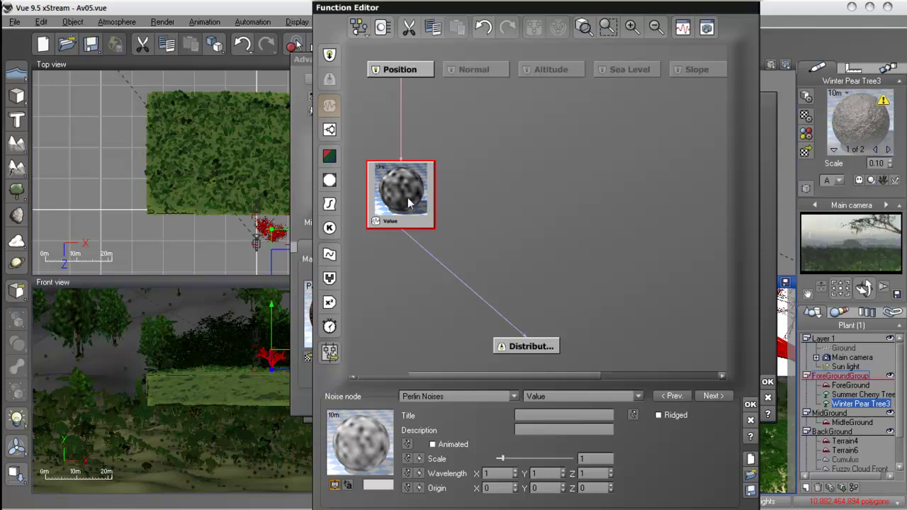
key("Delete")
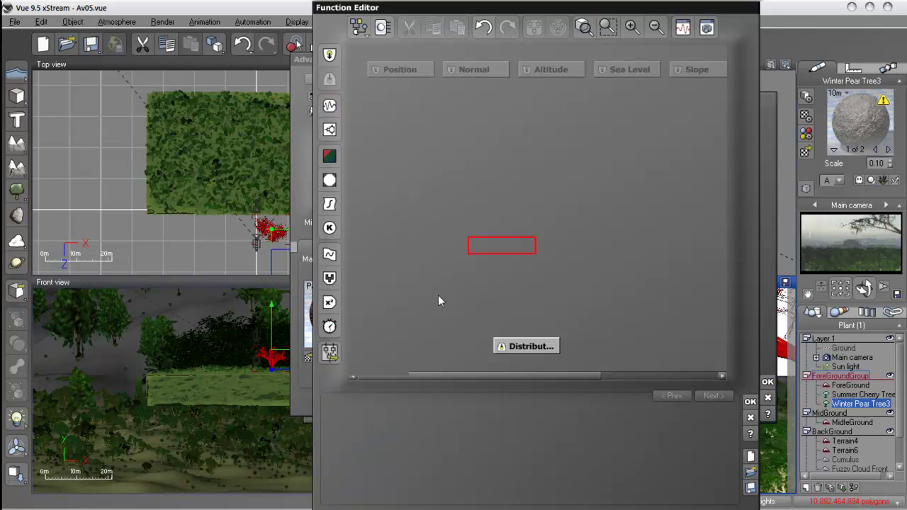
- Add a Simple Fractal node fed by Position and connect it to the Distribution output
left_click(328, 129)
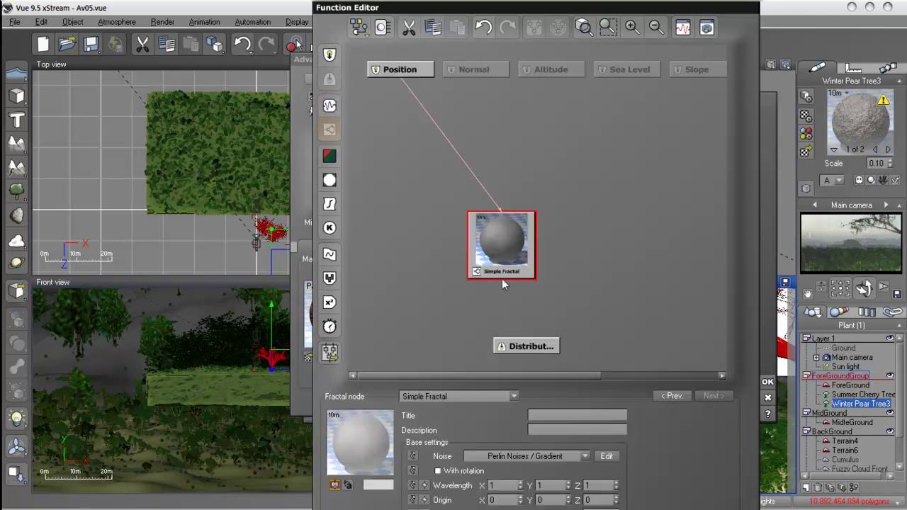
left_click_drag(526, 340, 428, 348)
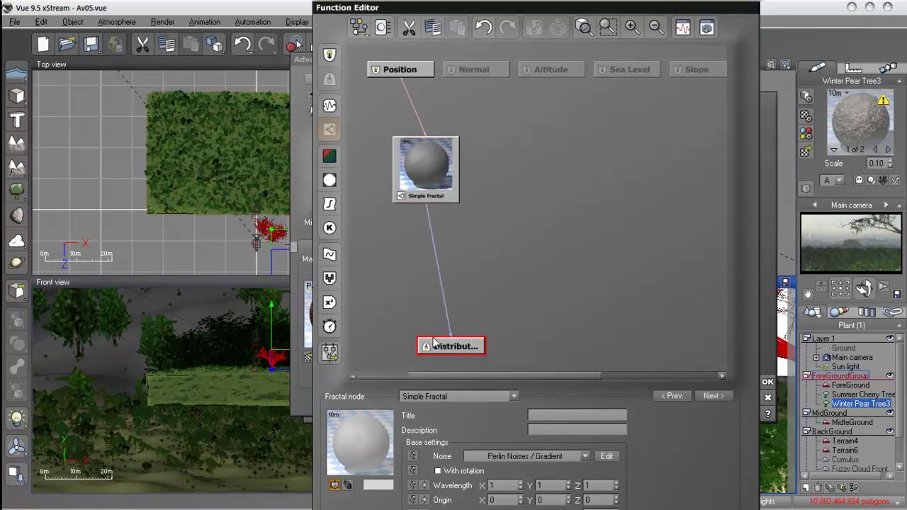
- Change the fractal node to Terrain Fractal with metascale about 16.4, largest feature about 1.7, roughness about 0.8 and gain about 2.6
left_click_drag(491, 387, 648, 314)
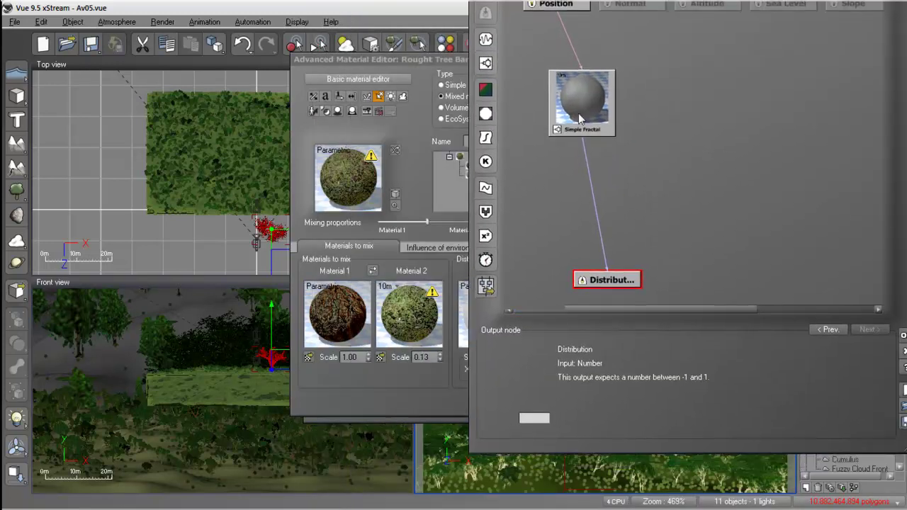
left_click(581, 102)
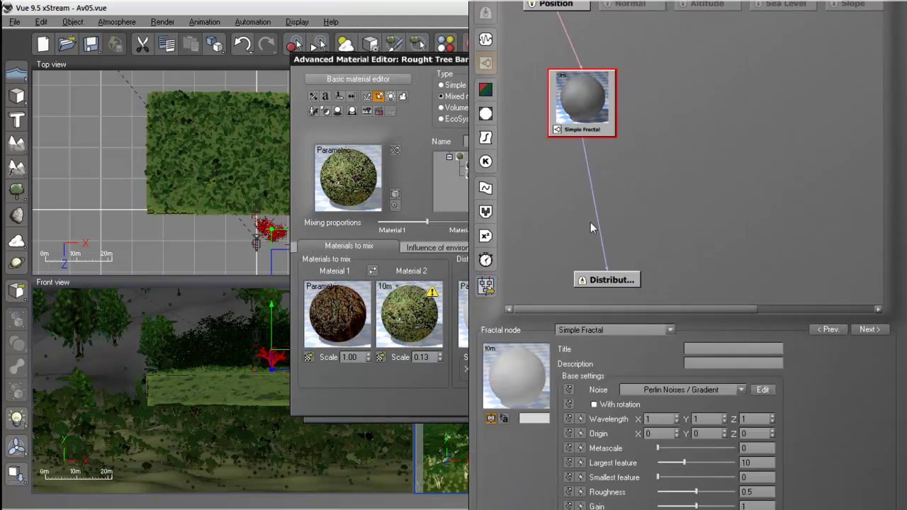
left_click_drag(644, 320, 650, 275)
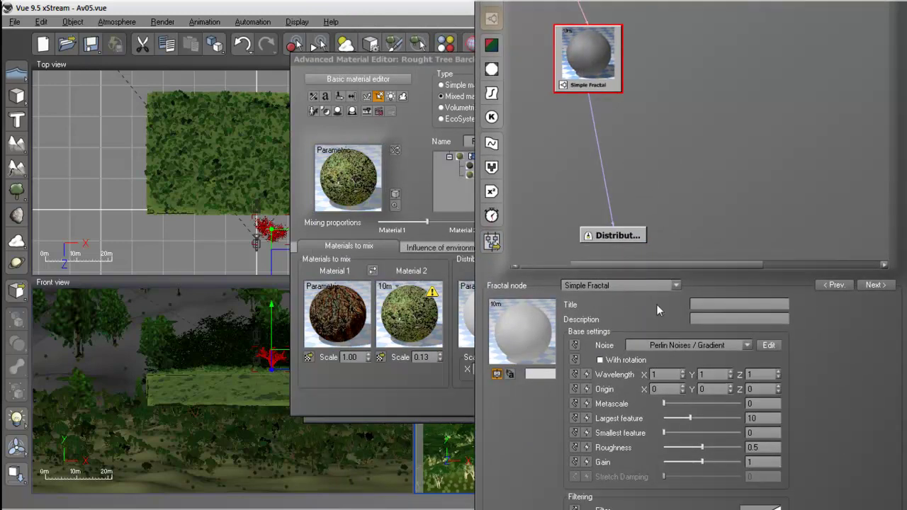
left_click(674, 285)
left_click(609, 346)
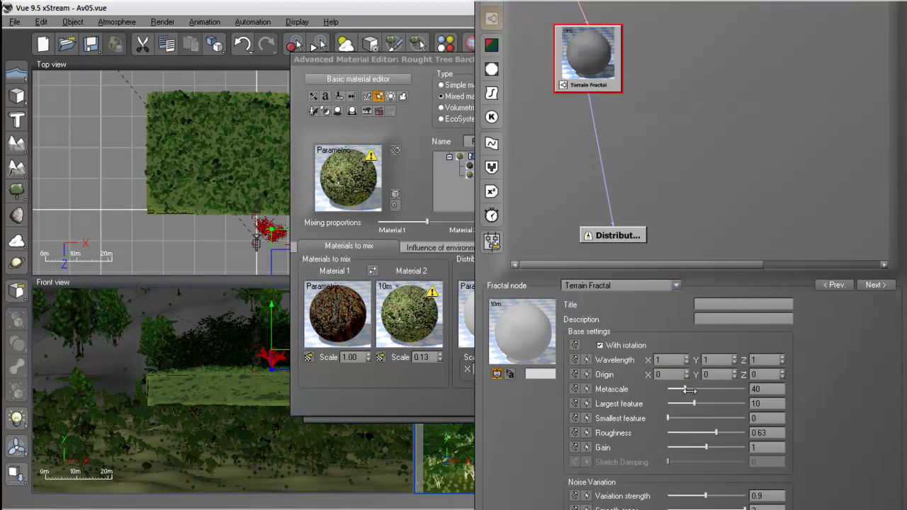
left_click_drag(687, 390, 721, 447)
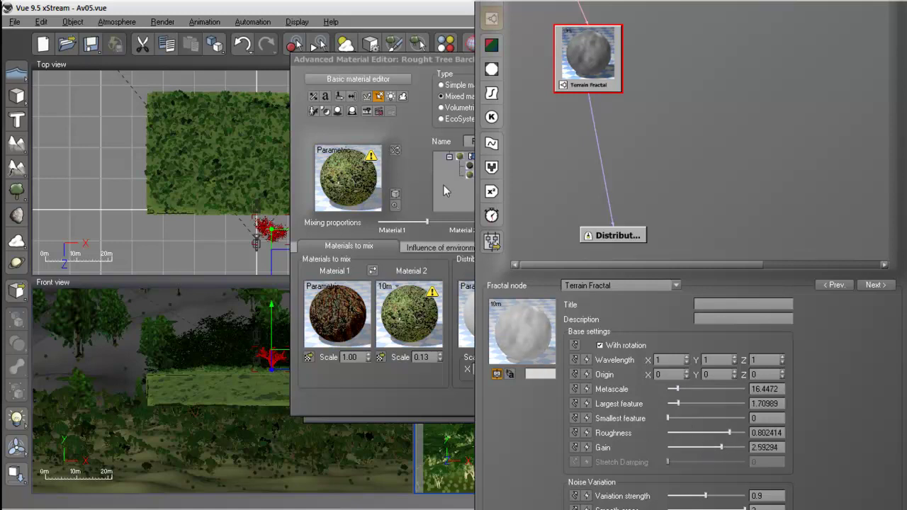
- Set the bark's mixing proportions to 43.99%, slightly reduce the fractal's largest feature, fine-tune its roughness and gain, and accept the function
left_click(360, 202)
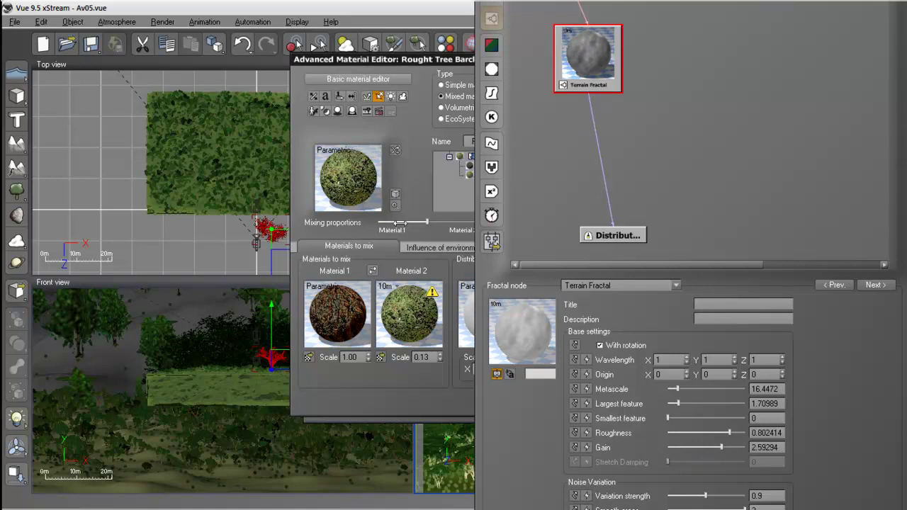
left_click_drag(690, 303, 790, 270)
left_click_drag(424, 223, 419, 223)
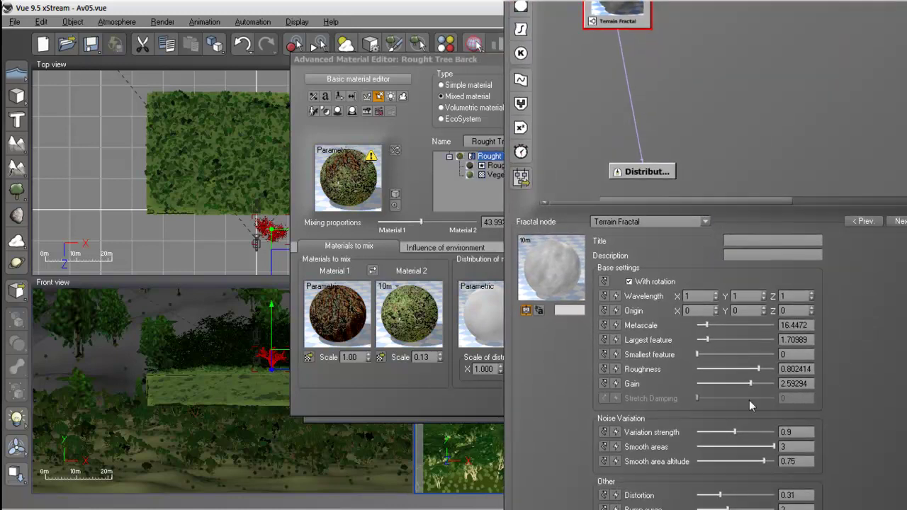
left_click_drag(706, 341, 704, 341)
mouse_move(758, 368)
left_mouse_down()
mouse_move(767, 369)
mouse_move(763, 383)
left_mouse_up()
left_click_drag(767, 216, 550, 155)
left_click(724, 470)
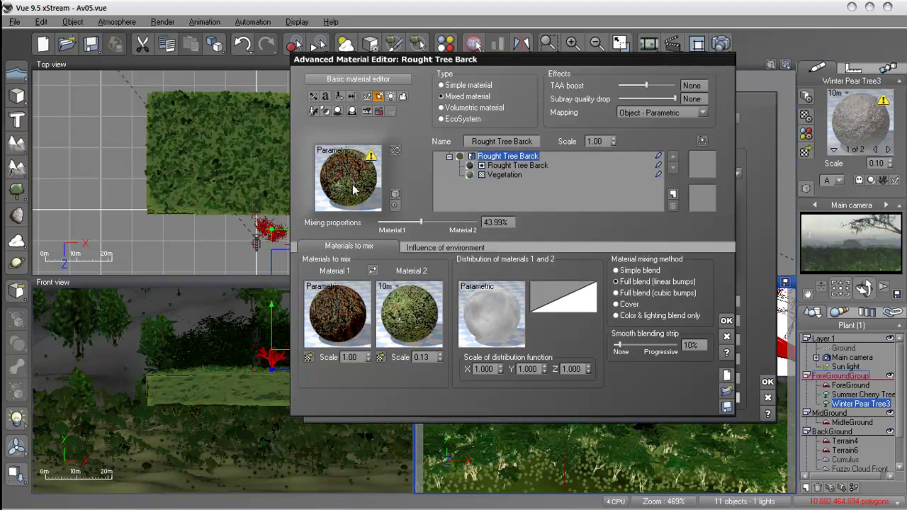
- Set the material mixing method to Cover with a 34% smooth blending strip and mixing proportions of 40.63%
left_click(635, 293)
left_click(616, 304)
left_click_drag(621, 344, 635, 345)
mouse_move(421, 222)
left_mouse_down()
mouse_move(427, 226)
mouse_move(409, 225)
mouse_move(418, 223)
left_mouse_up()
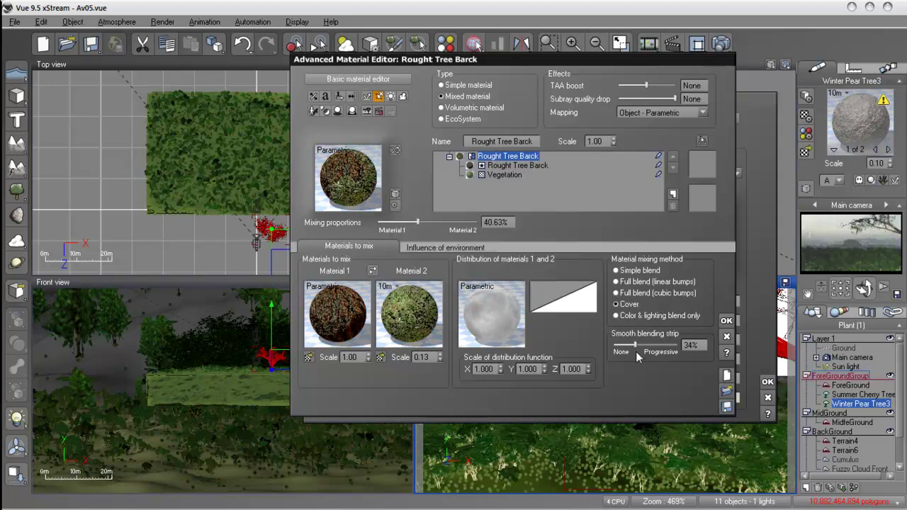
- Make the distribution depend on the environment with altitude influence 66%, slope 68% and orientation 10%, and set the mixing proportions to 31.91%
left_click(449, 249)
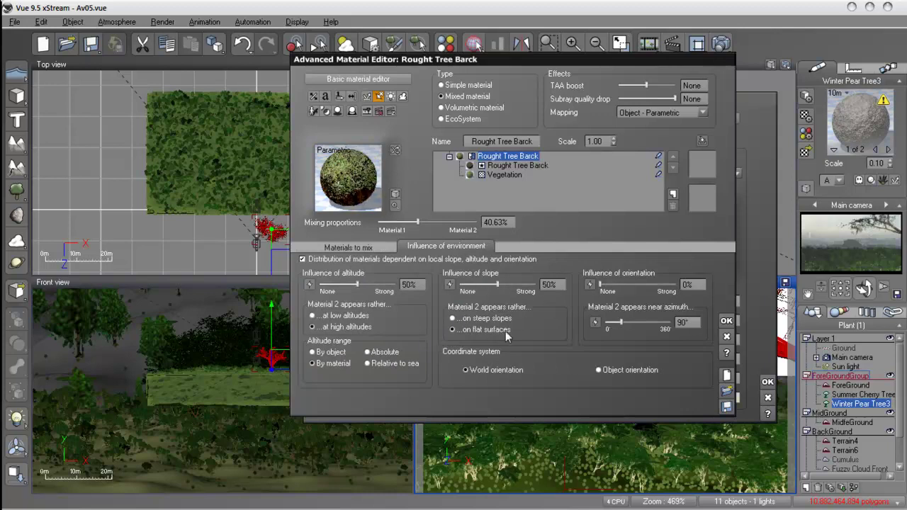
left_click_drag(600, 284, 628, 285)
left_click_drag(498, 284, 476, 285)
left_click_drag(476, 284, 512, 284)
mouse_move(357, 284)
left_mouse_down()
mouse_move(341, 284)
mouse_move(369, 284)
left_mouse_up()
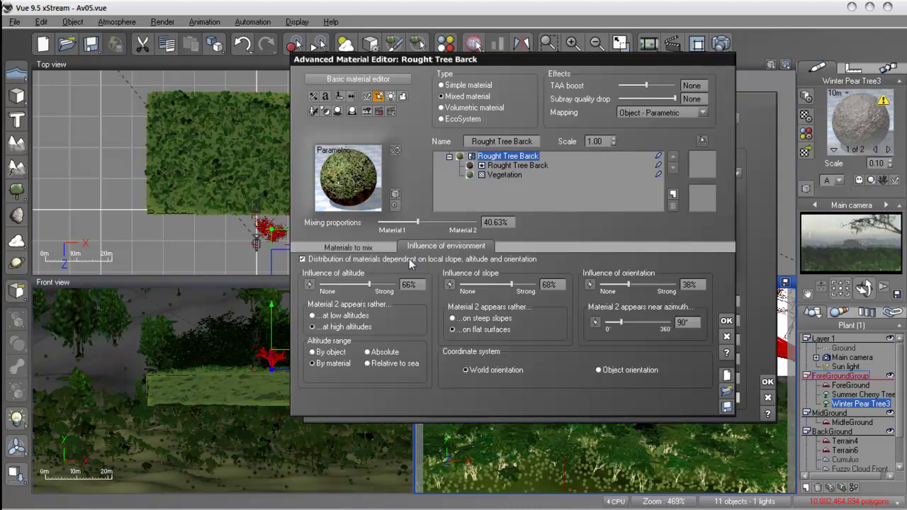
left_click_drag(628, 284, 606, 284)
left_click_drag(417, 223, 409, 223)
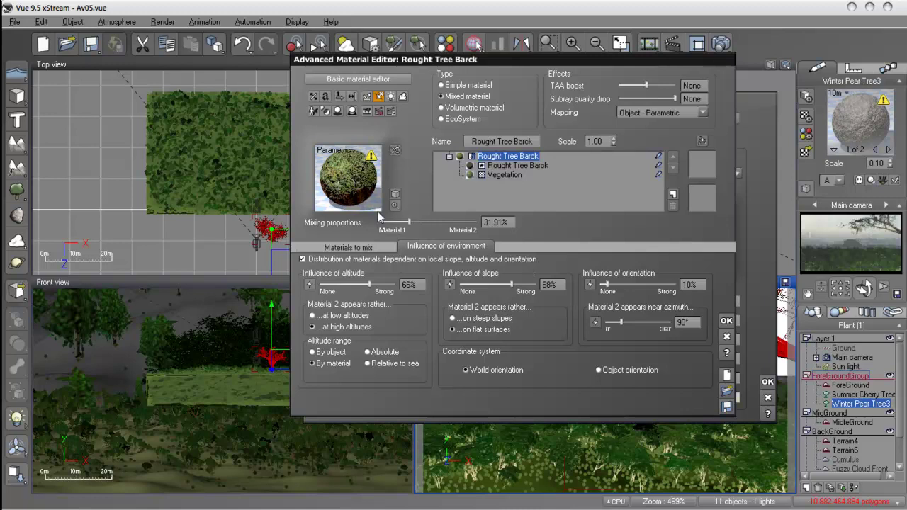
- Raise the smooth blending strip to 53%, lower the mixing proportions to 24.53% and accept the mixed bark material
left_click(390, 251)
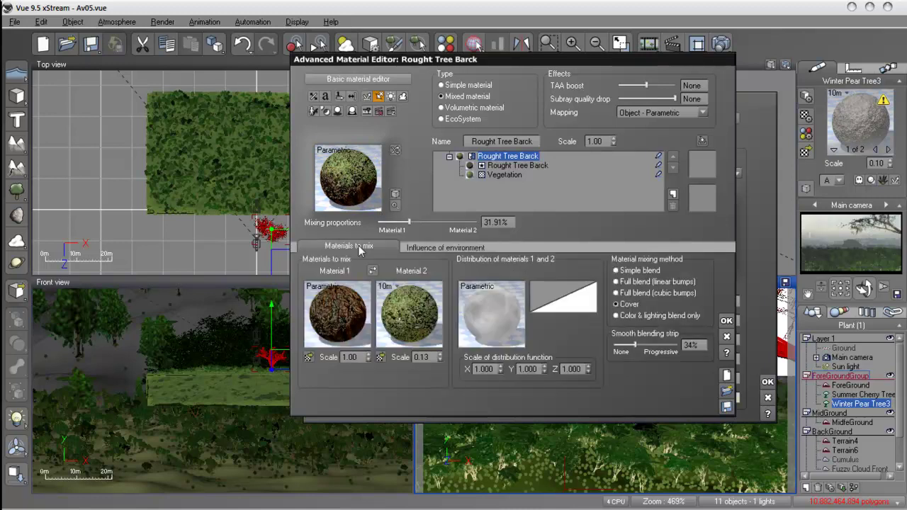
left_click_drag(639, 346, 646, 346)
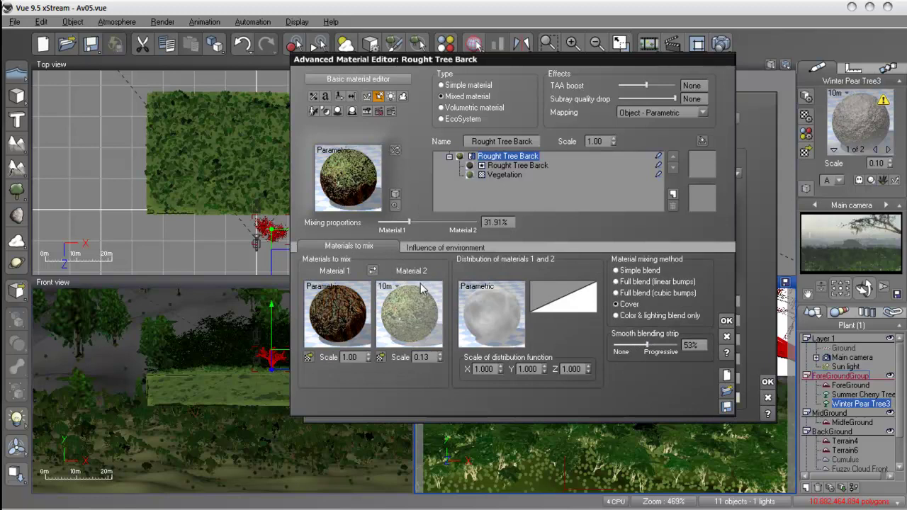
left_click_drag(411, 226, 402, 226)
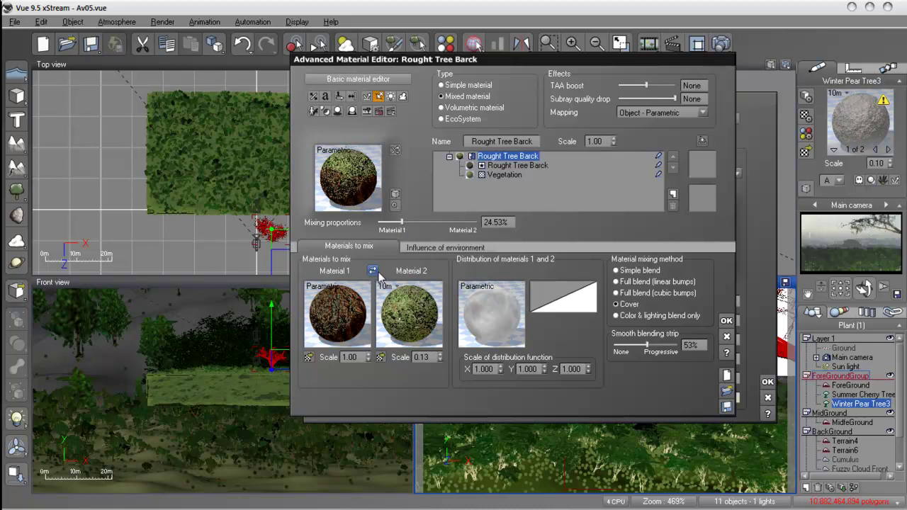
left_click(725, 322)
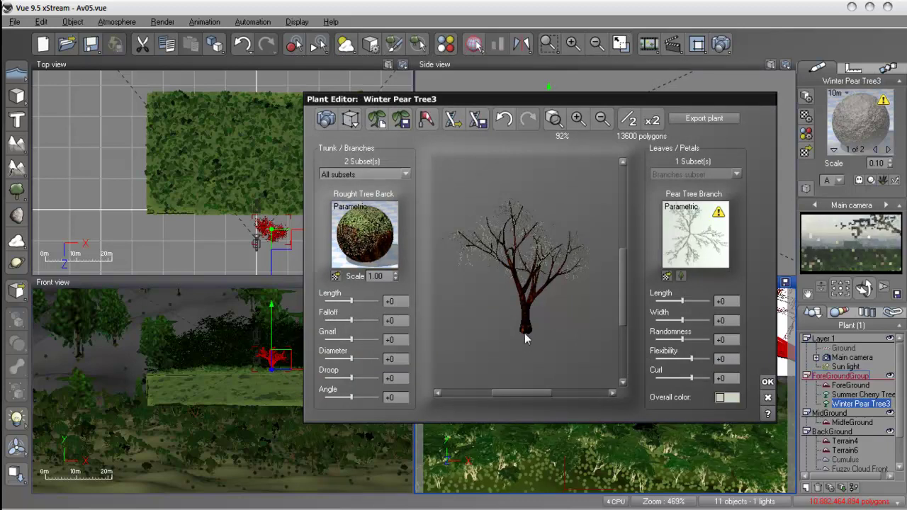
- Set the bark material's scale to 0.20 in the Plant Editor
left_click(377, 276)
type("2")
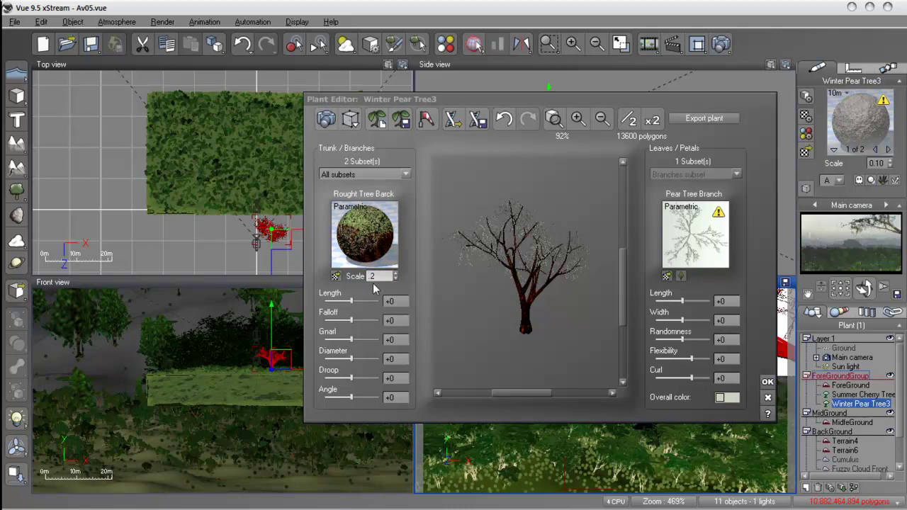
key("BackSpace")
type("0.2")
key("Return")
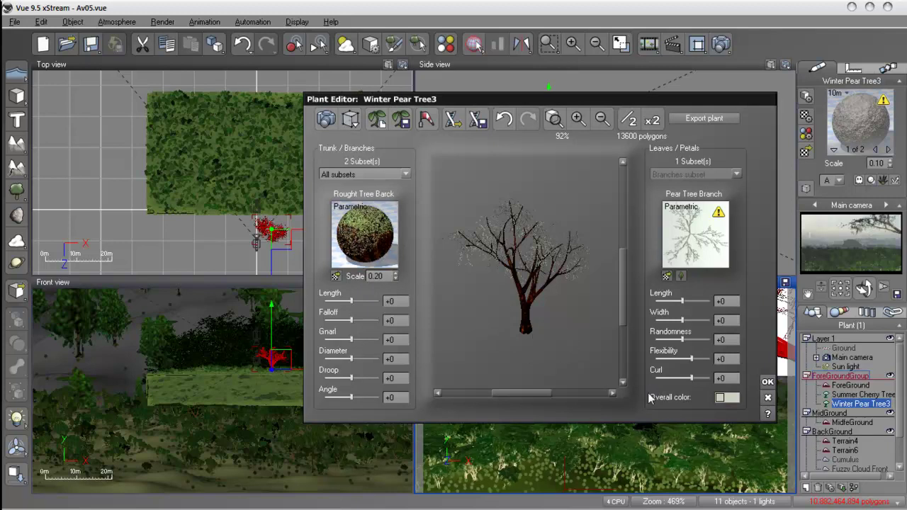
- Set the leaves' length to +22, width +7, randomness +35 and flexibility +59, the trunk diameter to +5, and apply the plant edits
left_click_drag(683, 302, 689, 303)
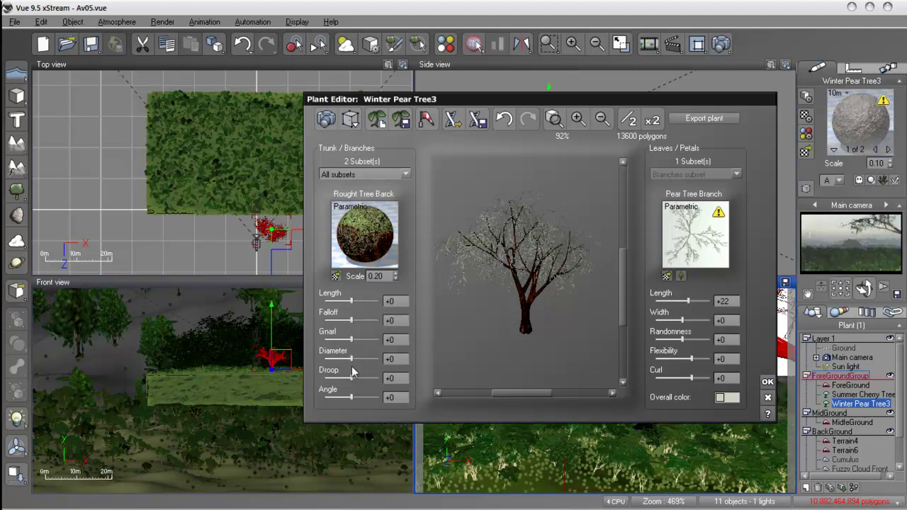
left_click_drag(350, 362, 353, 362)
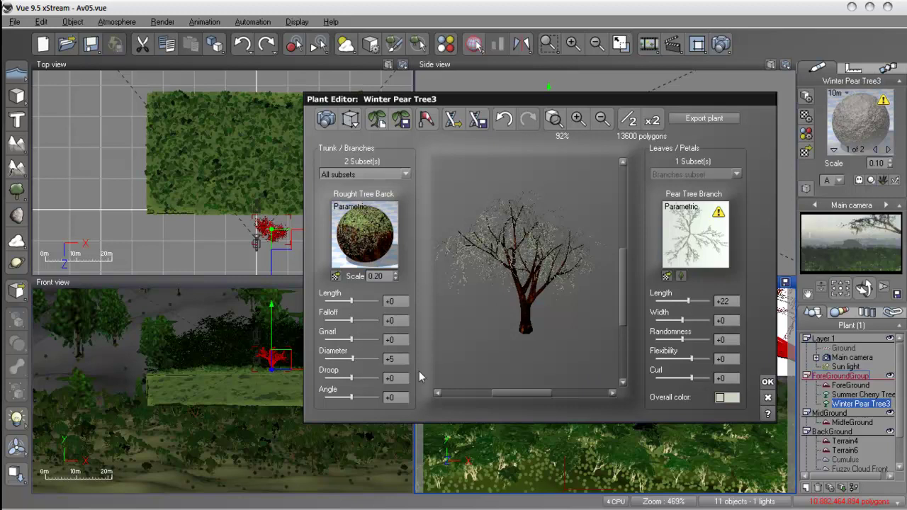
left_click_drag(692, 358, 701, 358)
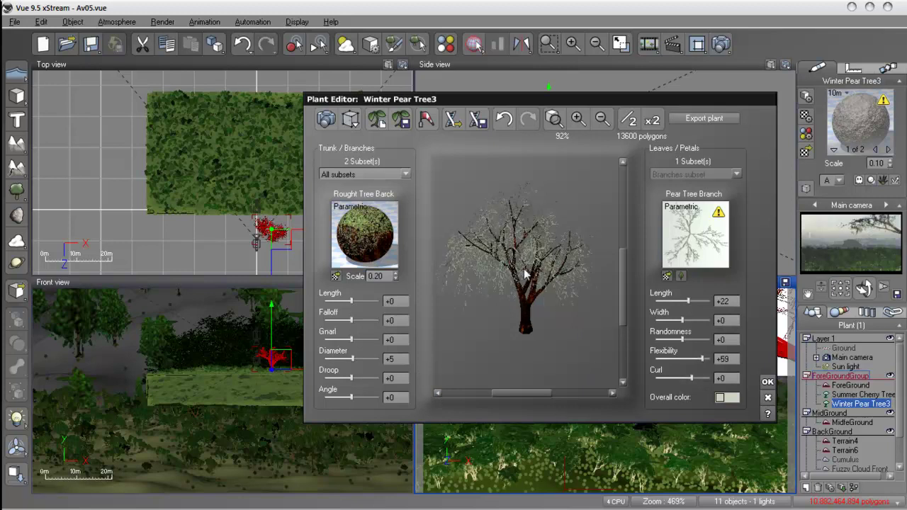
left_click_drag(682, 342, 684, 322)
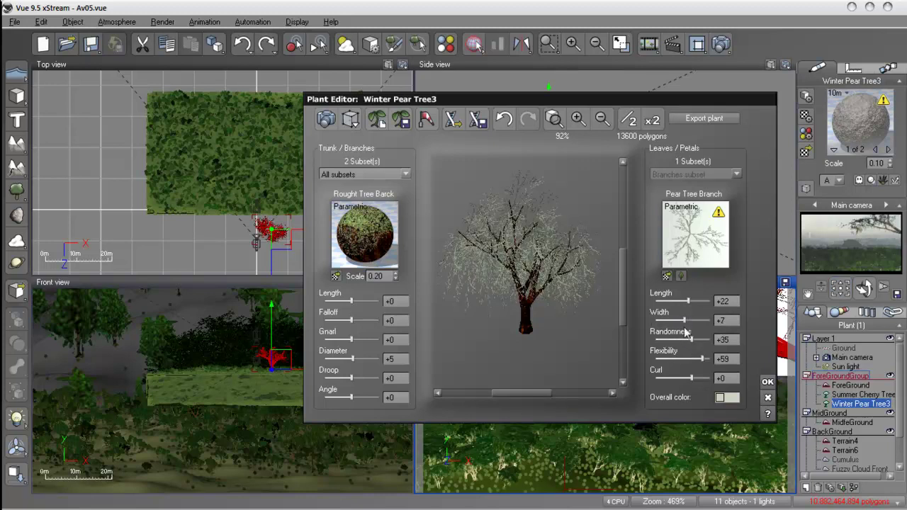
left_click(767, 382)
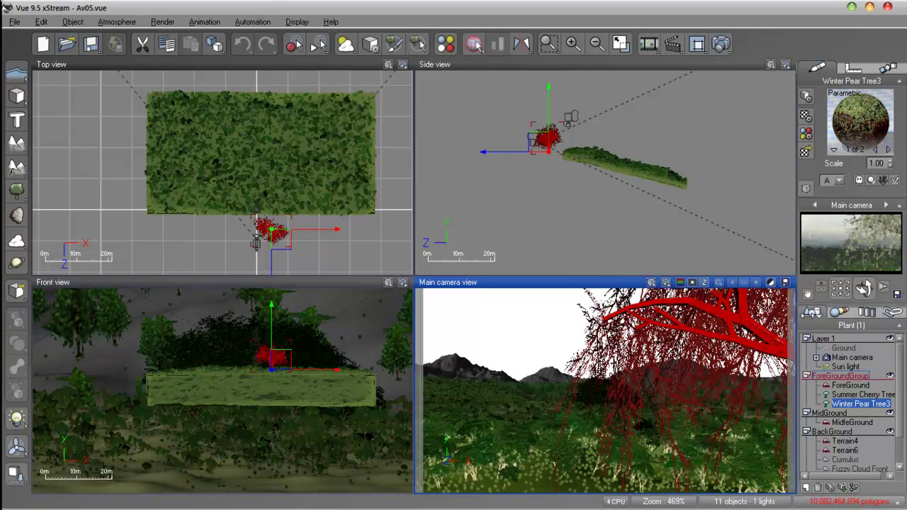
- Reopen the pear tree in the Plant Editor and set the leaves' length to +34 and width to +2
double_click(580, 302)
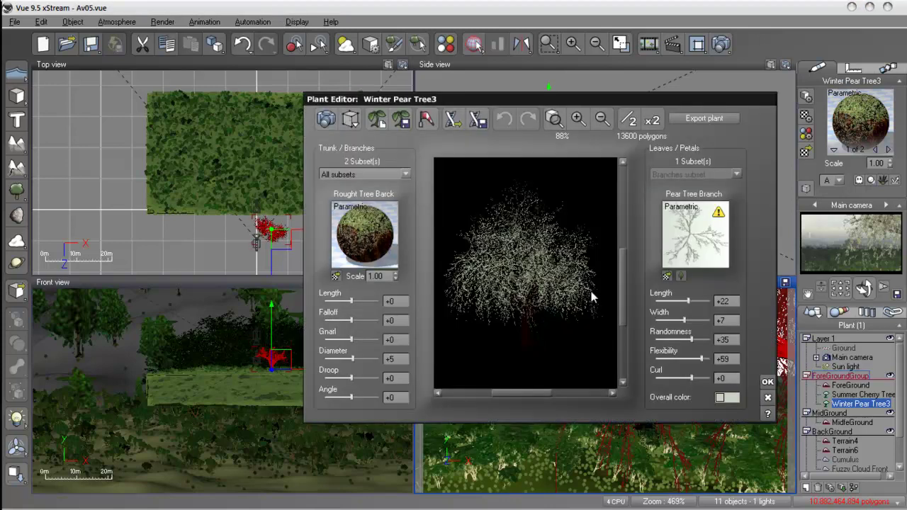
mouse_move(688, 301)
left_mouse_down()
mouse_move(675, 301)
mouse_move(685, 301)
left_mouse_up()
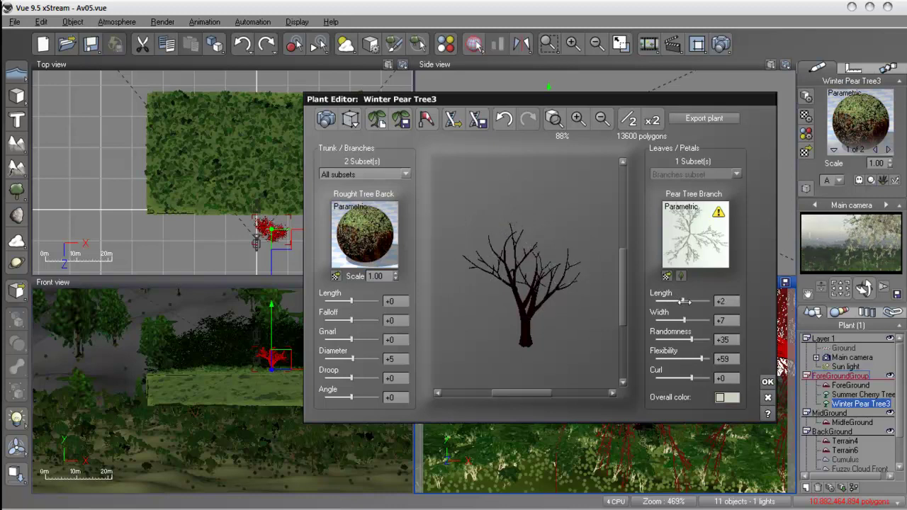
left_click_drag(685, 301, 687, 301)
left_click_drag(682, 320, 691, 303)
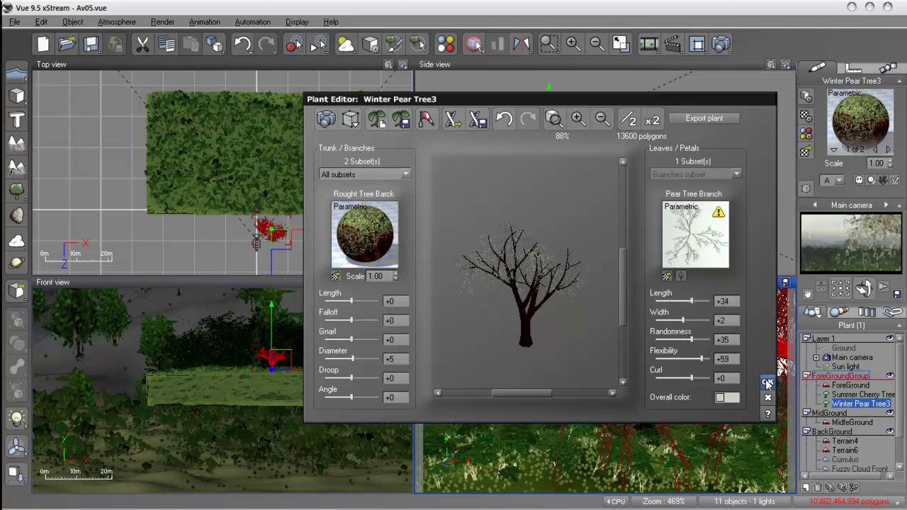
- Set the trunk's gnarl to +30, falloff to +17 and droop to +2, and apply the changes to the pear tree
left_click_drag(350, 339, 356, 320)
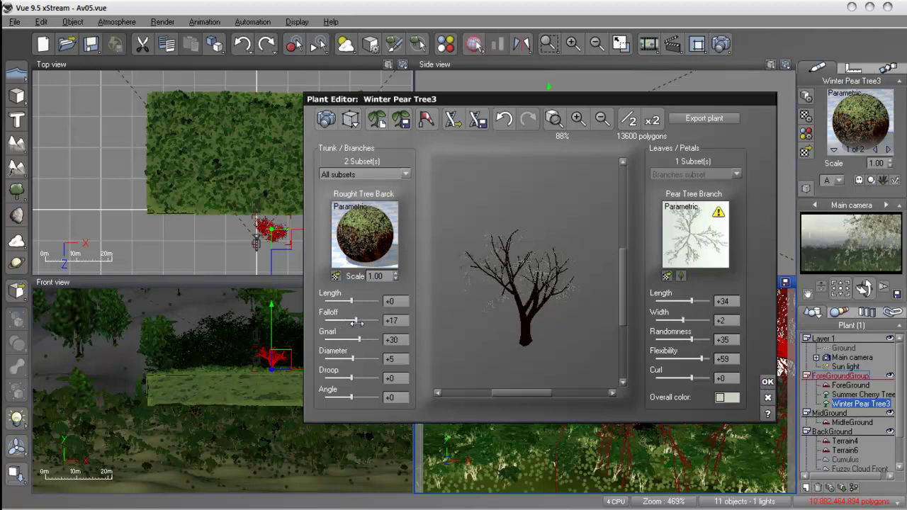
left_click_drag(351, 379, 356, 377)
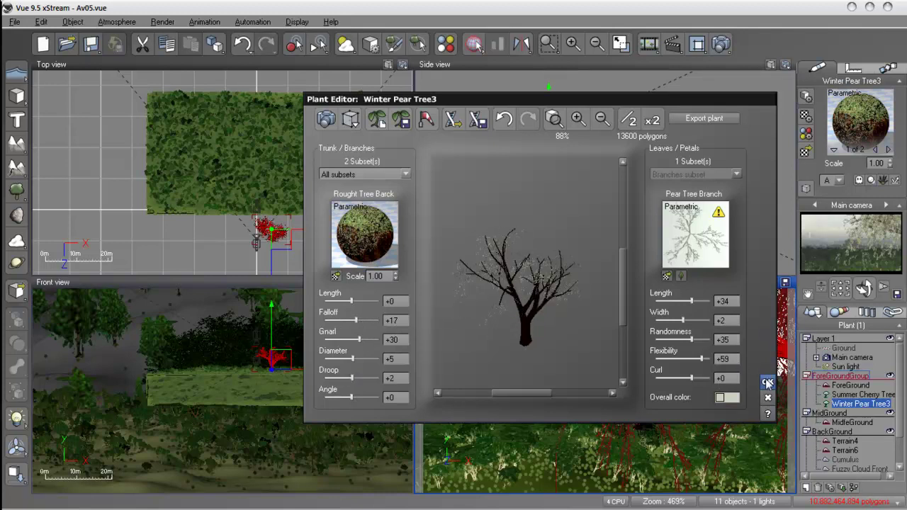
left_click(767, 381)
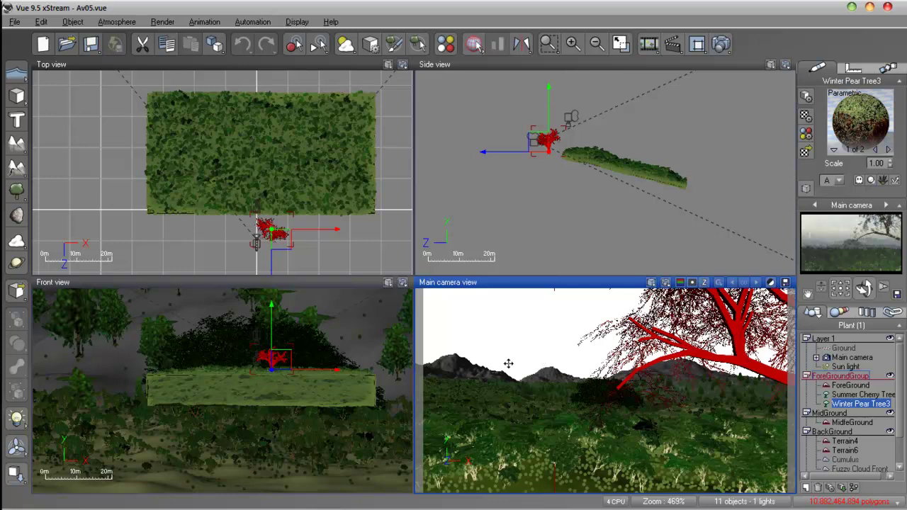
- Add a Plum Tree from the Trees plant collection to the foreground group
left_click(17, 190)
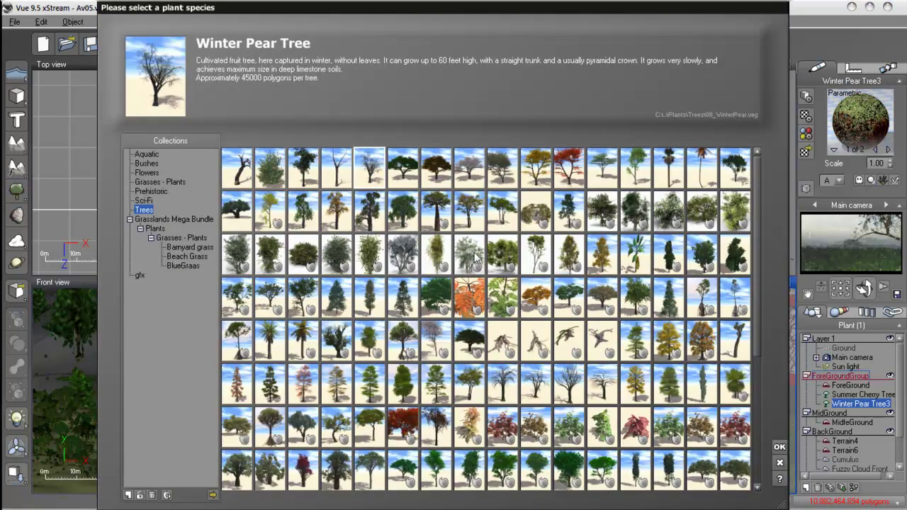
left_click(740, 345)
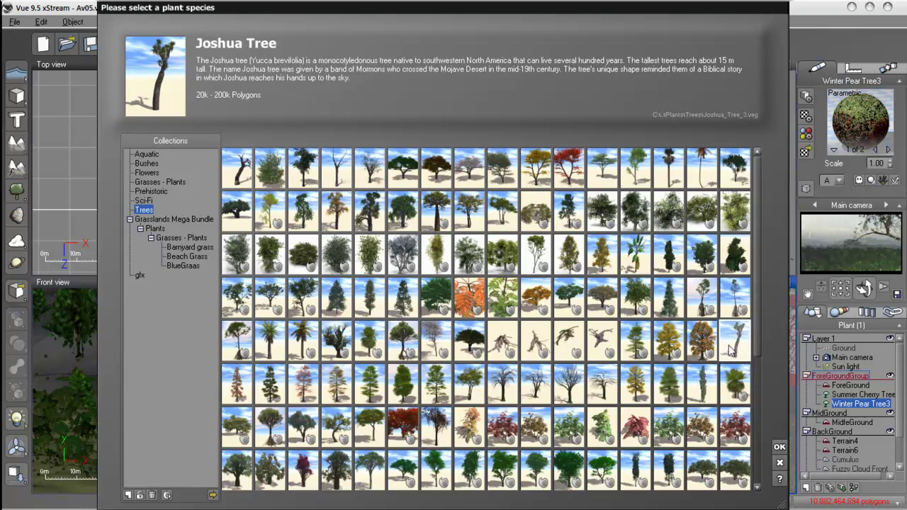
left_click(502, 210)
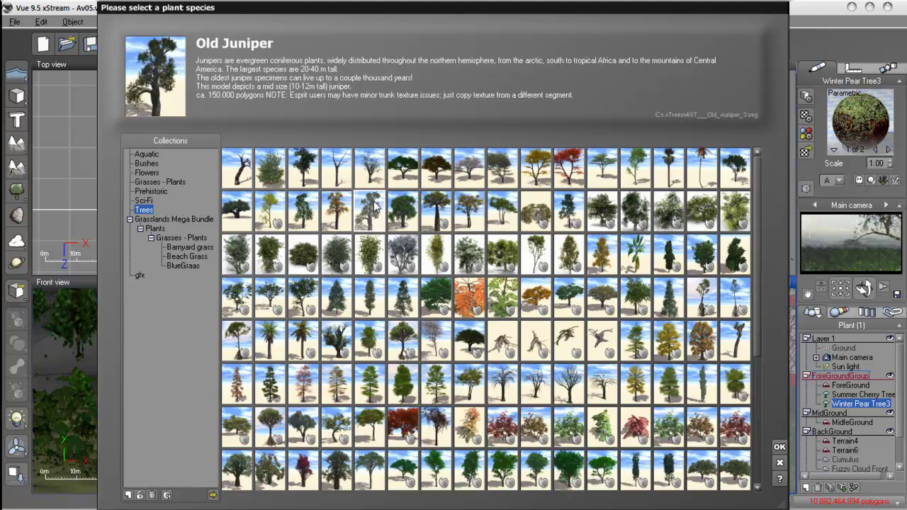
left_click(309, 179)
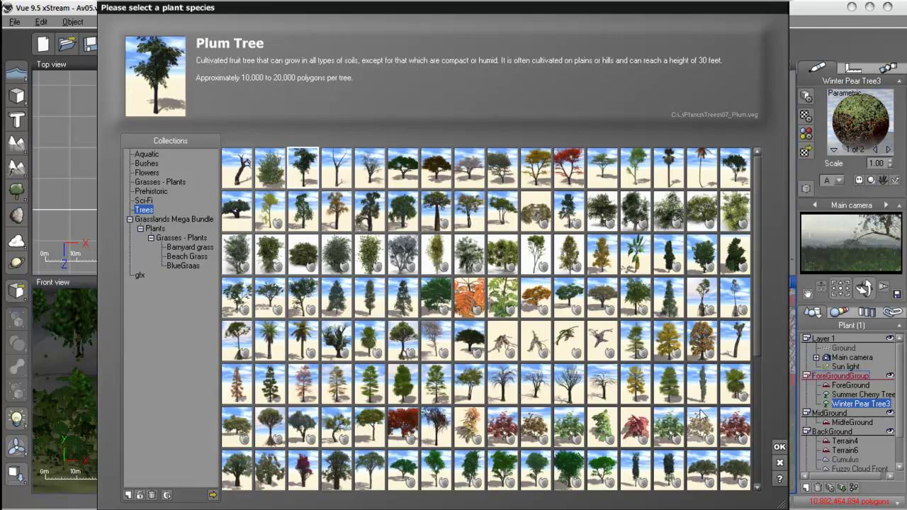
left_click(777, 448)
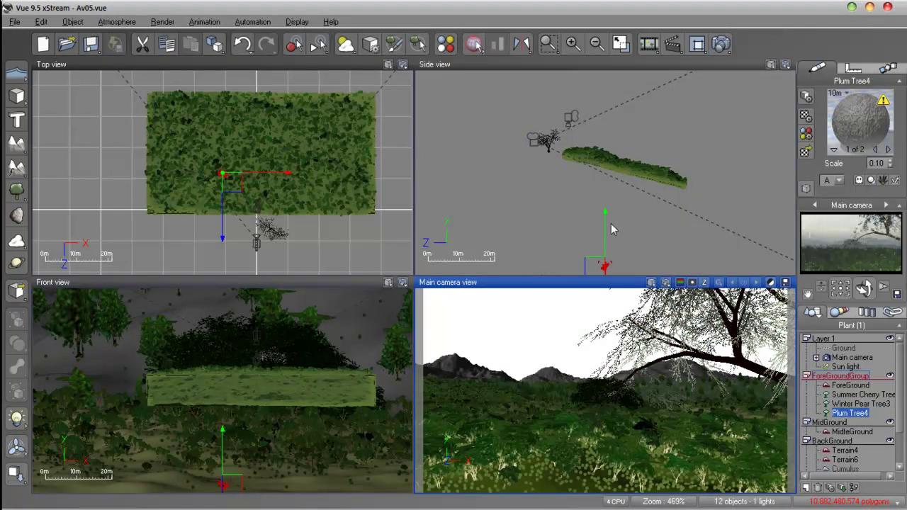
- Move the plum tree up to the foreground hill and place it just ahead of the camera, framing the left side of the shot
mouse_move(223, 238)
left_mouse_down()
mouse_move(222, 270)
mouse_move(243, 273)
mouse_move(234, 241)
mouse_move(250, 253)
left_mouse_up()
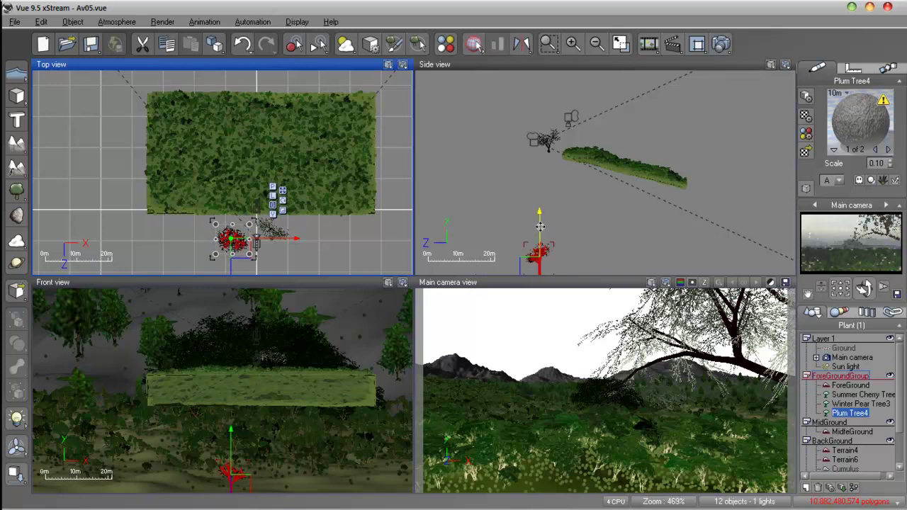
left_click_drag(540, 227, 550, 119)
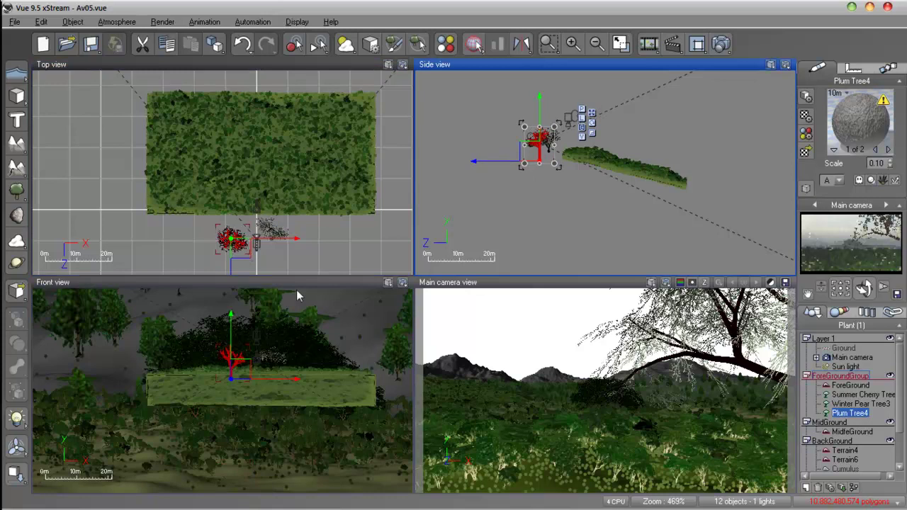
left_click_drag(277, 238, 292, 244)
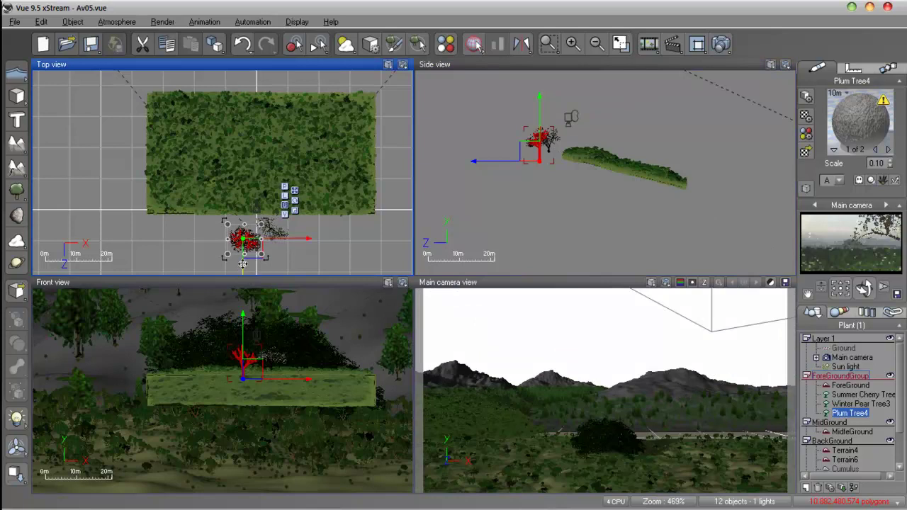
left_click_drag(243, 259, 244, 246)
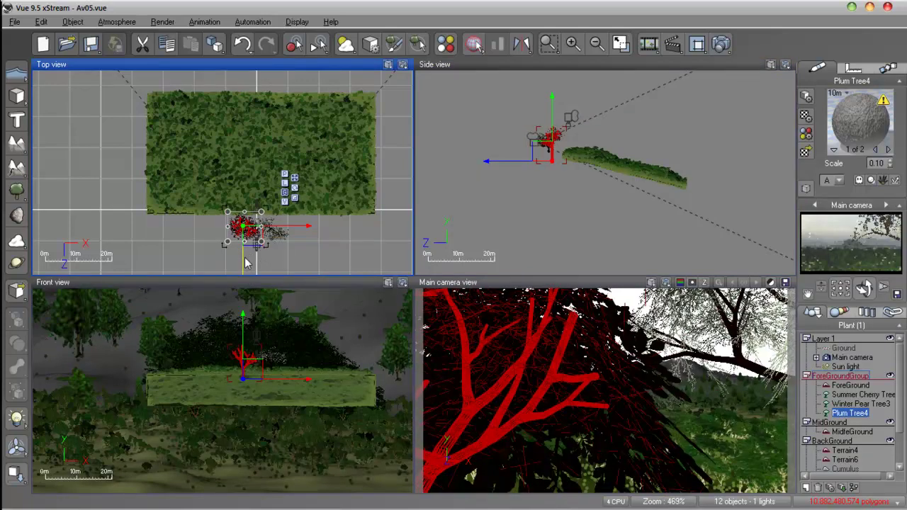
left_click_drag(246, 262, 248, 260)
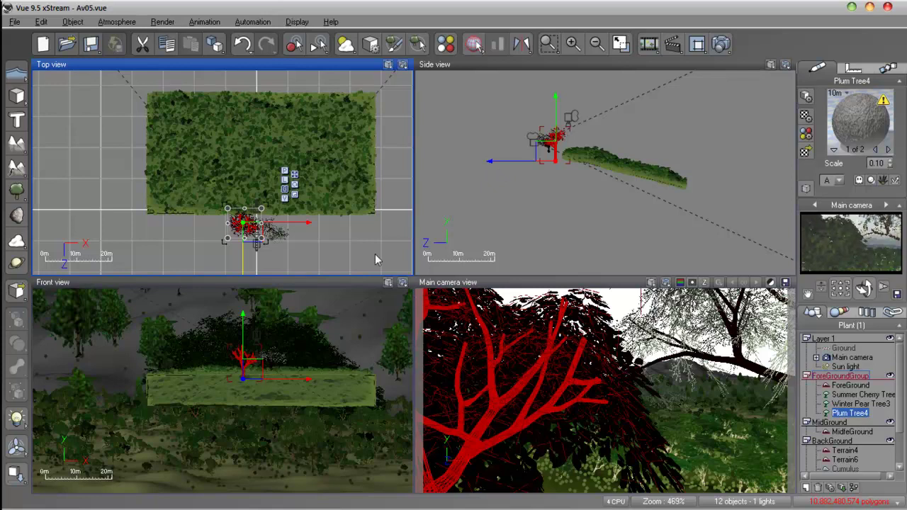
left_click_drag(245, 259, 246, 248)
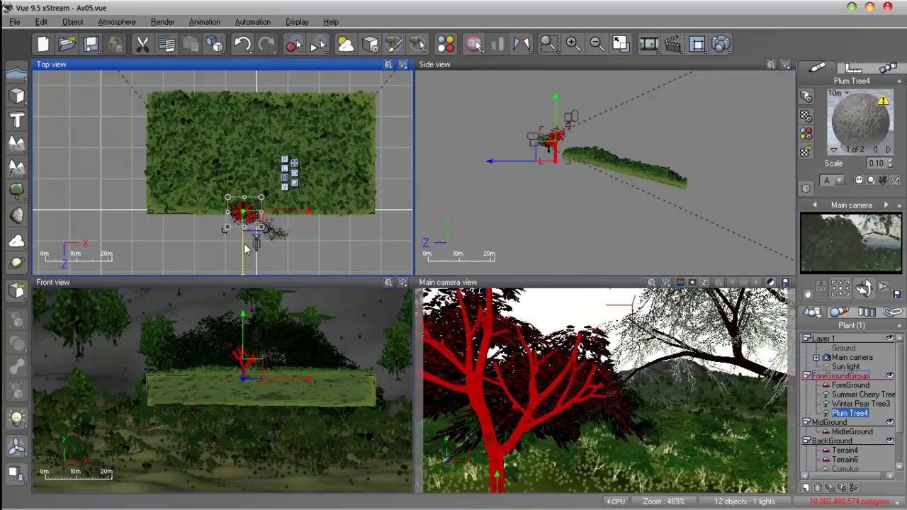
left_click_drag(296, 212, 289, 210)
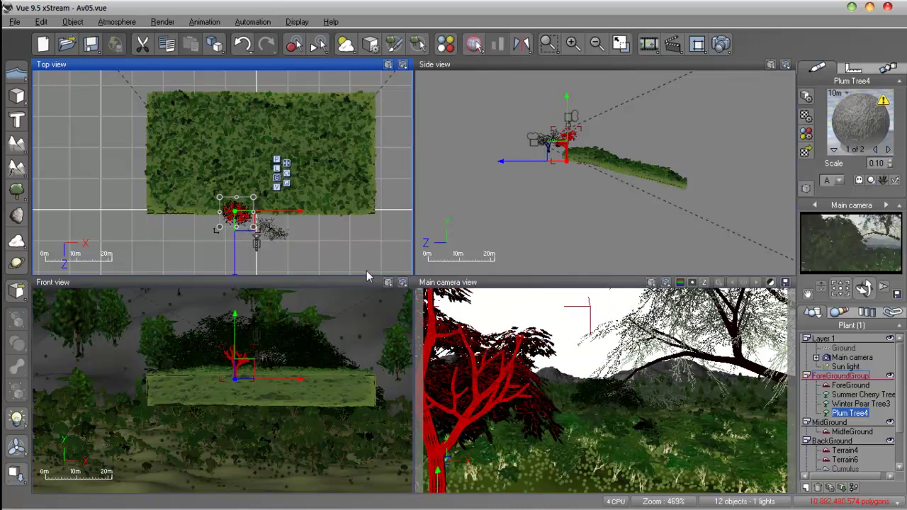
- Refresh the camera preview and raise the plum tree slightly so its crown sits higher in the frame
right_click(847, 259)
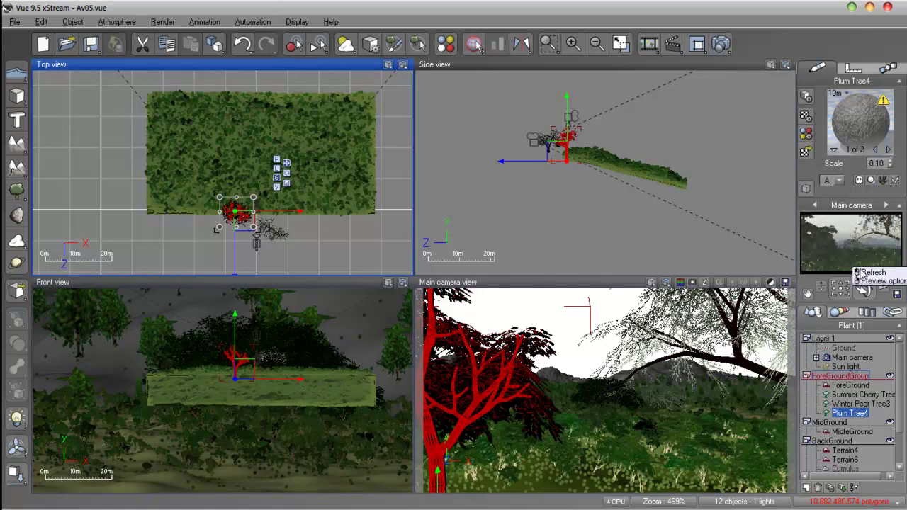
left_click(869, 272)
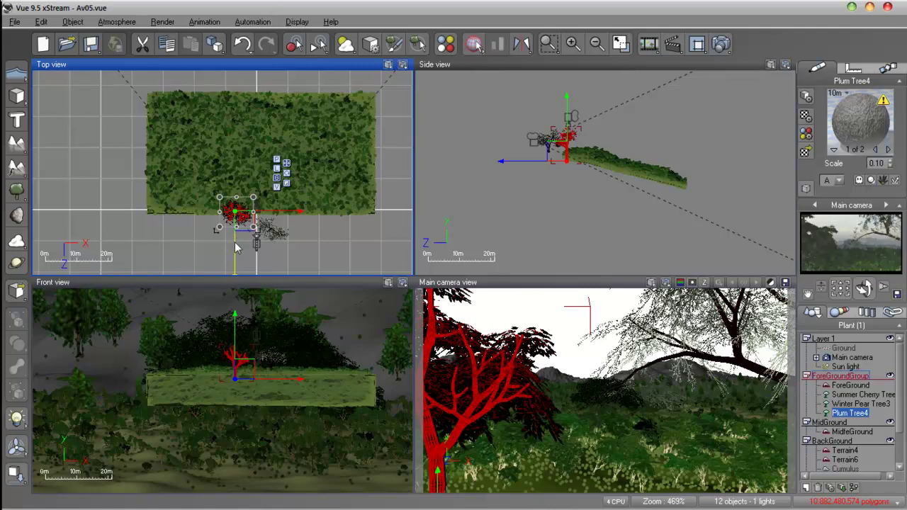
left_click(235, 331)
left_click_drag(234, 331, 236, 325)
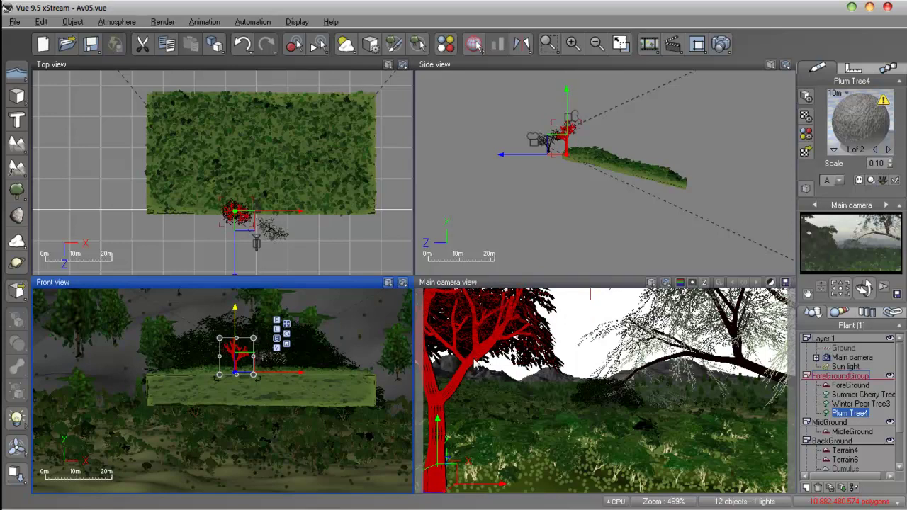
- Set the plum tree's trunk length to -2, falloff to +10 and droop to +7 in the Plant Editor and apply the changes
double_click(463, 362)
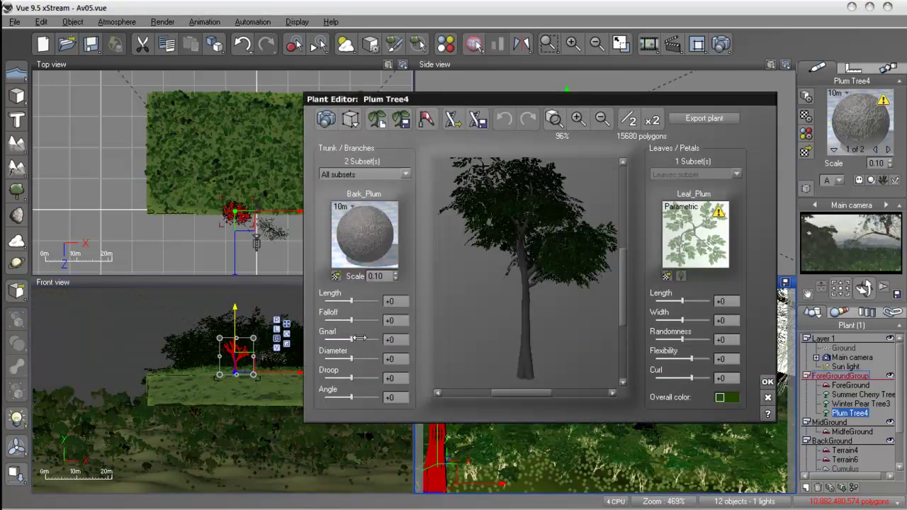
left_click_drag(350, 320, 353, 320)
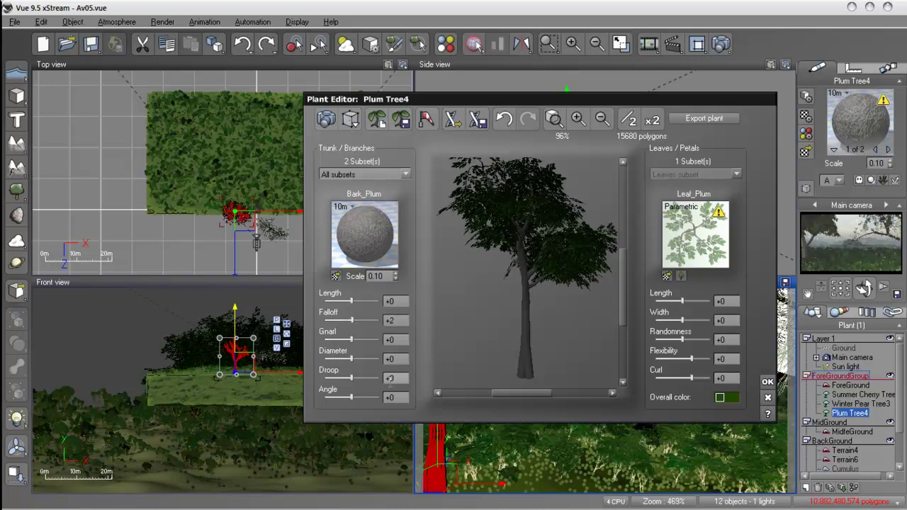
left_click_drag(350, 378, 355, 378)
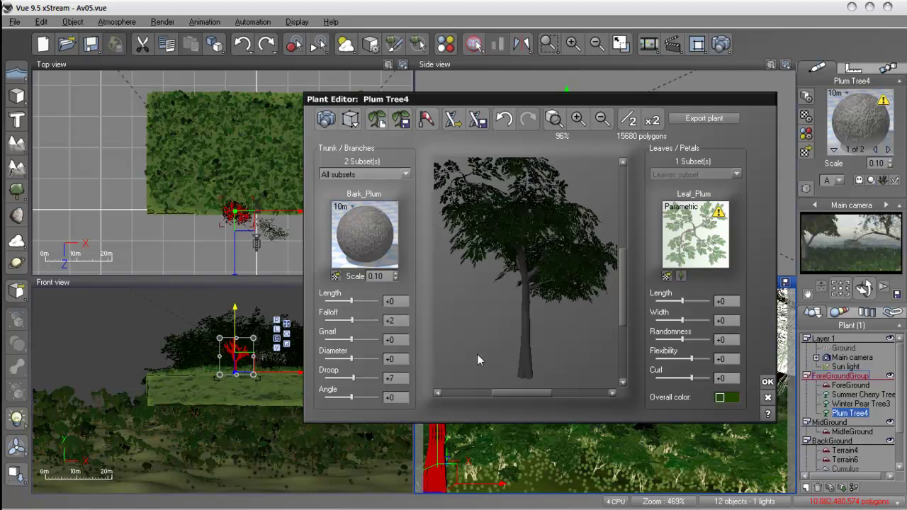
left_click_drag(506, 101, 244, 36)
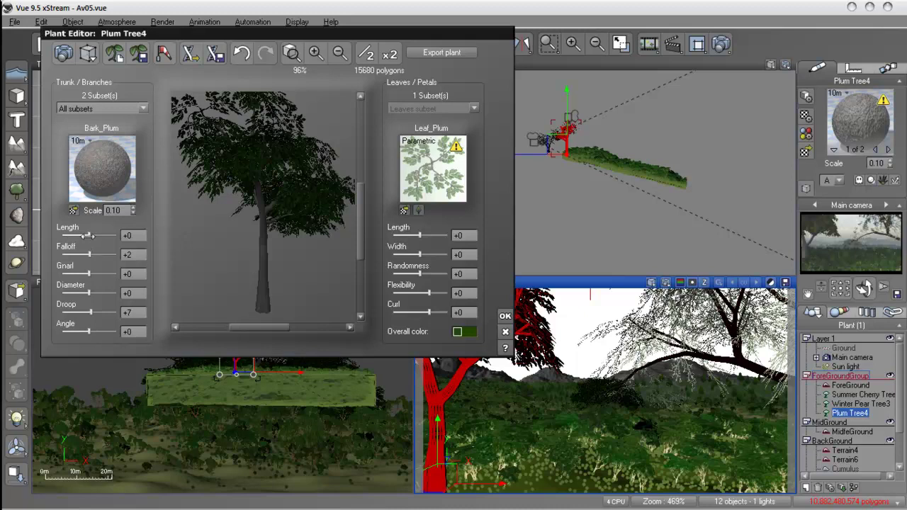
left_click_drag(87, 235, 90, 257)
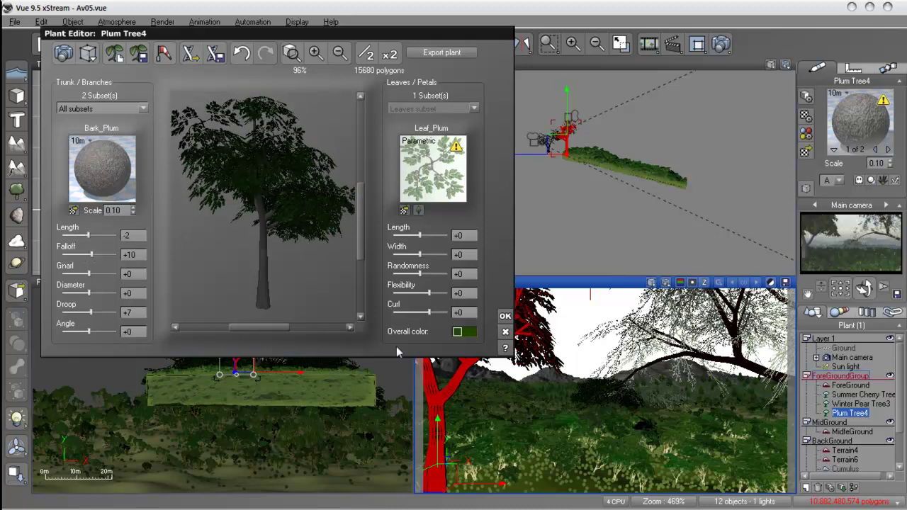
left_click(505, 318)
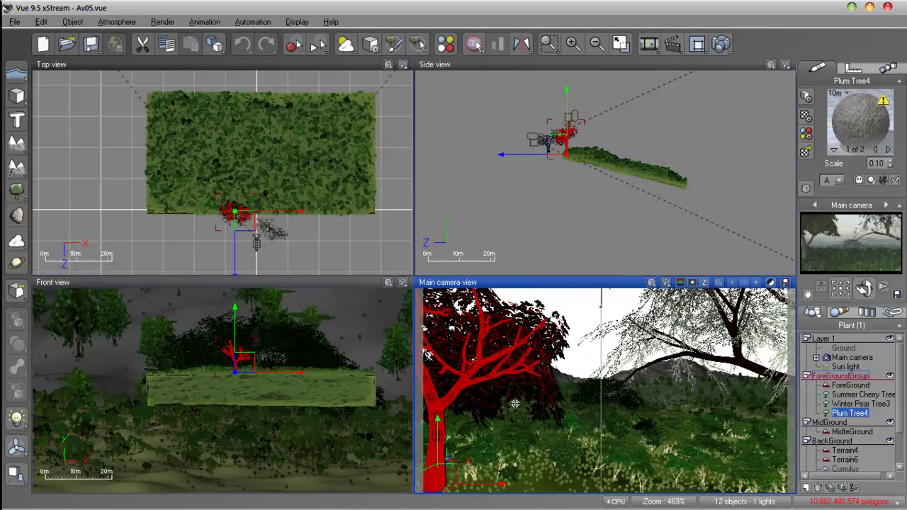
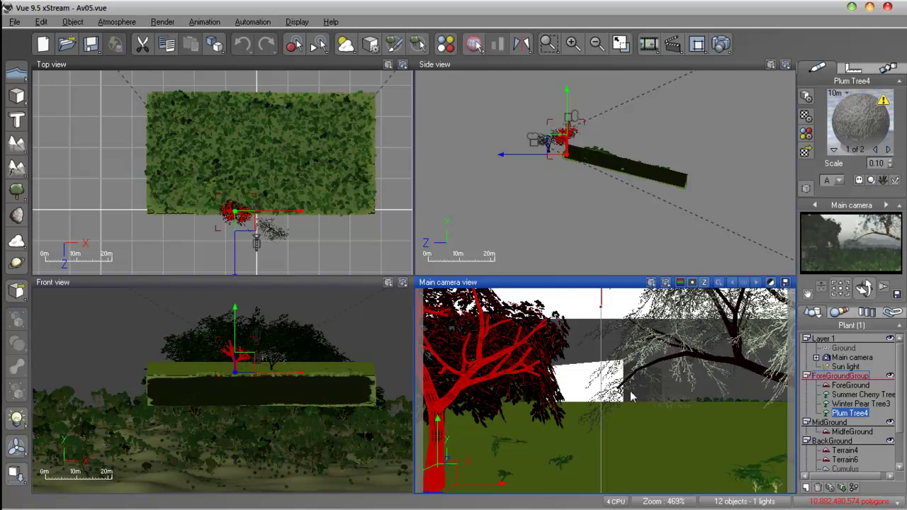
- Tilt the plum tree to pitch 359.340 and roll -2.250, and shift it slightly toward the left edge of the camera frame
left_click(853, 68)
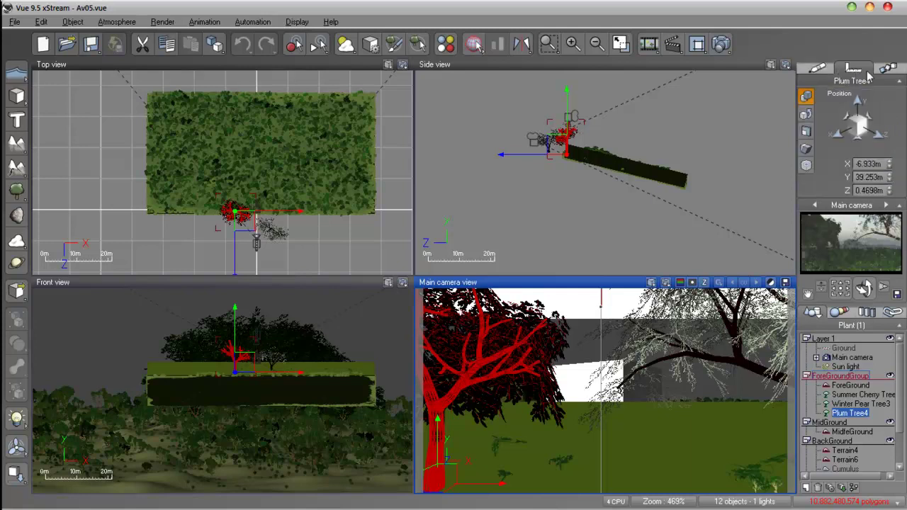
left_click(806, 115)
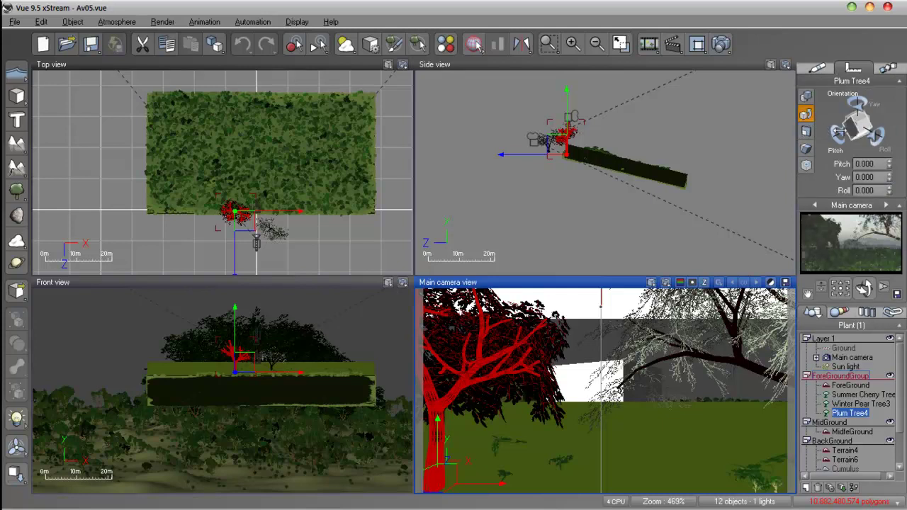
left_click_drag(888, 164, 876, 138)
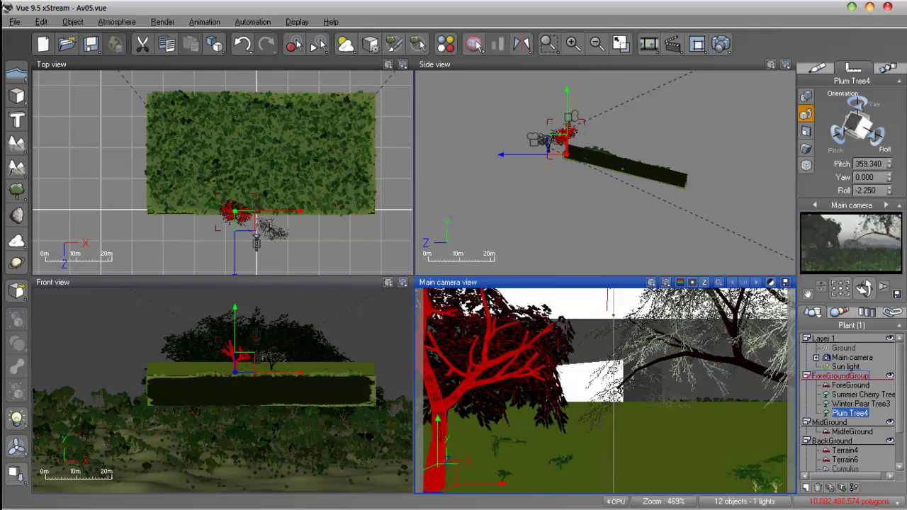
left_click_drag(501, 483, 495, 483)
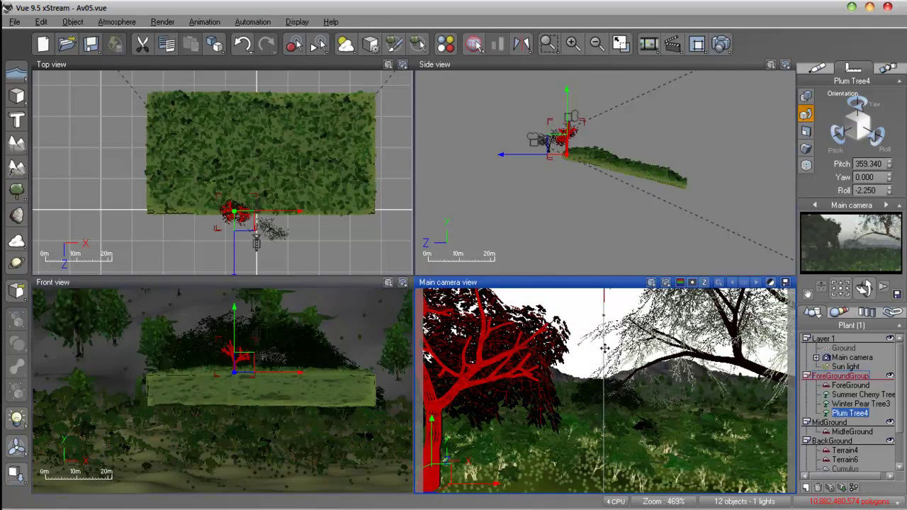
left_click_drag(604, 348, 606, 319)
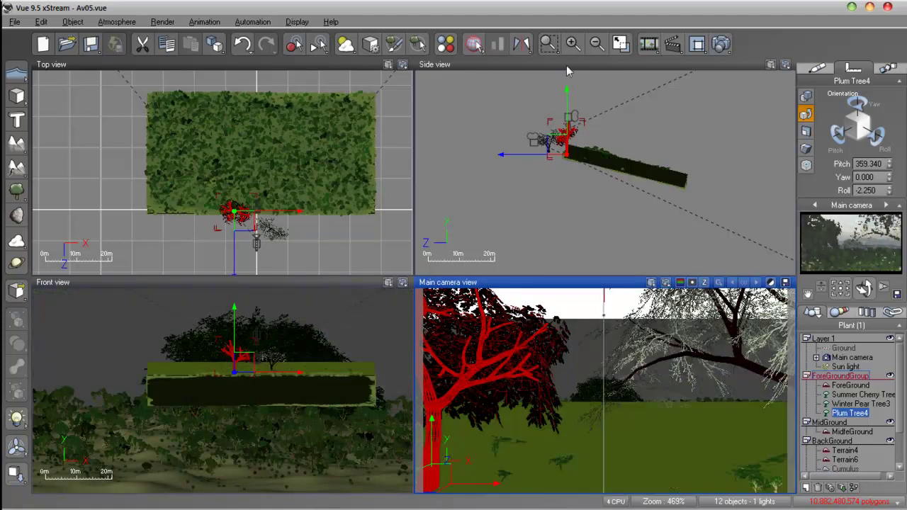
- Rotate the plum tree to pitch 356.690, yaw 339.385 and roll -14.049 so its trunk leans into the frame
left_click(581, 131)
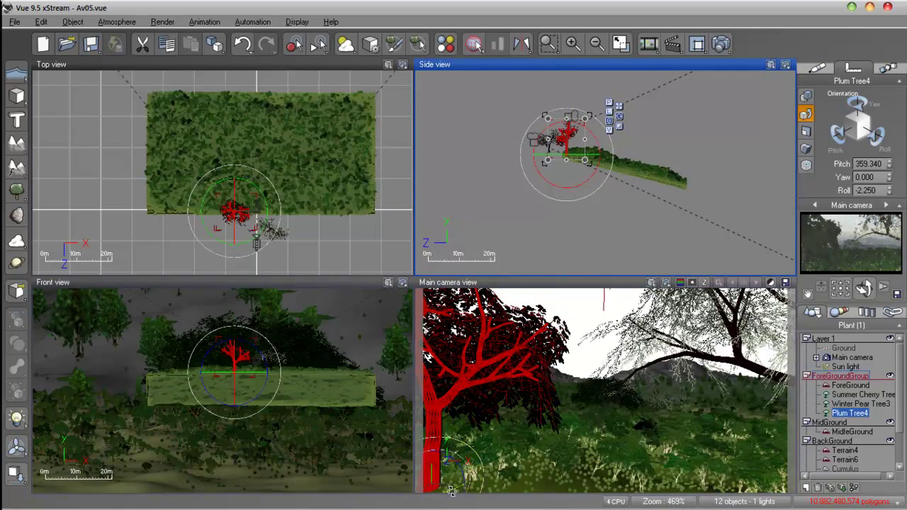
left_click_drag(448, 490, 442, 498)
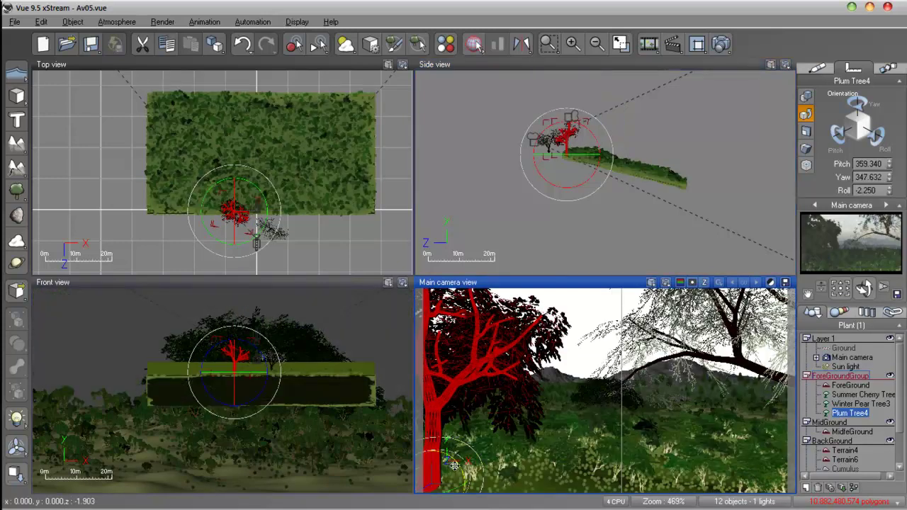
left_click_drag(455, 465, 458, 473)
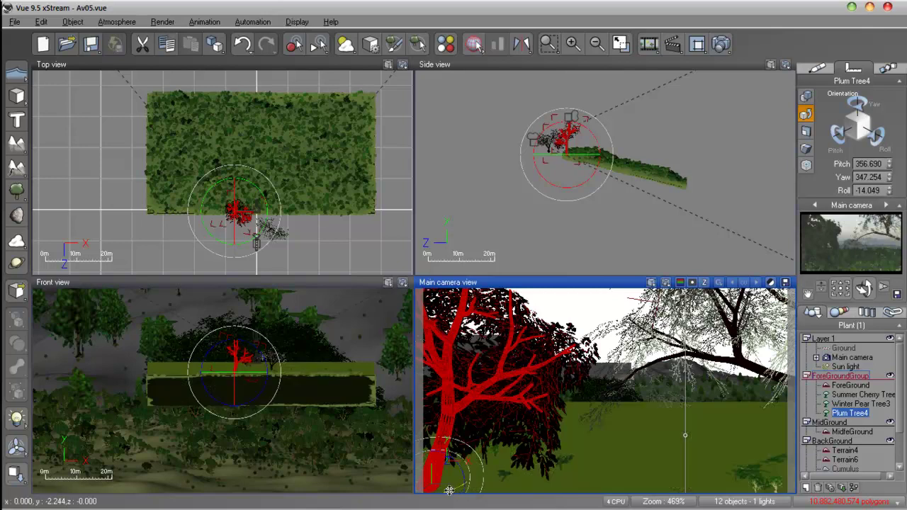
left_click_drag(447, 489, 450, 488)
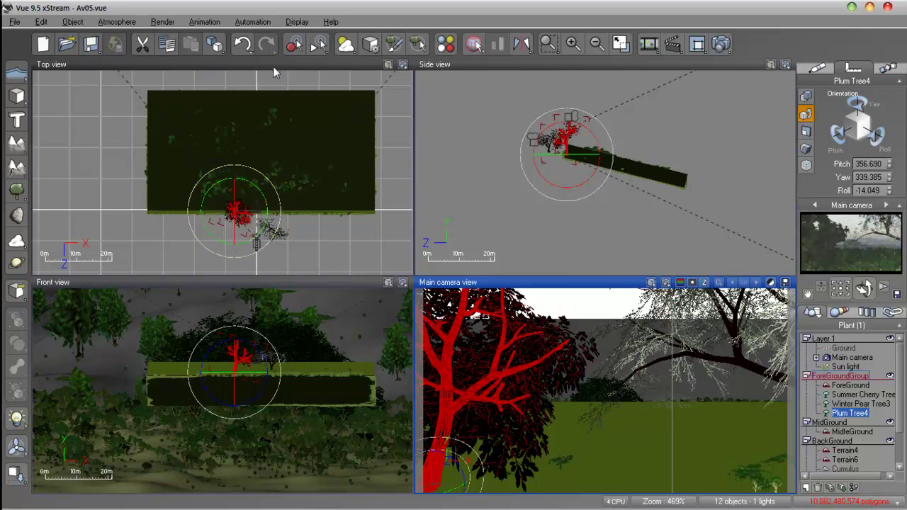
- Move the plum tree farther from the camera and shift it left to the edge of the camera frame
left_click(313, 199)
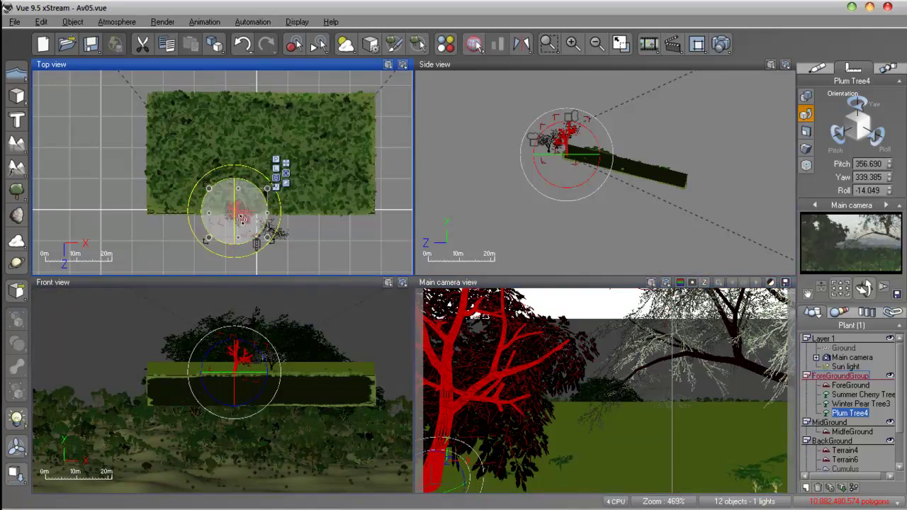
left_click(285, 168)
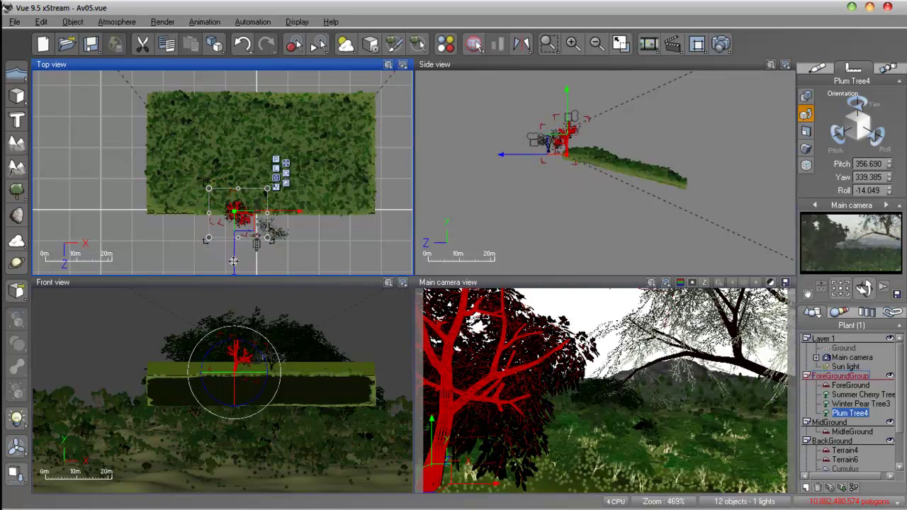
left_click_drag(234, 261, 247, 250)
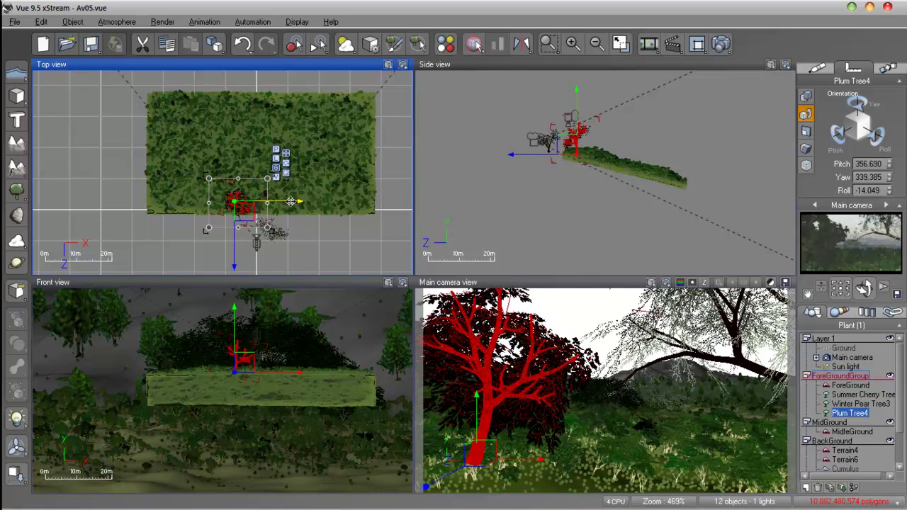
left_click_drag(291, 203, 281, 206)
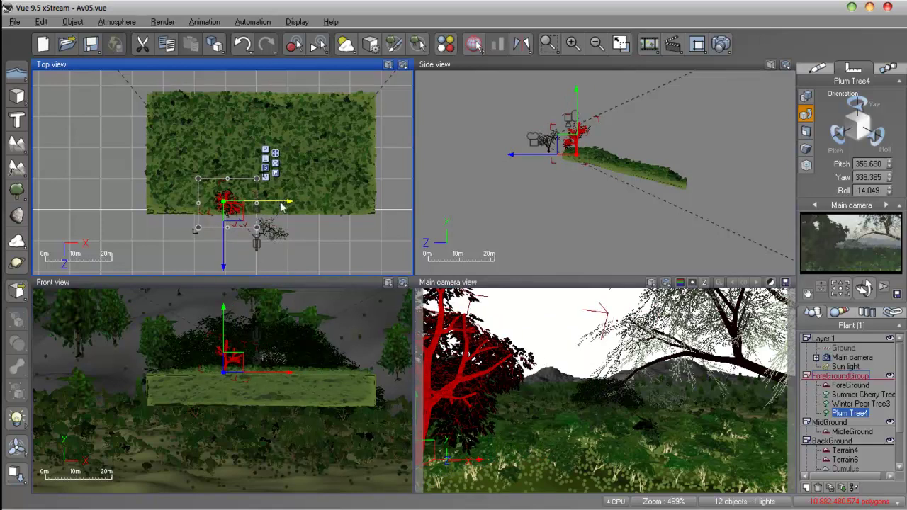
- Fine-tune the plum tree's distance from the camera and its sideways position at the left edge of the camera frame
left_click_drag(223, 263, 223, 273)
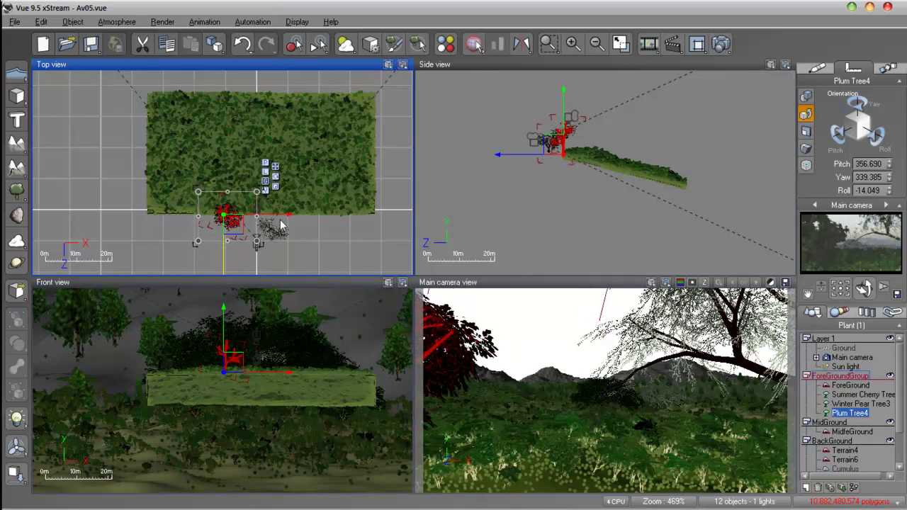
left_click_drag(279, 216, 284, 224)
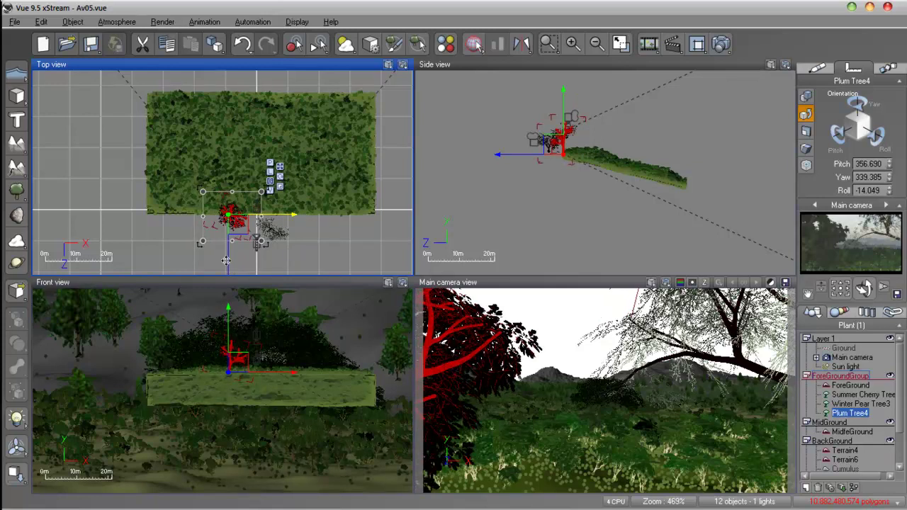
left_click_drag(227, 266, 229, 246)
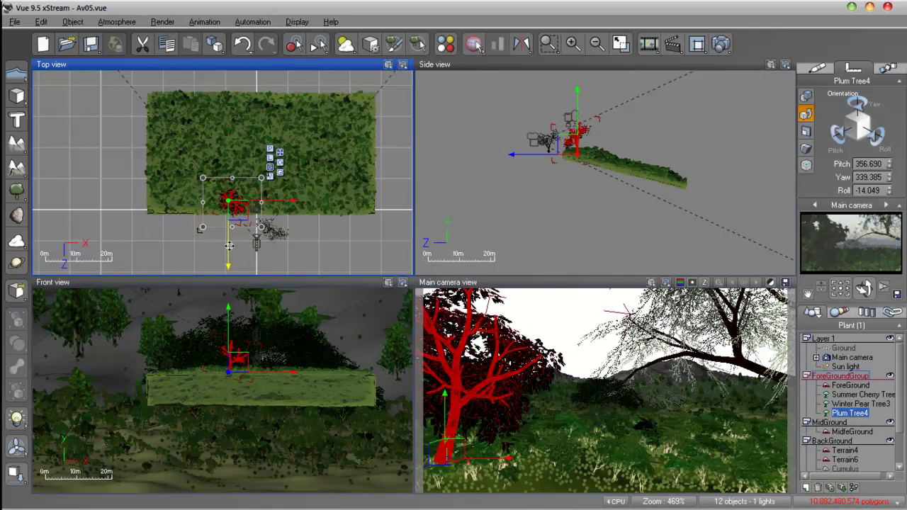
left_click_drag(278, 202, 272, 203)
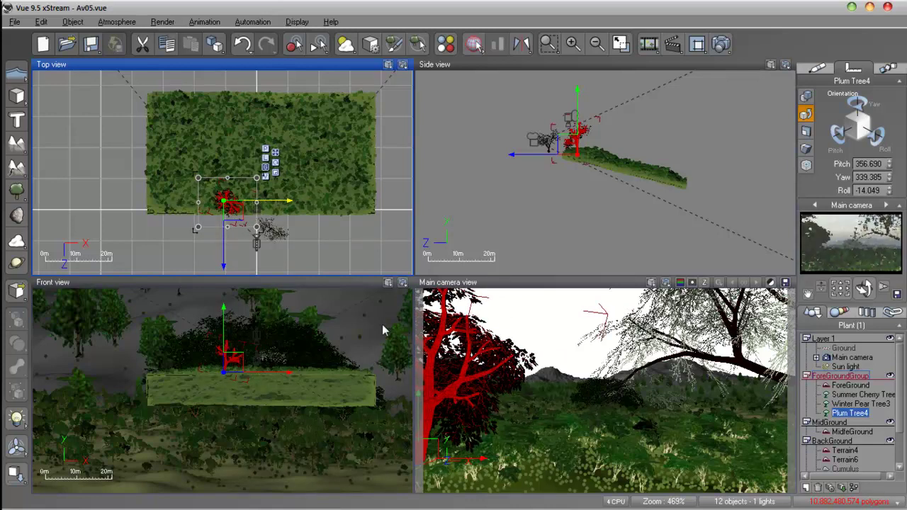
- Render the main camera view and accept the post render options
left_click(647, 280)
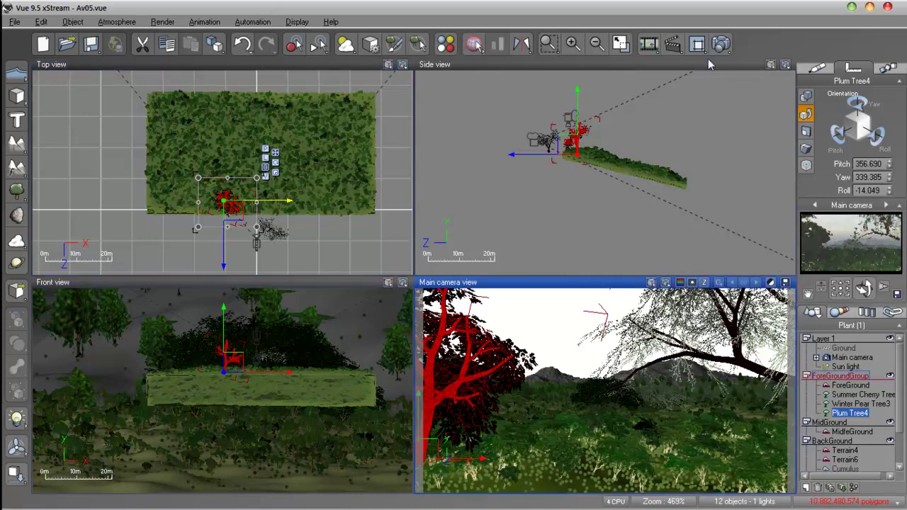
left_click(720, 43)
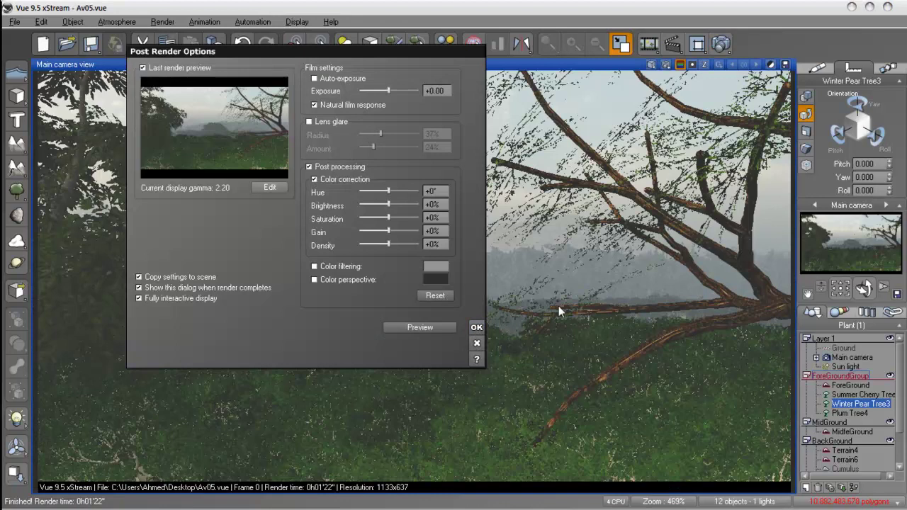
left_click(475, 327)
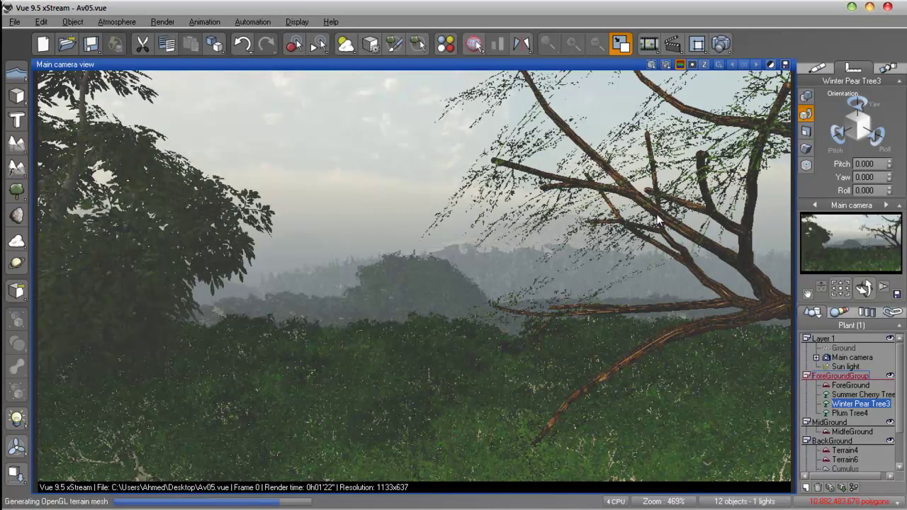
- Delete the winter pear tree and add an Alder - Late Spring from the Trees collection
left_click(730, 331)
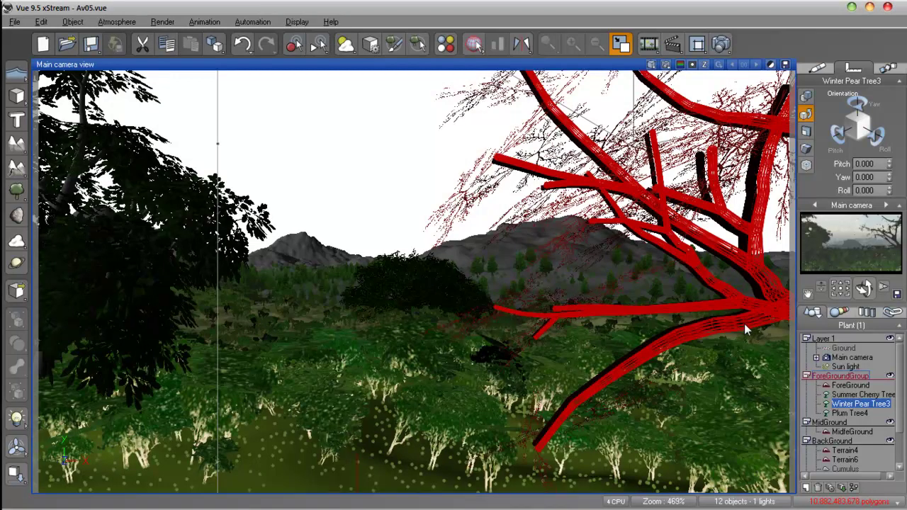
left_click(817, 488)
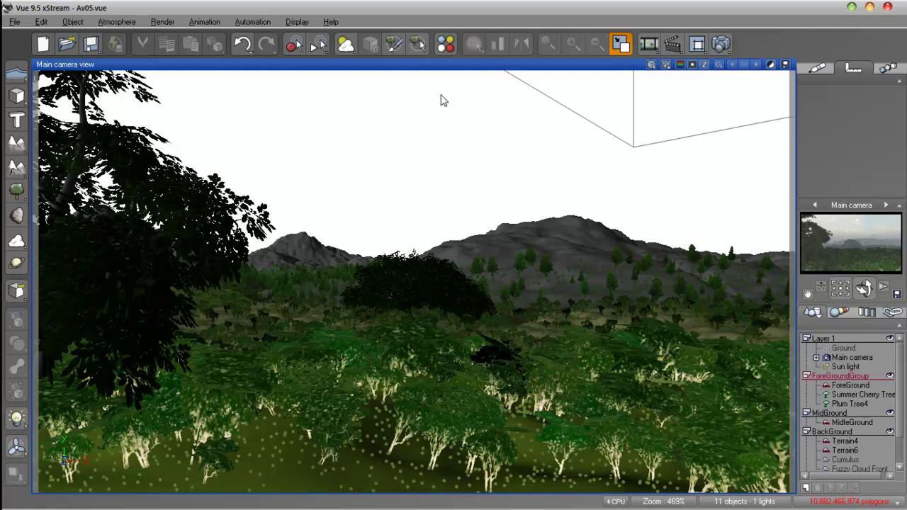
left_click(16, 191)
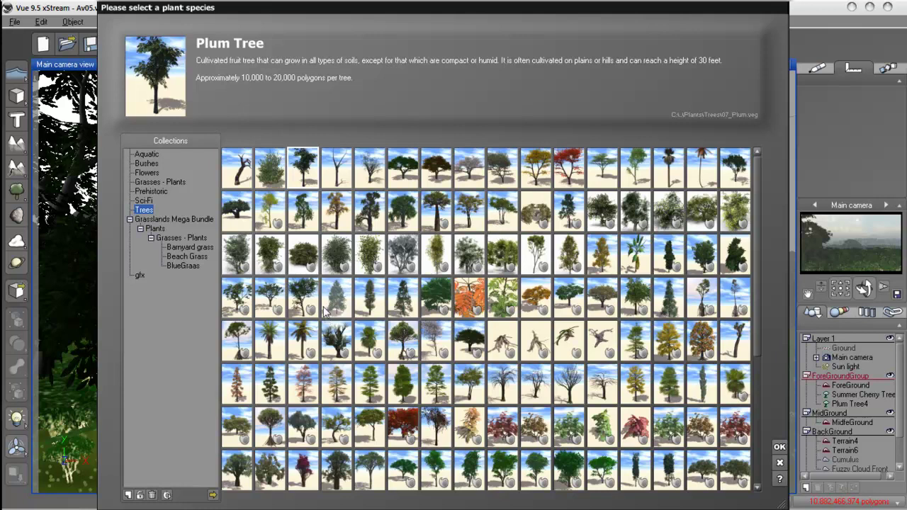
left_click(241, 225)
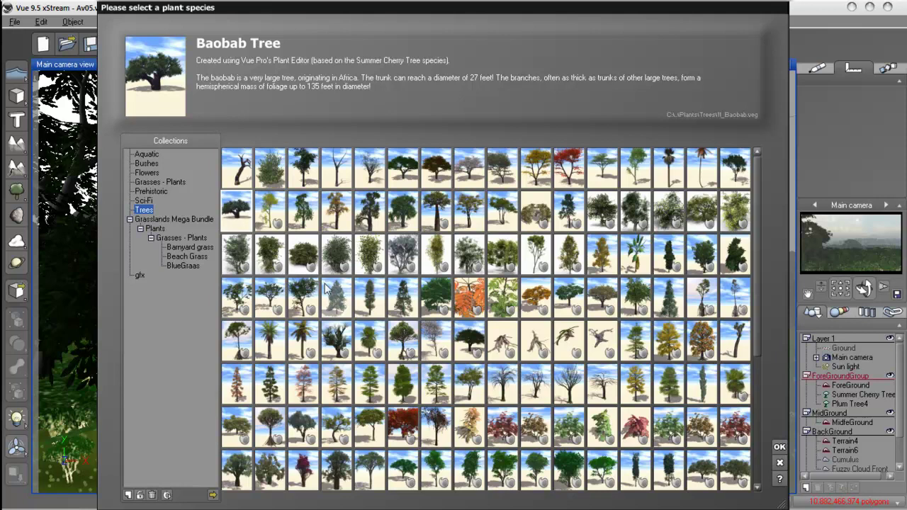
left_click(501, 218)
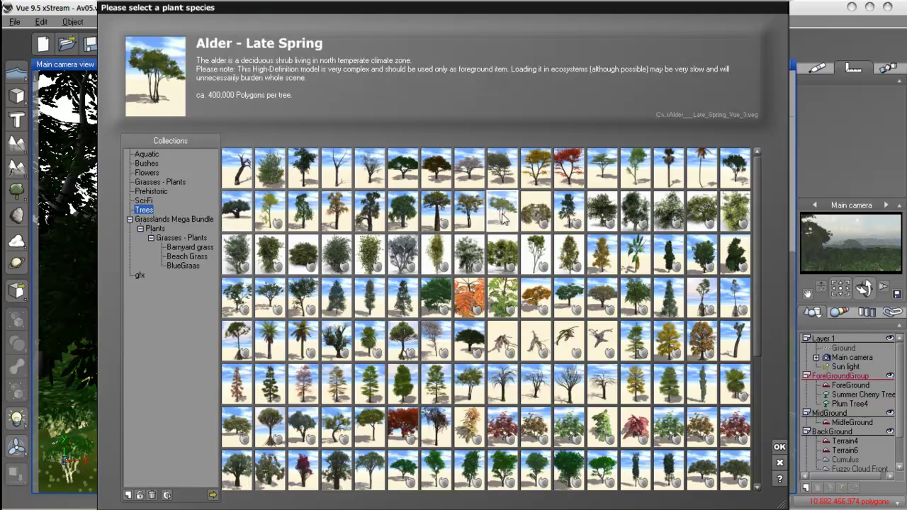
left_click(779, 447)
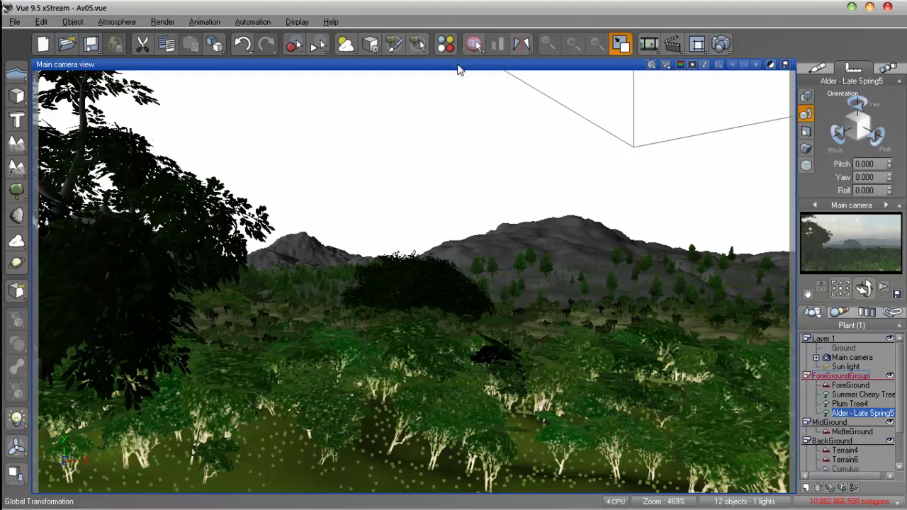
- Raise the alder to the foreground terrain's level and move it close to the camera on the right side of the frame
double_click(457, 65)
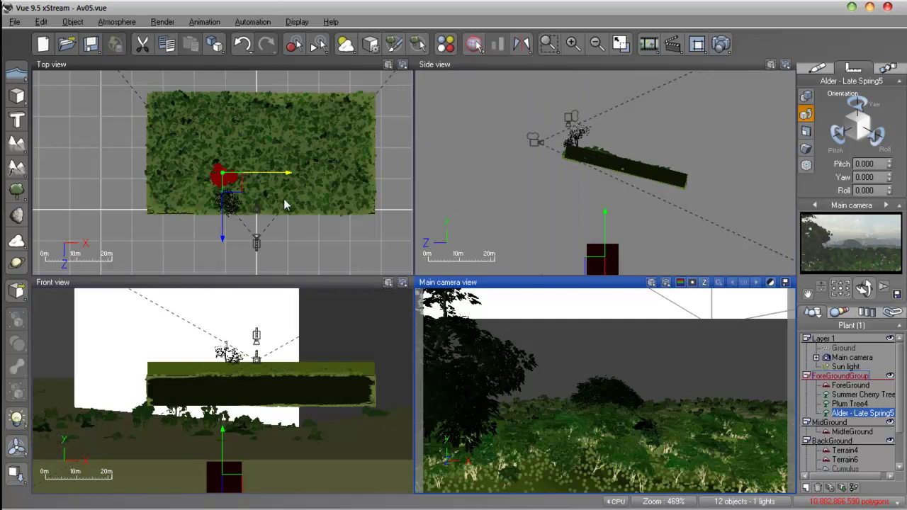
left_click_drag(595, 211, 602, 94)
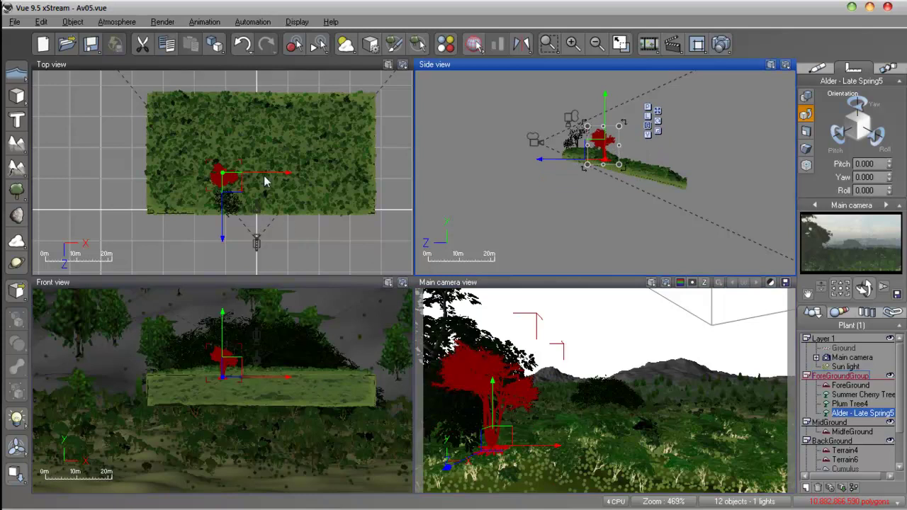
left_click_drag(243, 189, 285, 229)
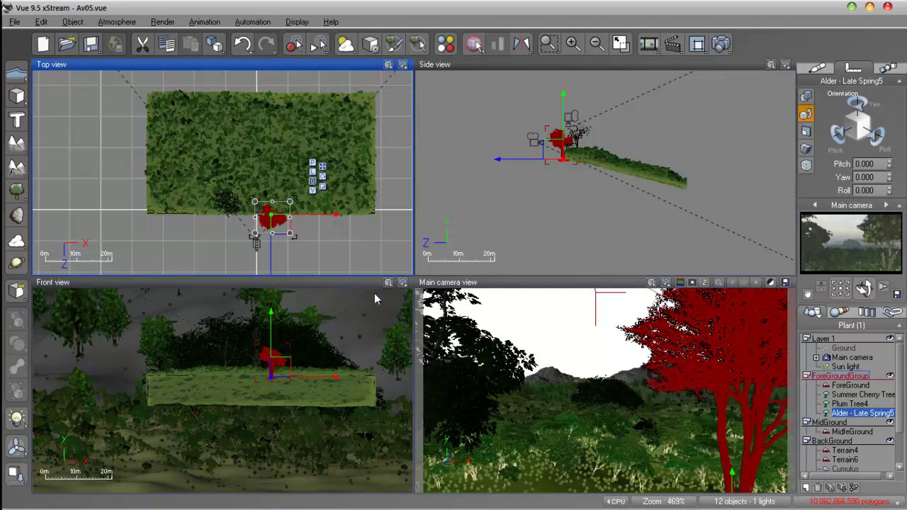
left_click_drag(271, 266, 272, 274)
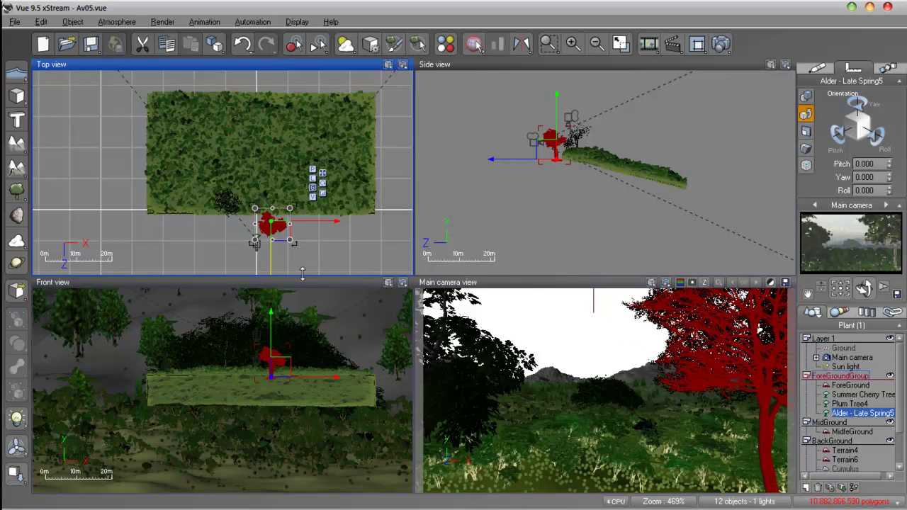
- Rotate the alder to pitch 336.609, yaw 23.662 and roll -4.135
left_click(602, 105)
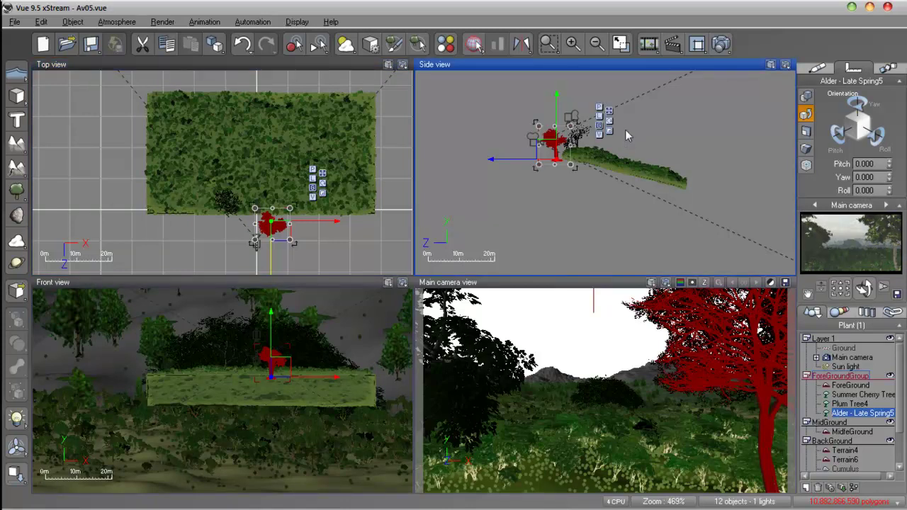
left_click(609, 121)
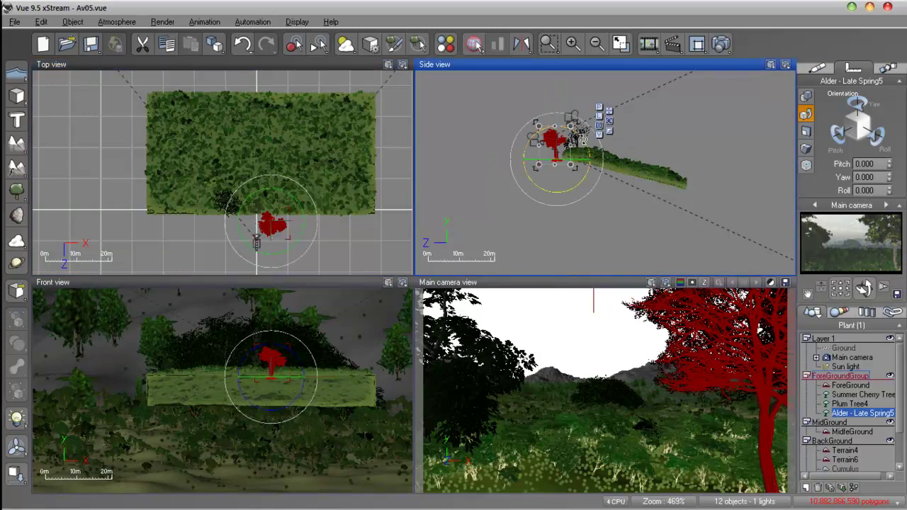
mouse_move(583, 142)
left_mouse_down()
mouse_move(578, 134)
mouse_move(589, 148)
left_mouse_up()
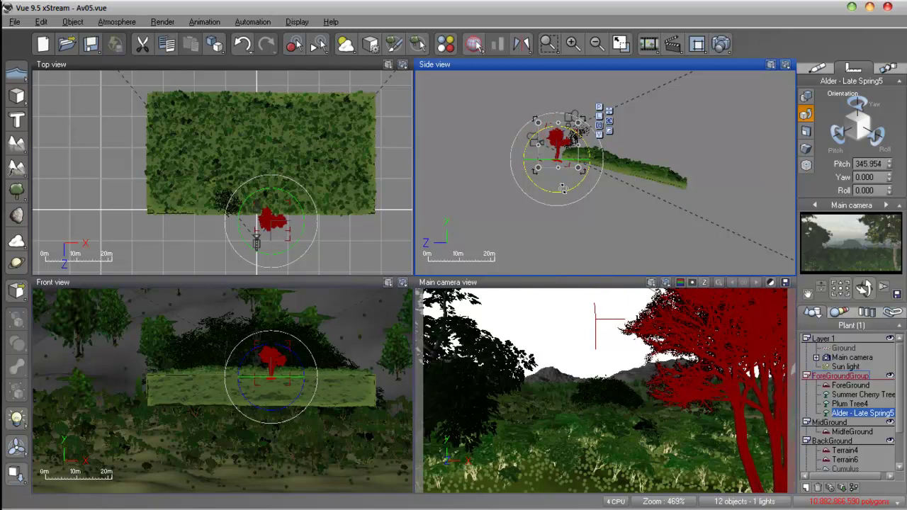
left_click_drag(538, 158, 559, 165)
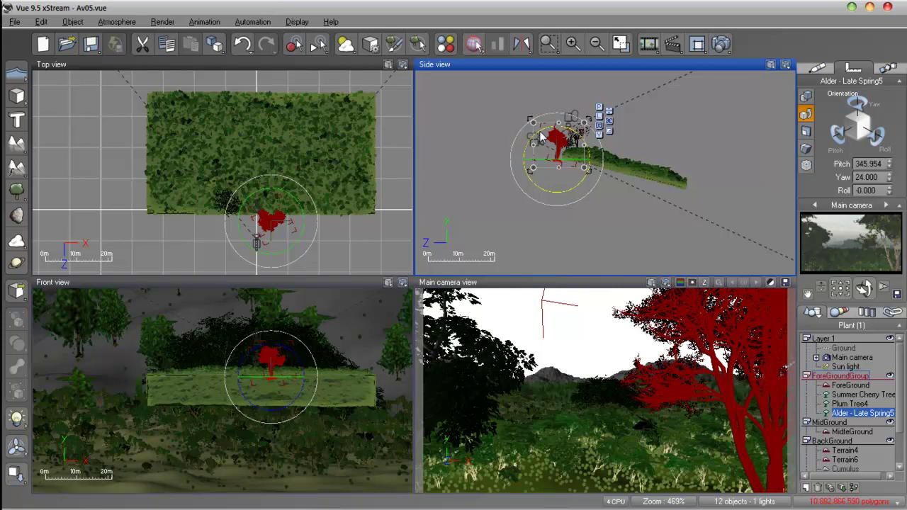
left_click_drag(539, 134, 545, 131)
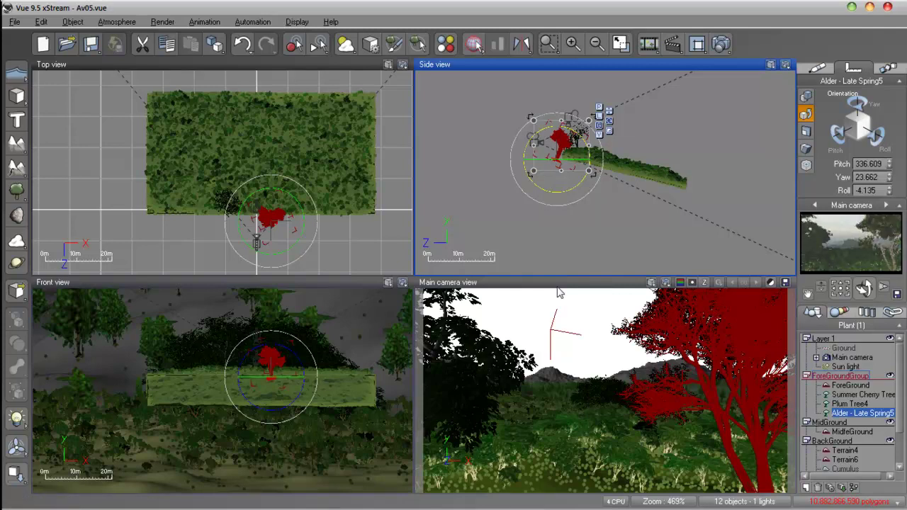
left_click(239, 78)
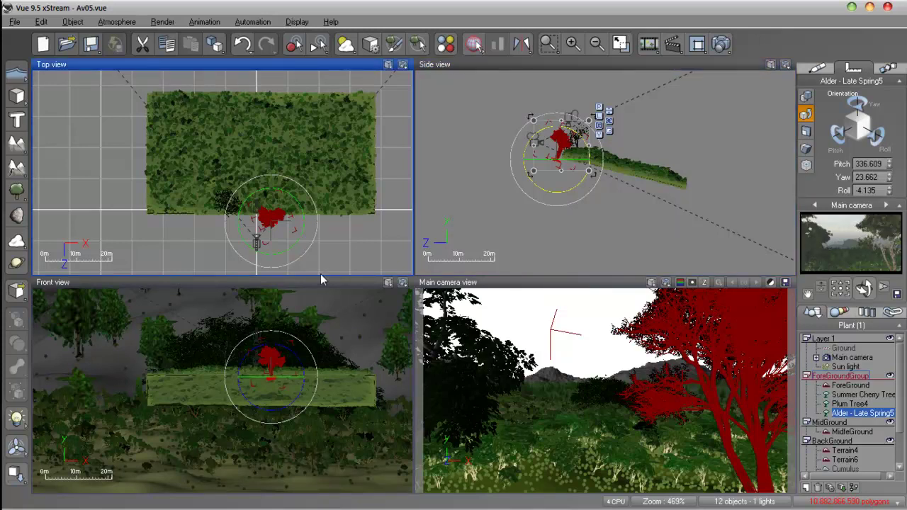
left_click(312, 243)
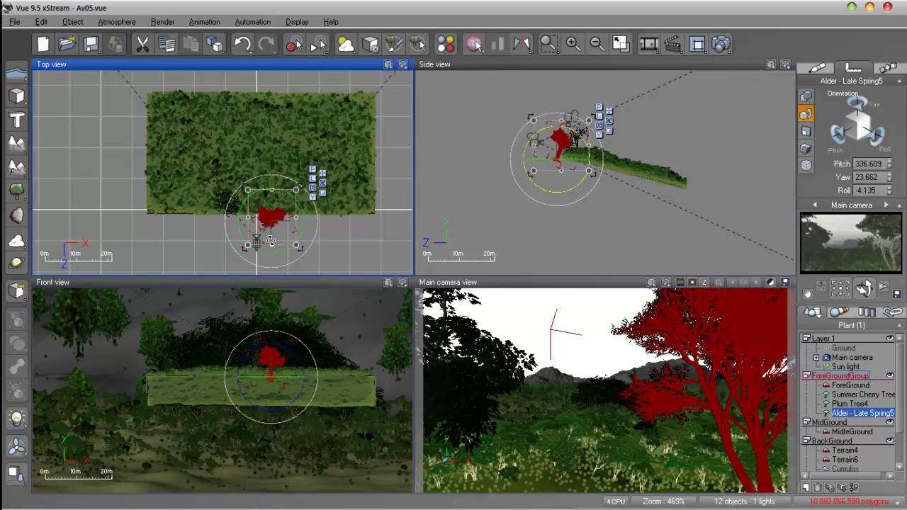
left_click(322, 178)
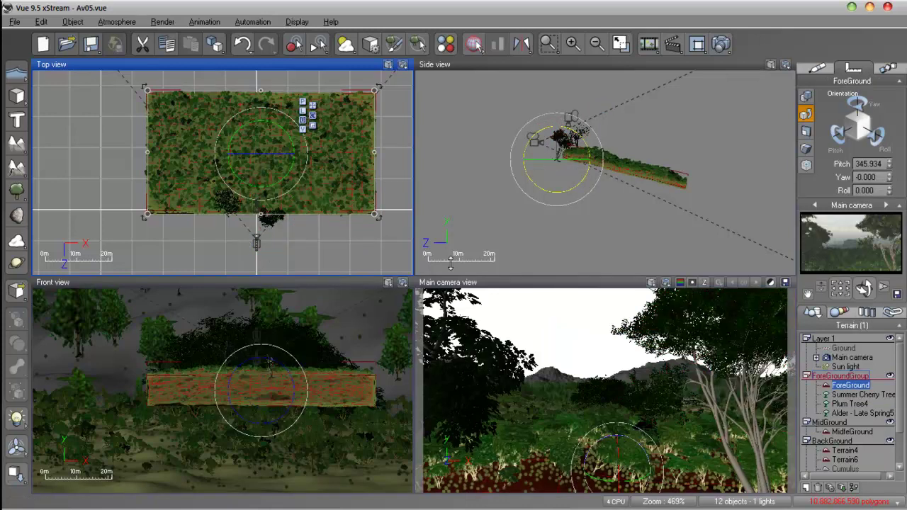
left_click(721, 332)
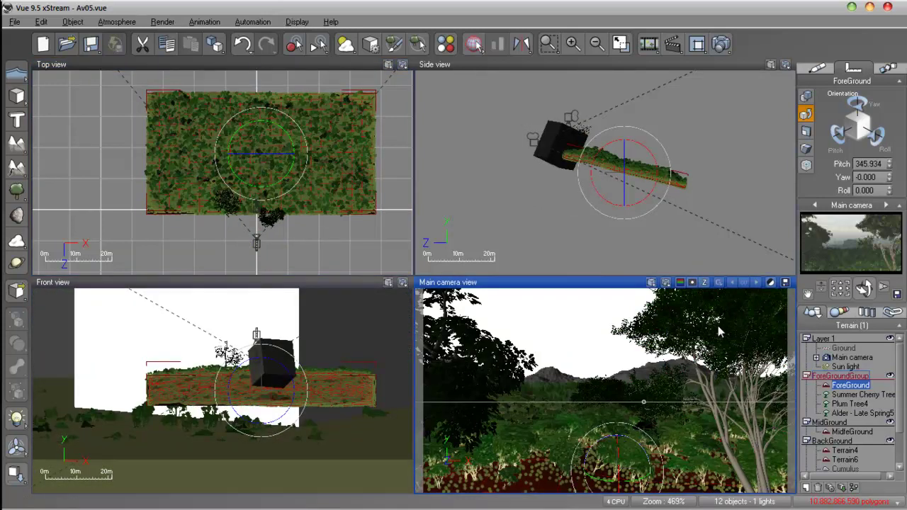
left_click(850, 403)
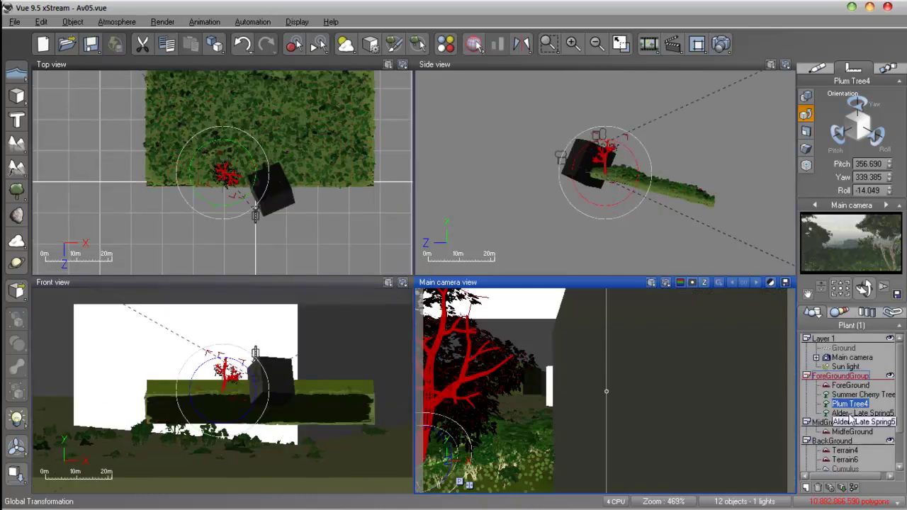
left_click(850, 417)
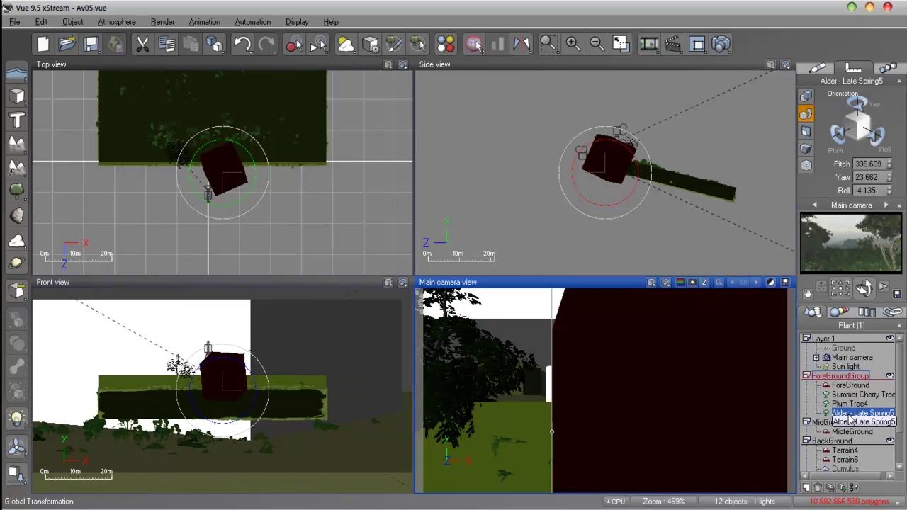
- Move the alder slightly closer to the camera and farther toward the right edge of the camera frame
left_click(257, 66)
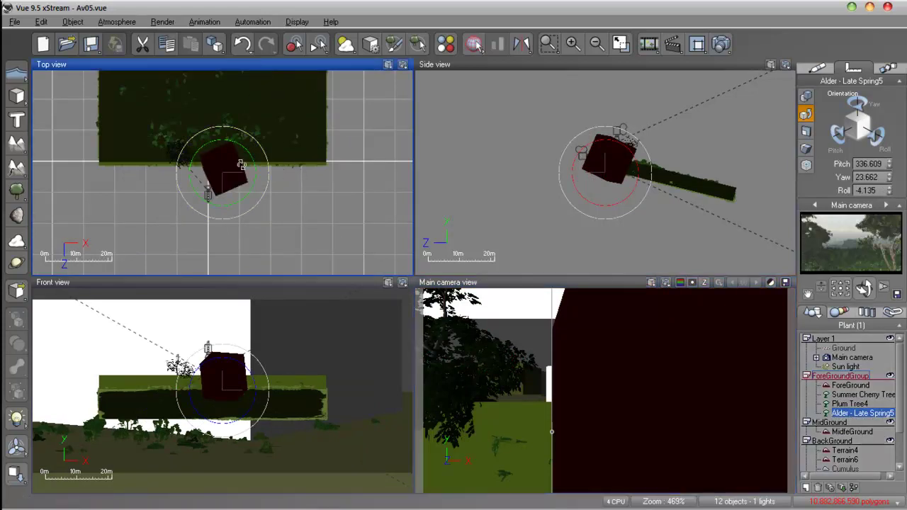
left_click(275, 135)
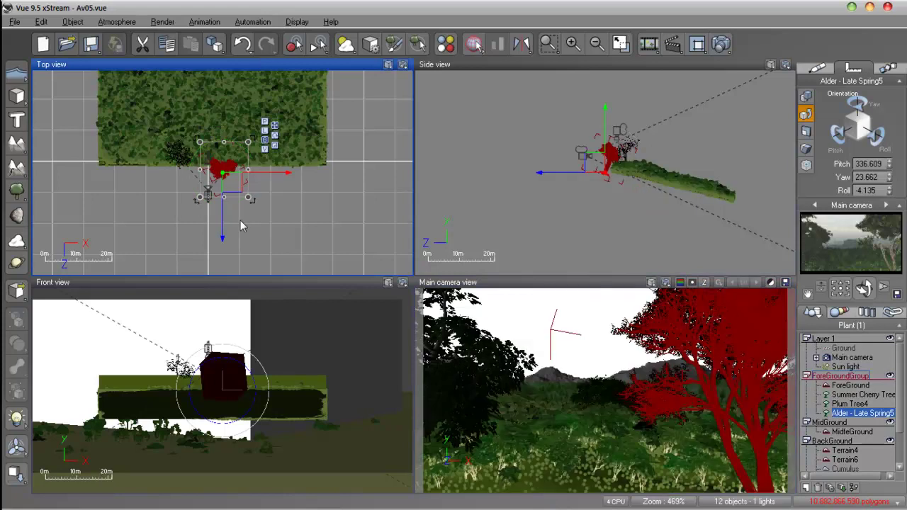
left_click_drag(223, 221, 221, 230)
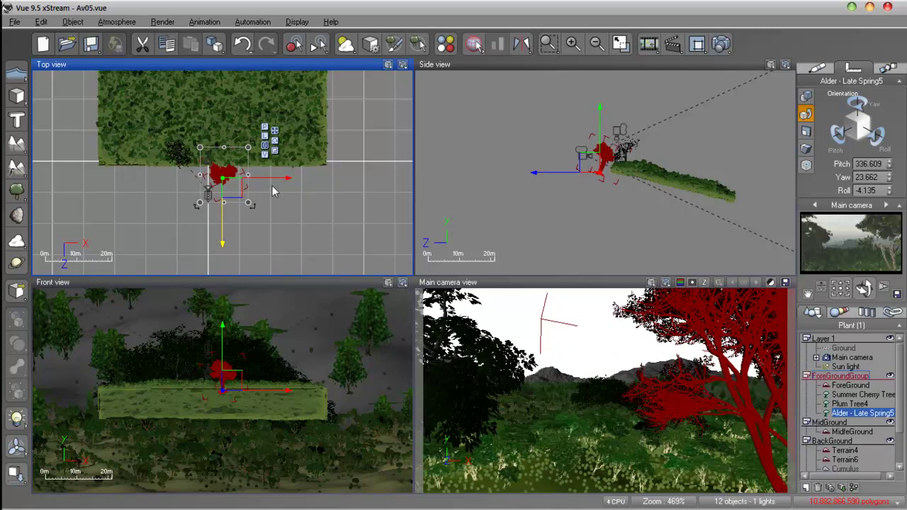
left_click_drag(270, 177, 274, 184)
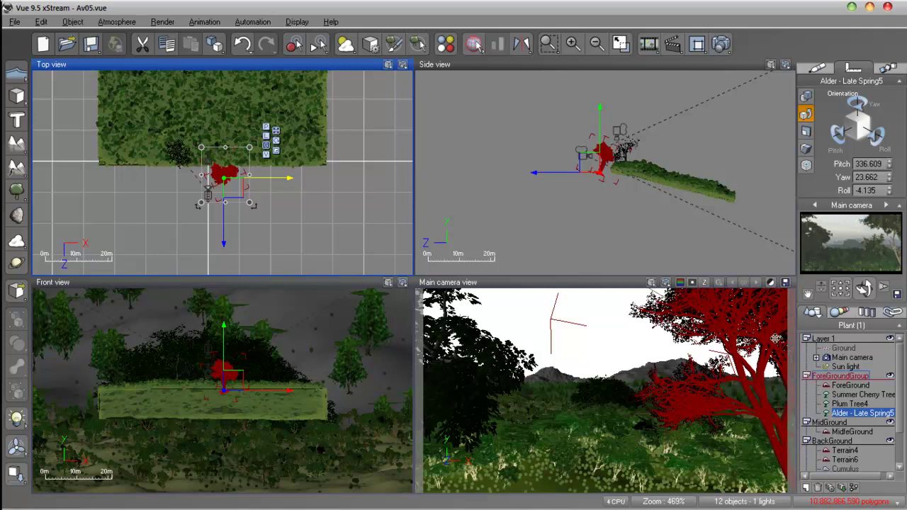
- Set the alder's trunk and branch droop to +5 in the Plant Editor and apply the change
left_click(741, 330)
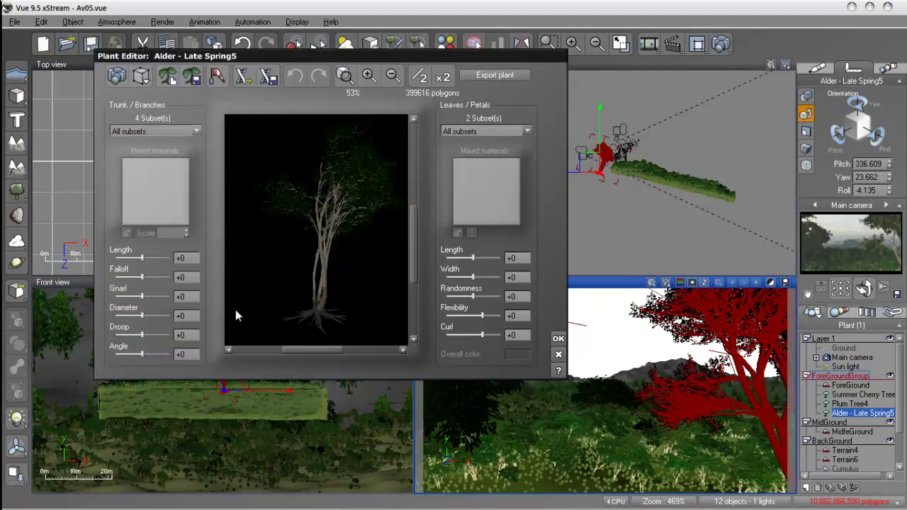
left_click_drag(235, 309, 225, 314)
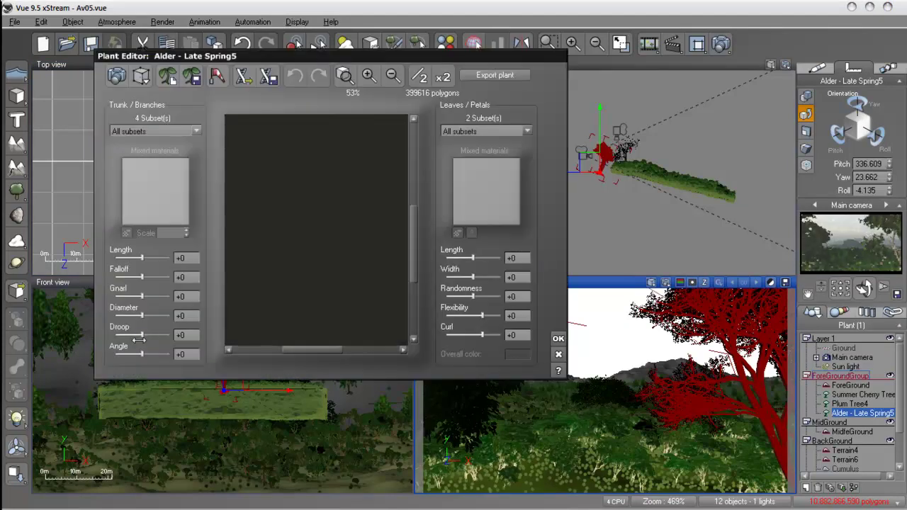
left_click(393, 77)
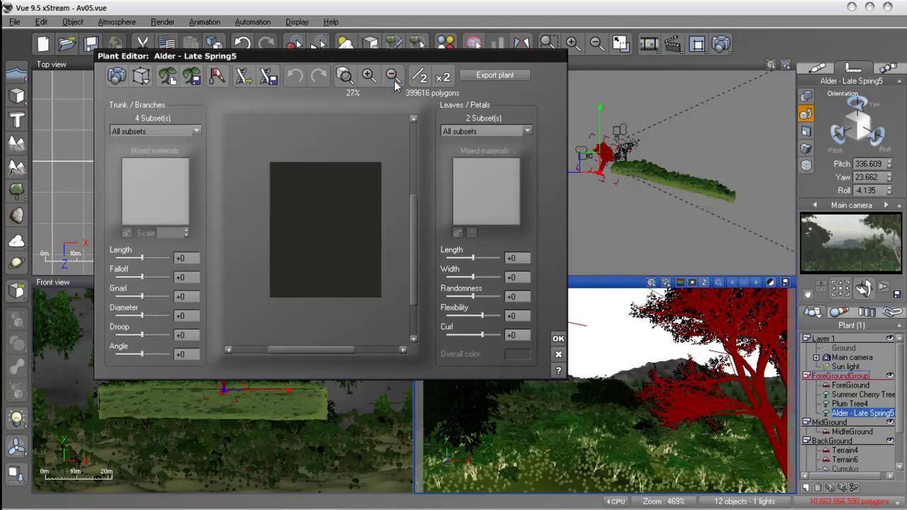
left_click(368, 76)
left_click_drag(142, 335, 144, 338)
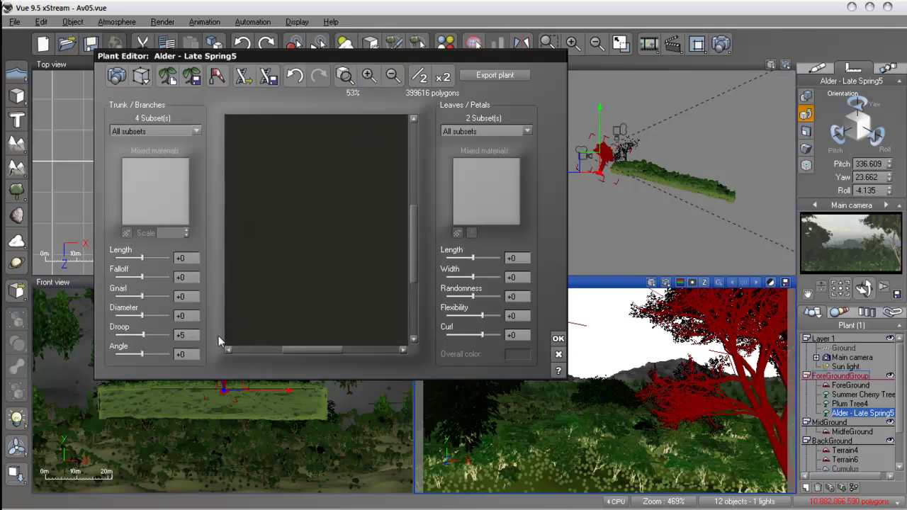
mouse_move(301, 350)
left_mouse_down()
mouse_move(277, 349)
mouse_move(309, 349)
left_mouse_up()
left_click(558, 339)
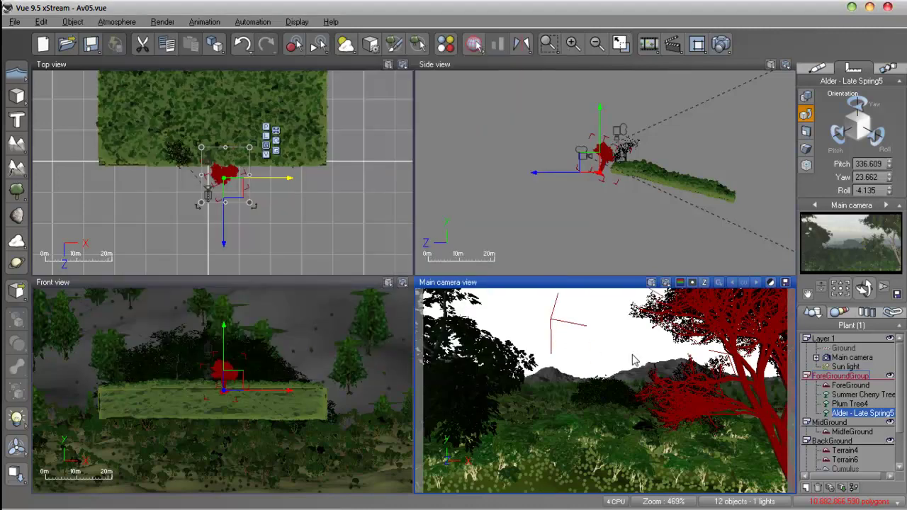